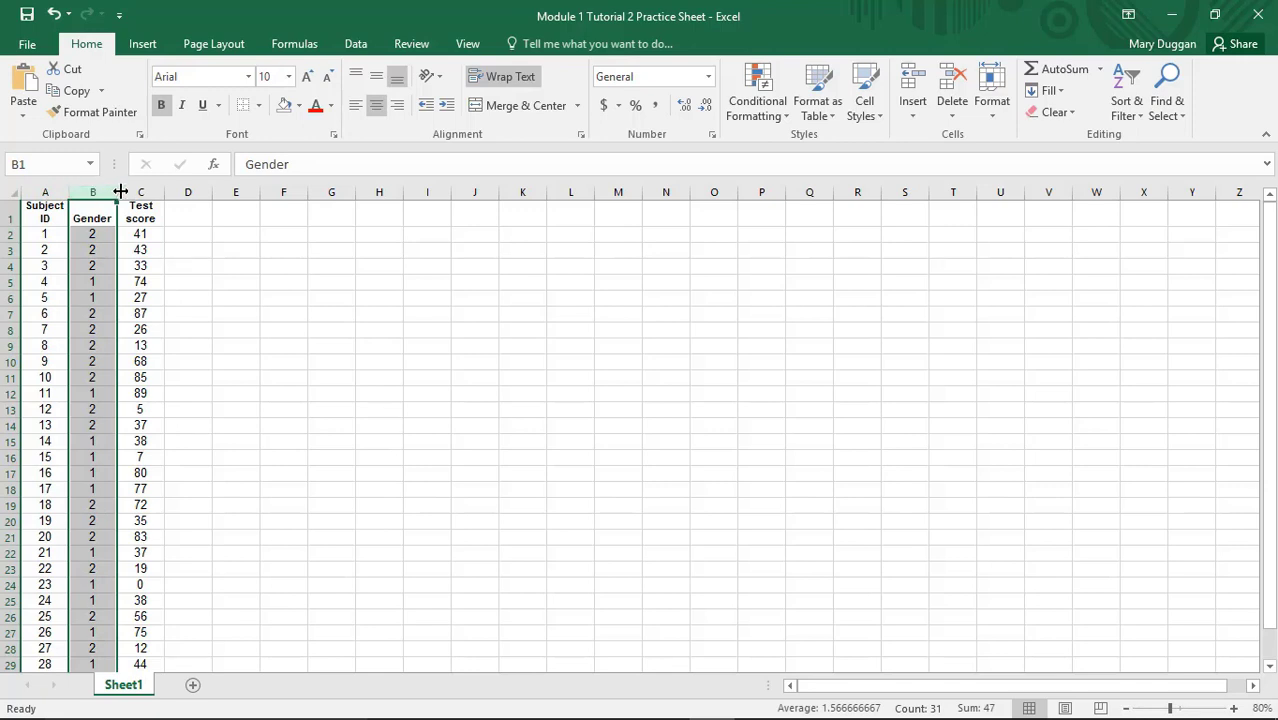
# Copy the whole Gender column and paste it into column A of a new worksheet.
pyautogui.click(141, 193)
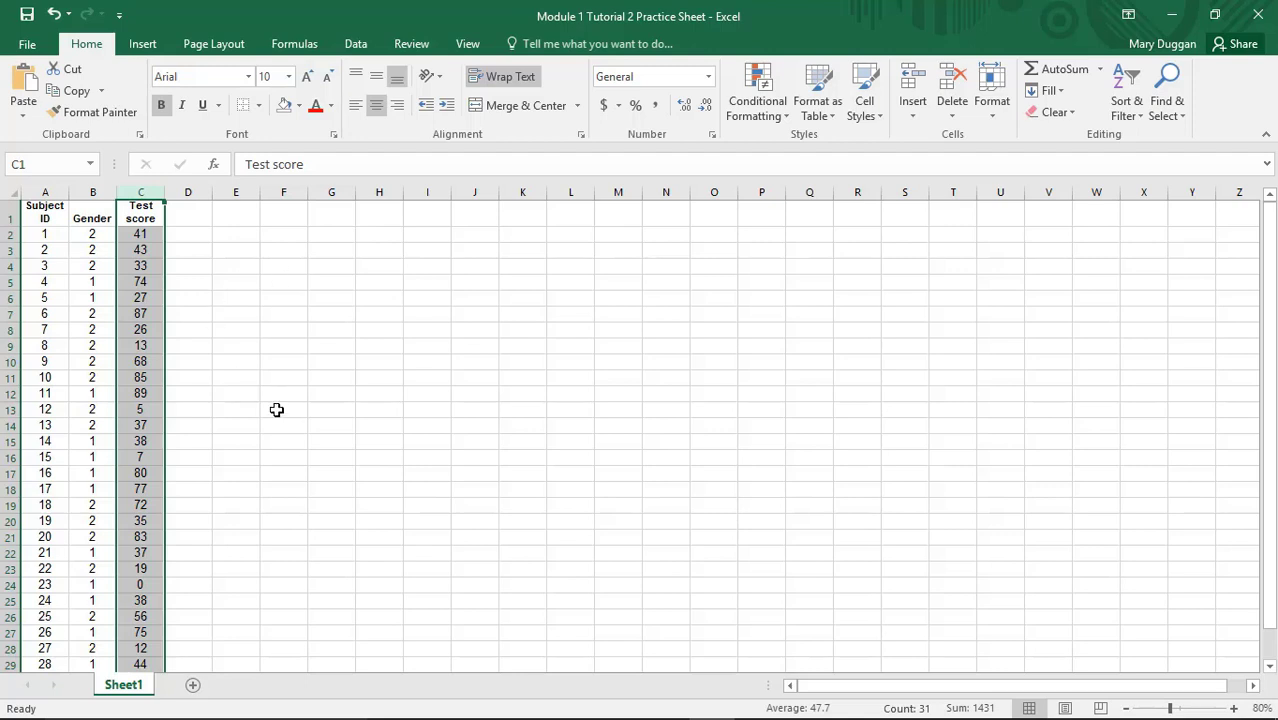
pyautogui.click(100, 214)
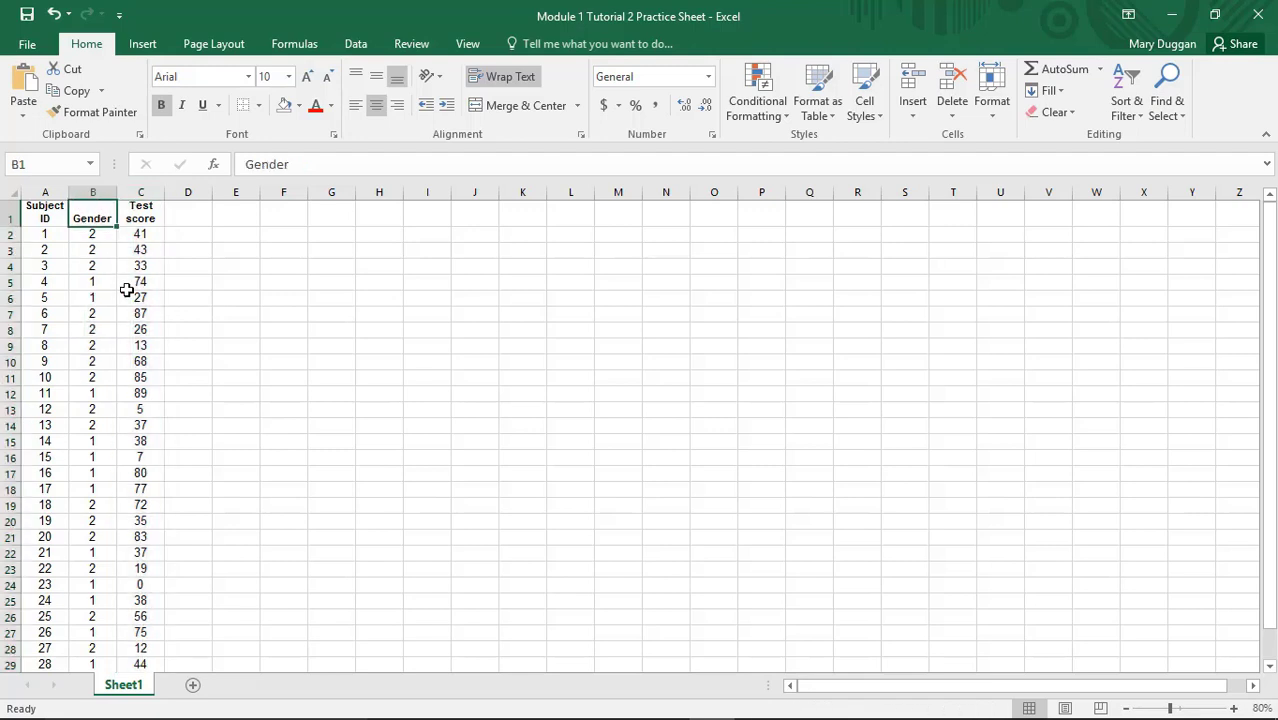
pyautogui.click(96, 193)
pyautogui.rightClick(98, 199)
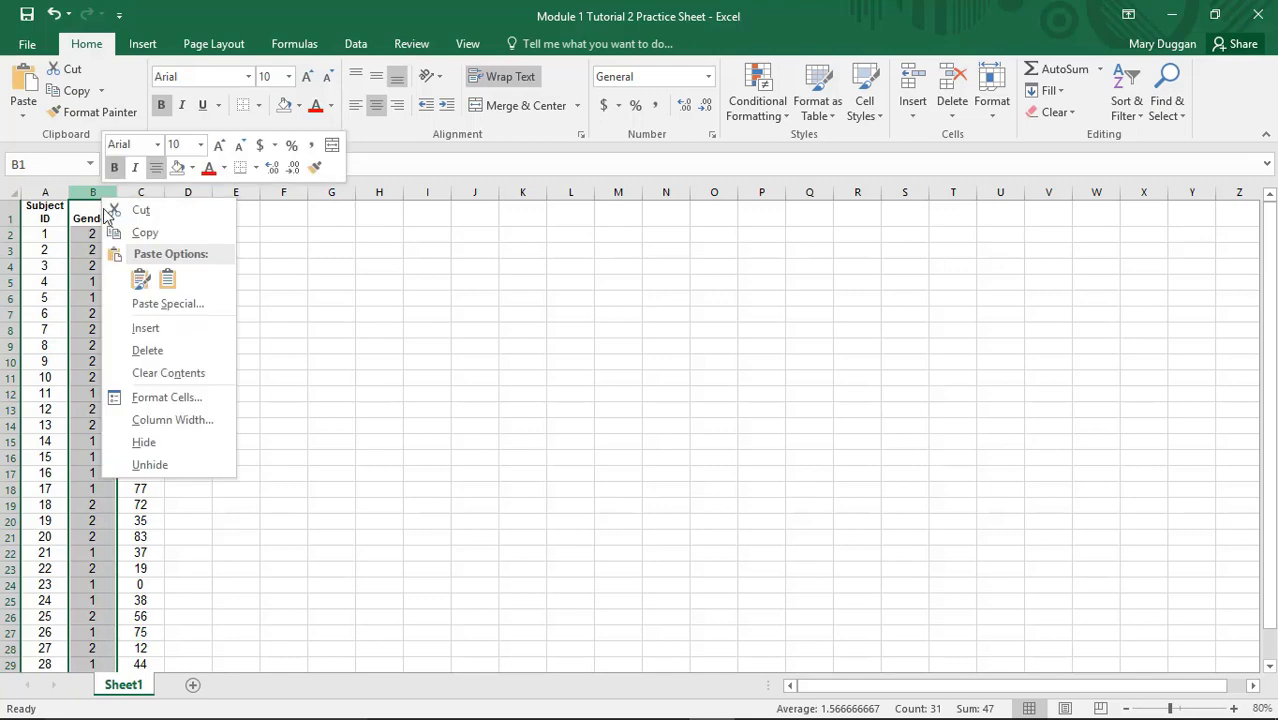
pyautogui.click(143, 231)
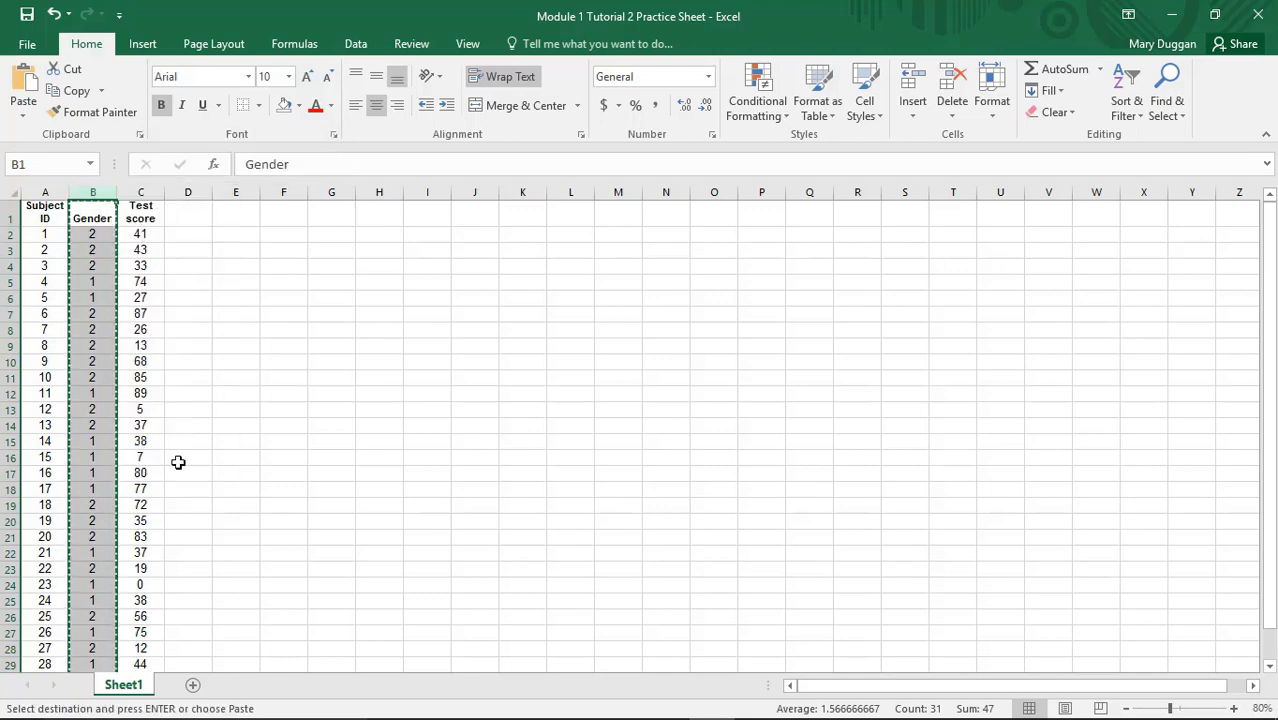
pyautogui.click(194, 685)
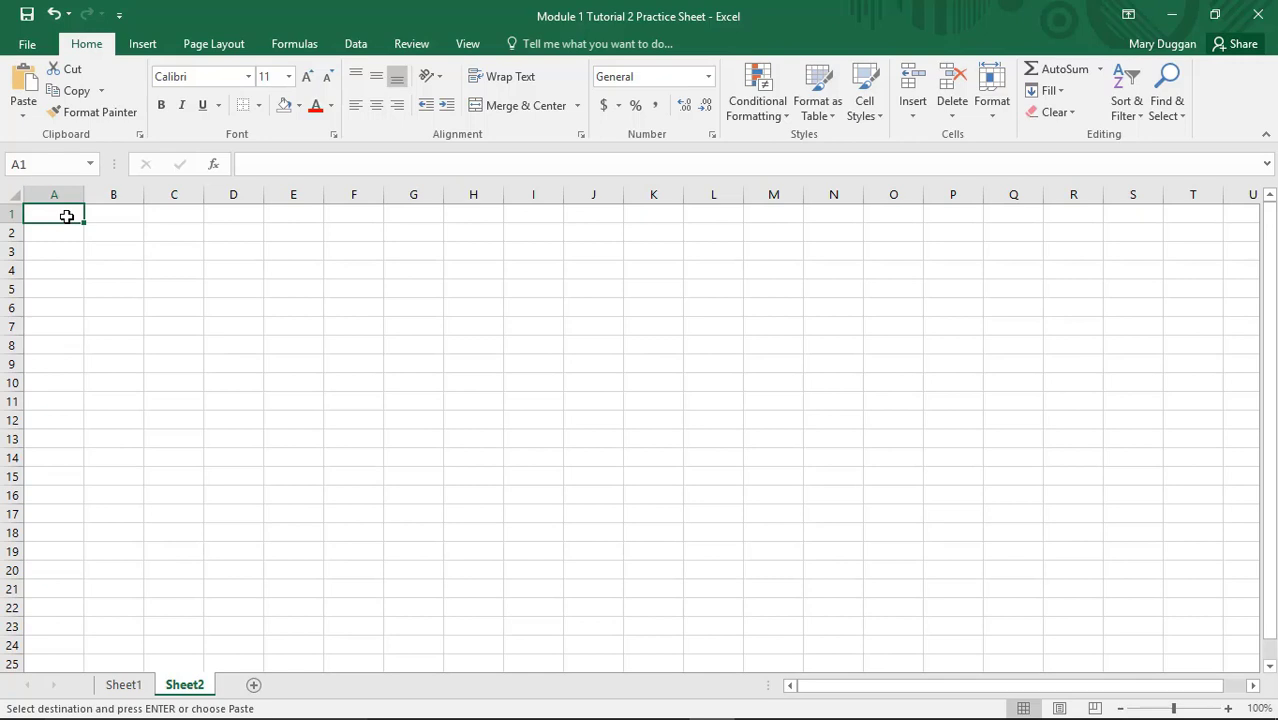
pyautogui.hotkey('ctrl', 'v')
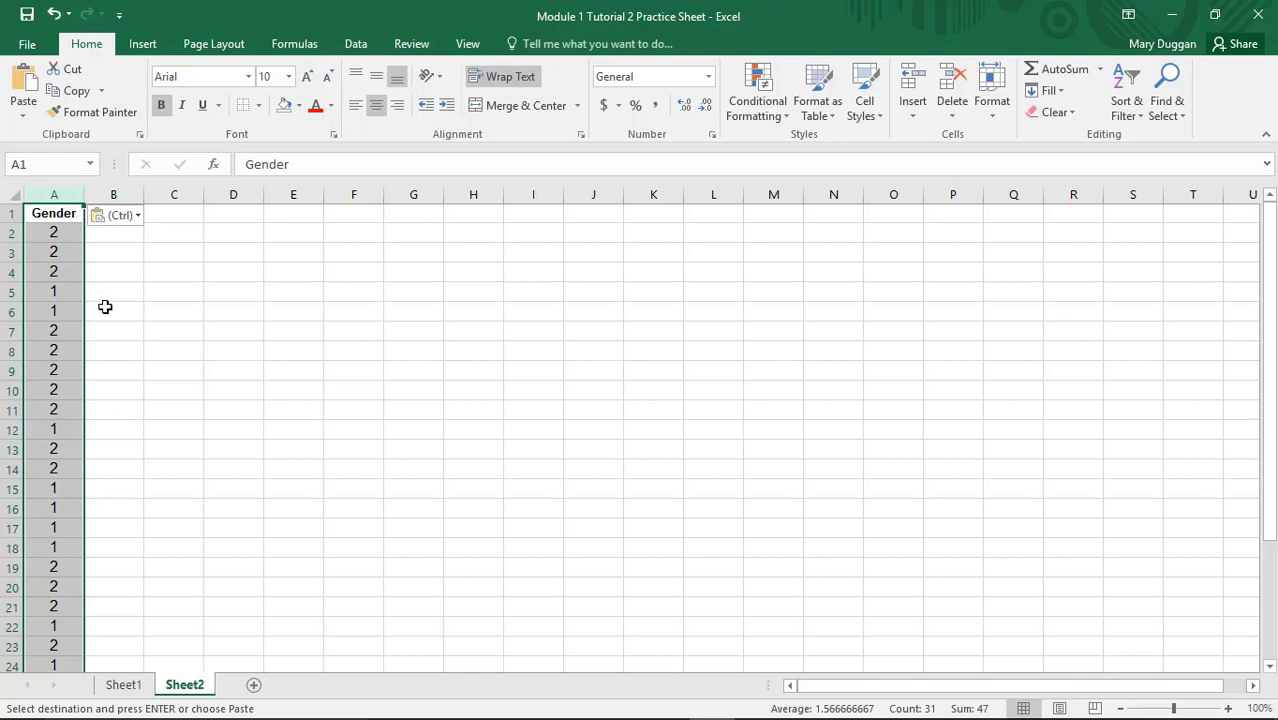
pyautogui.click(176, 280)
pyautogui.click(70, 215)
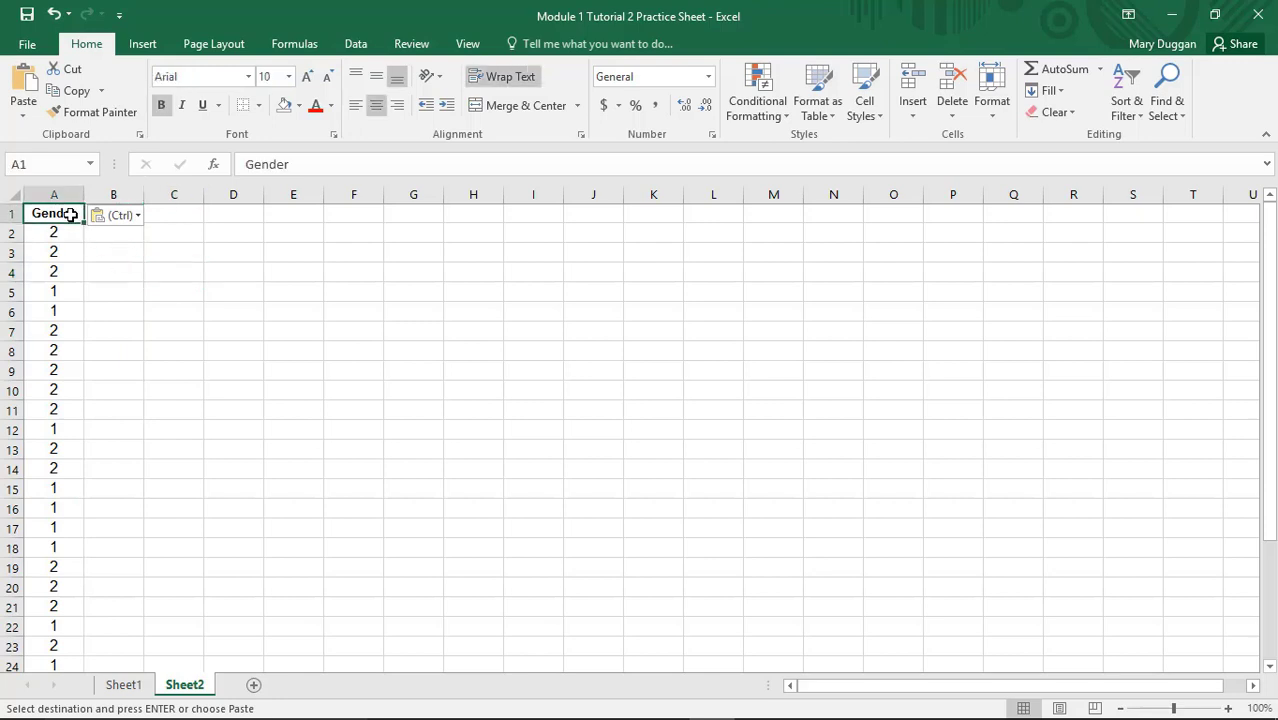
pyautogui.scroll(-4, 77, 245)
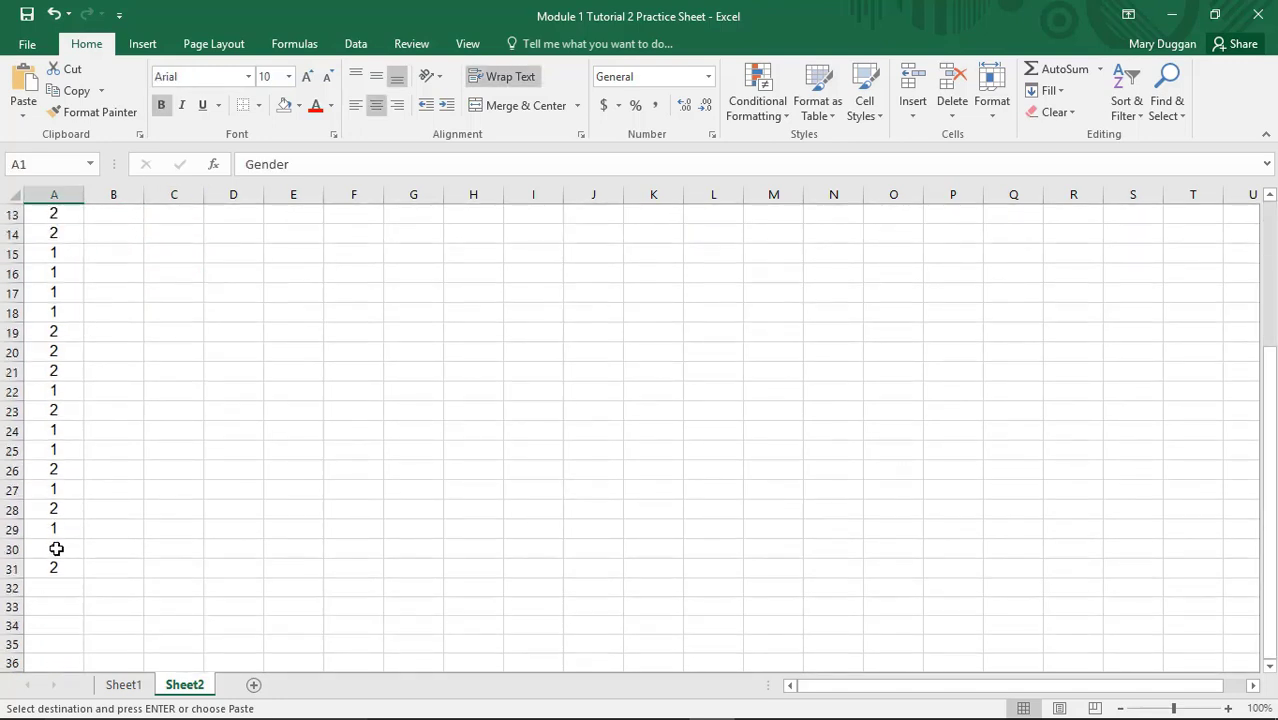
pyautogui.scroll(4, 57, 477)
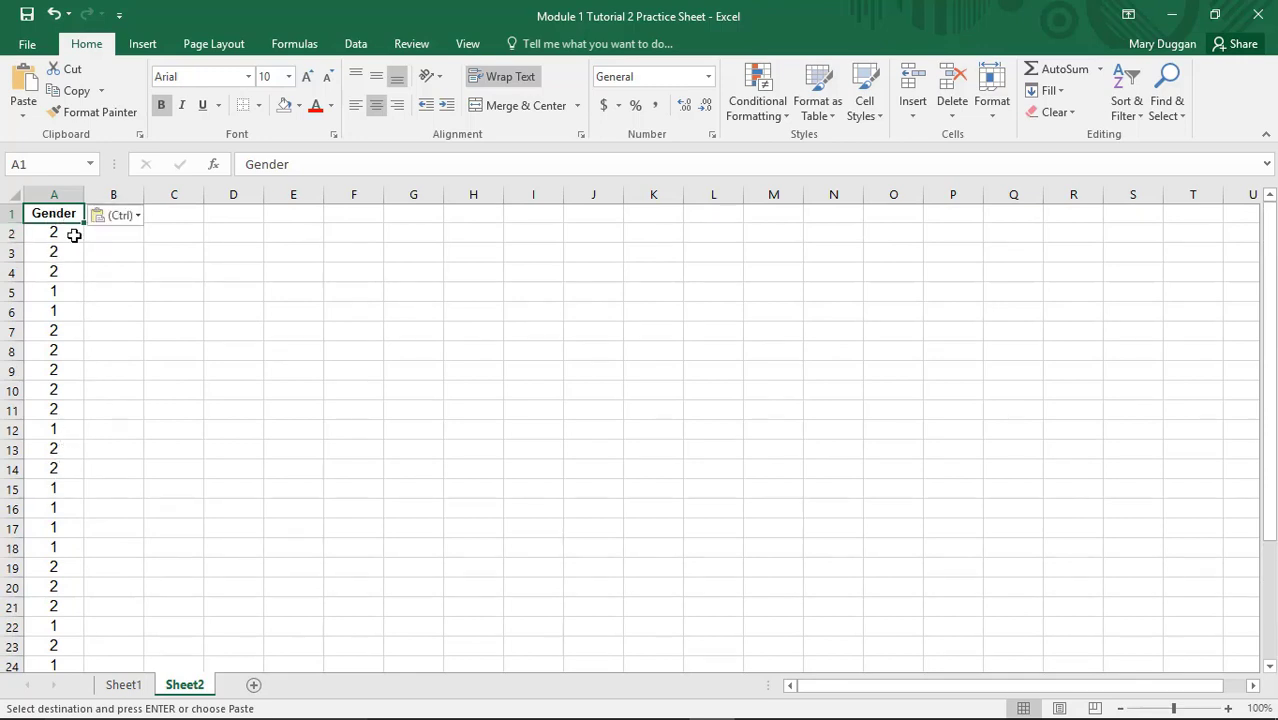
pyautogui.click(67, 287)
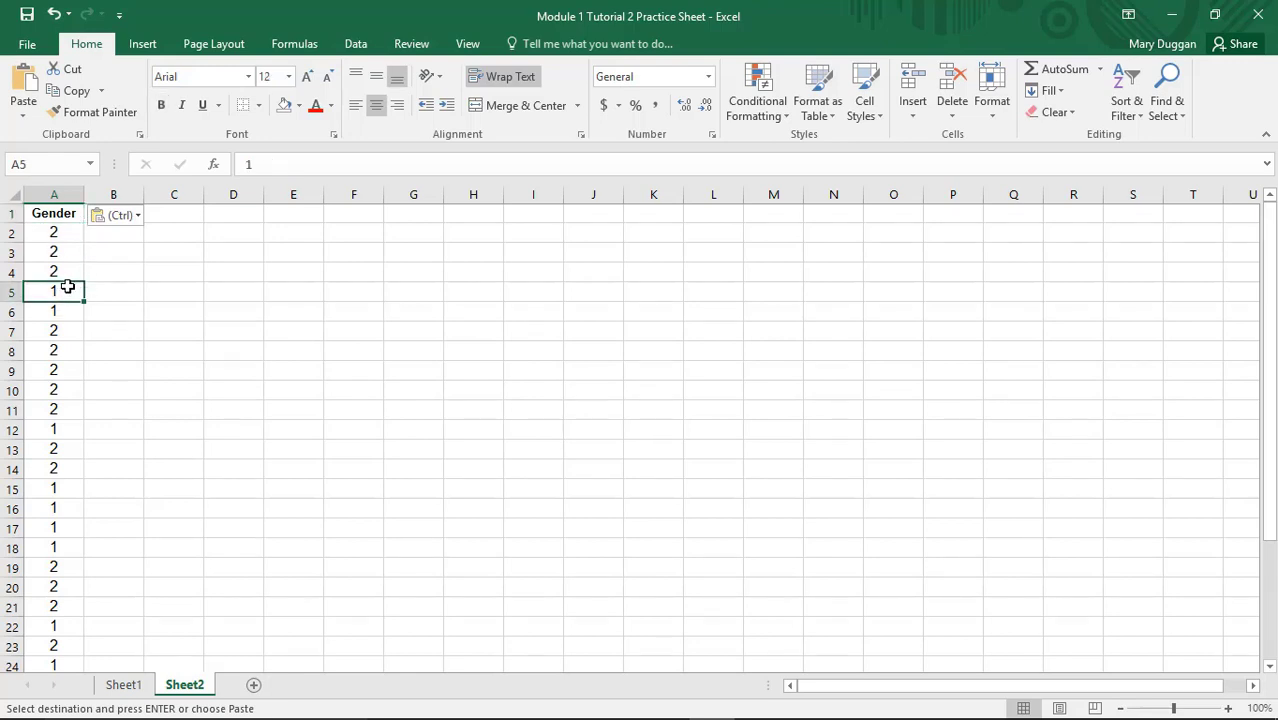
pyautogui.click(62, 272)
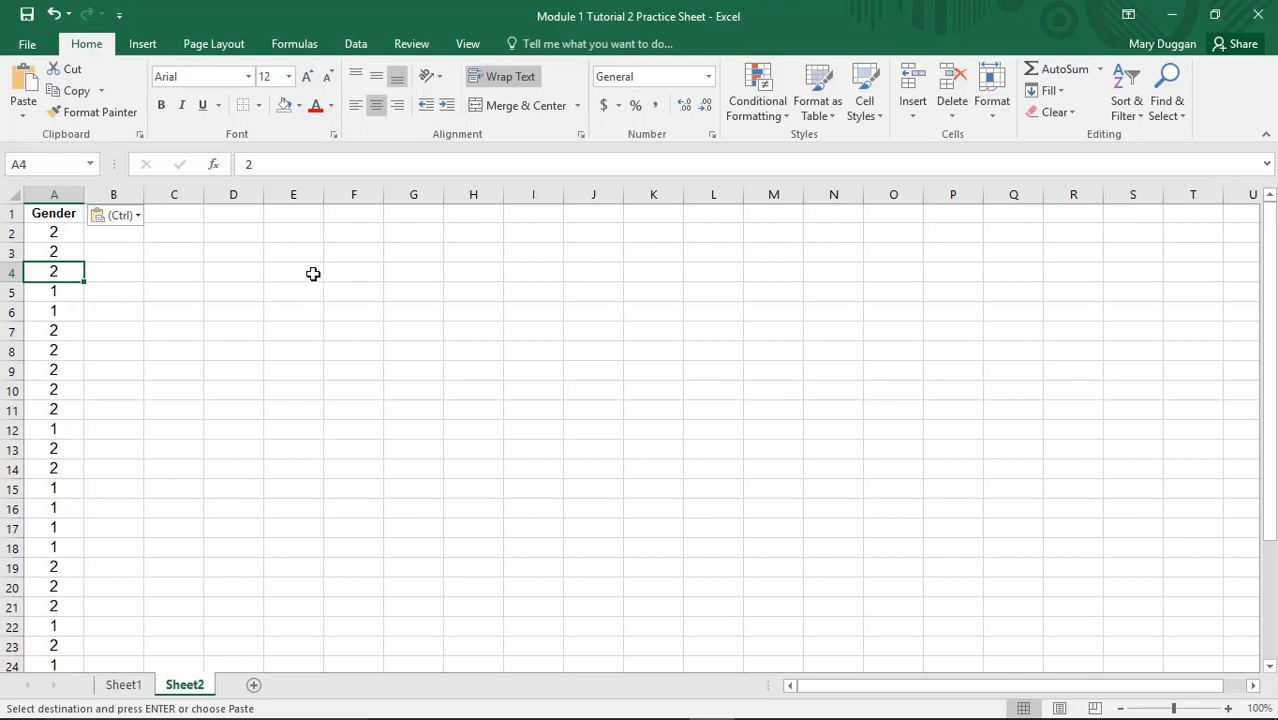
# Enter the table headings Gender, Frequency and Percentage in cells E2, F2 and G2.
pyautogui.click(302, 238)
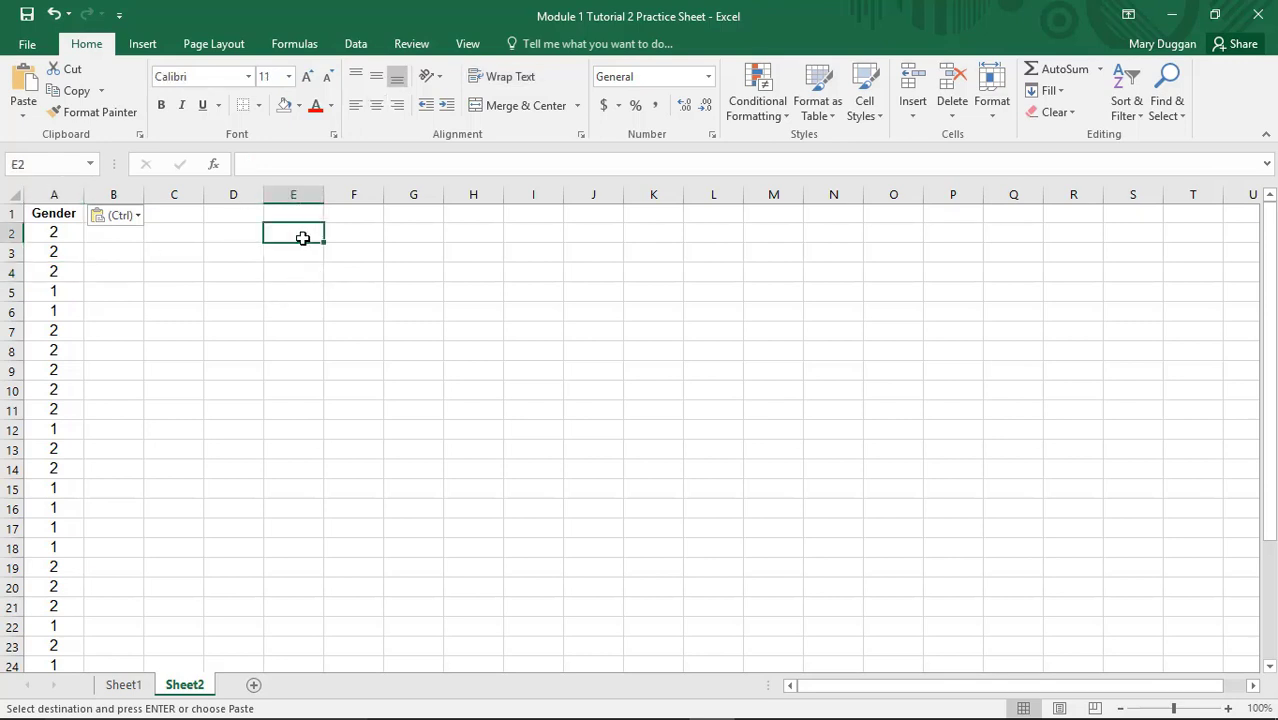
pyautogui.press('Escape')
pyautogui.write('Gender')
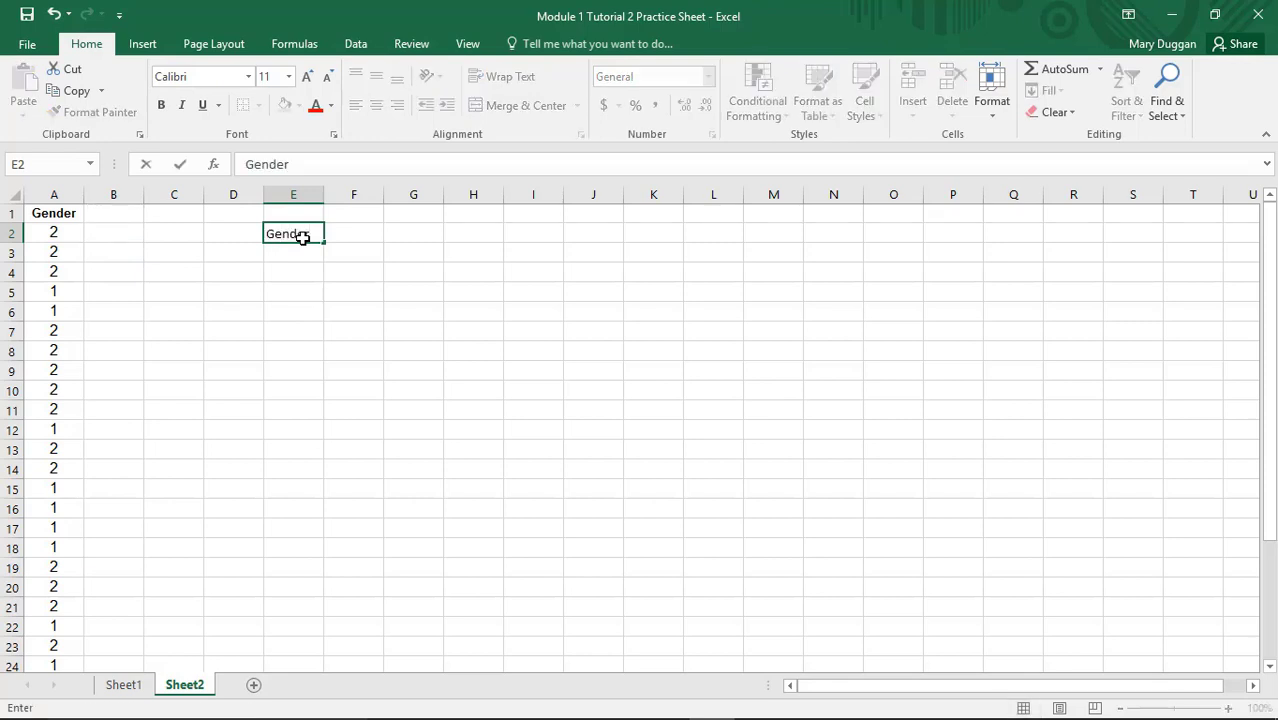
pyautogui.press('Tab')
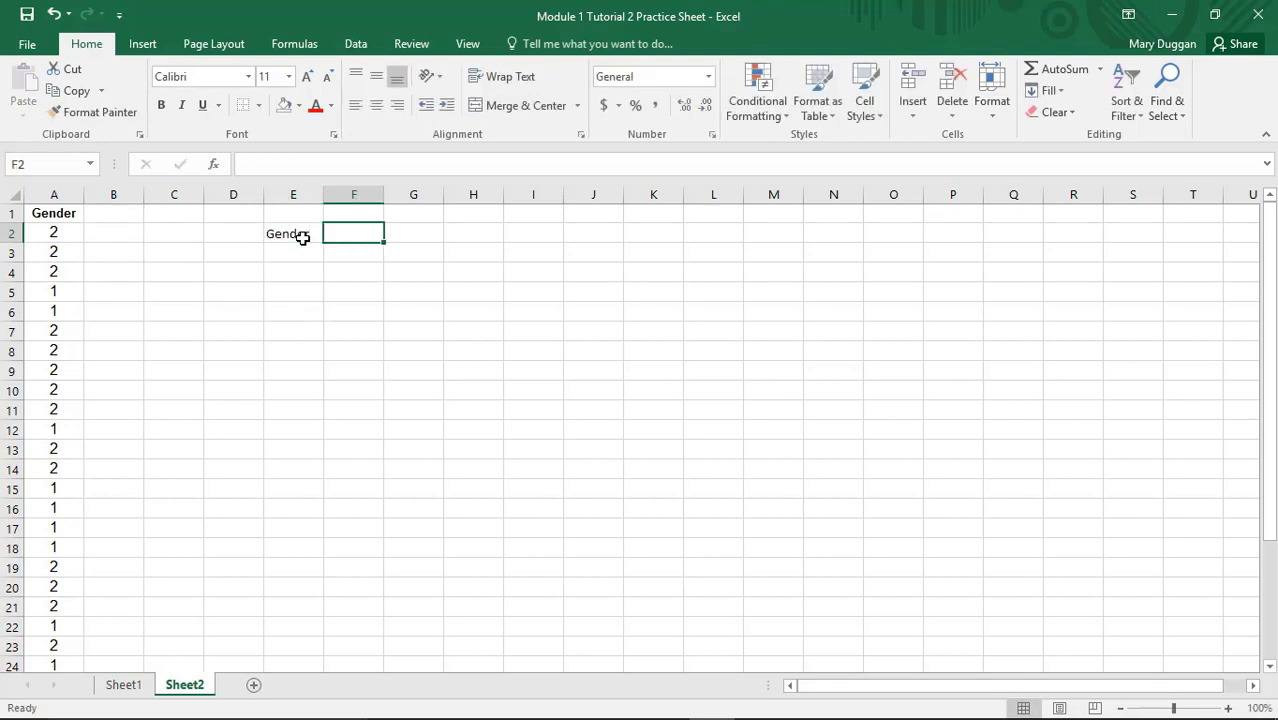
pyautogui.write('Fr')
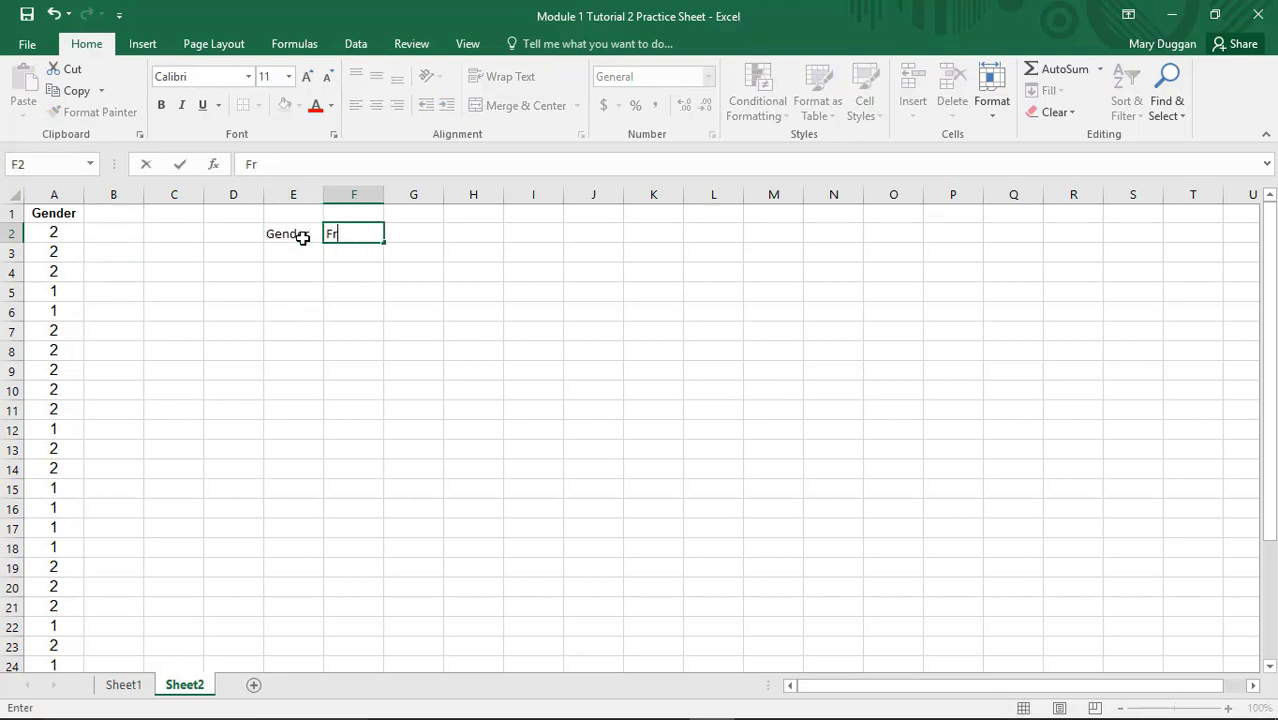
pyautogui.write('equency')
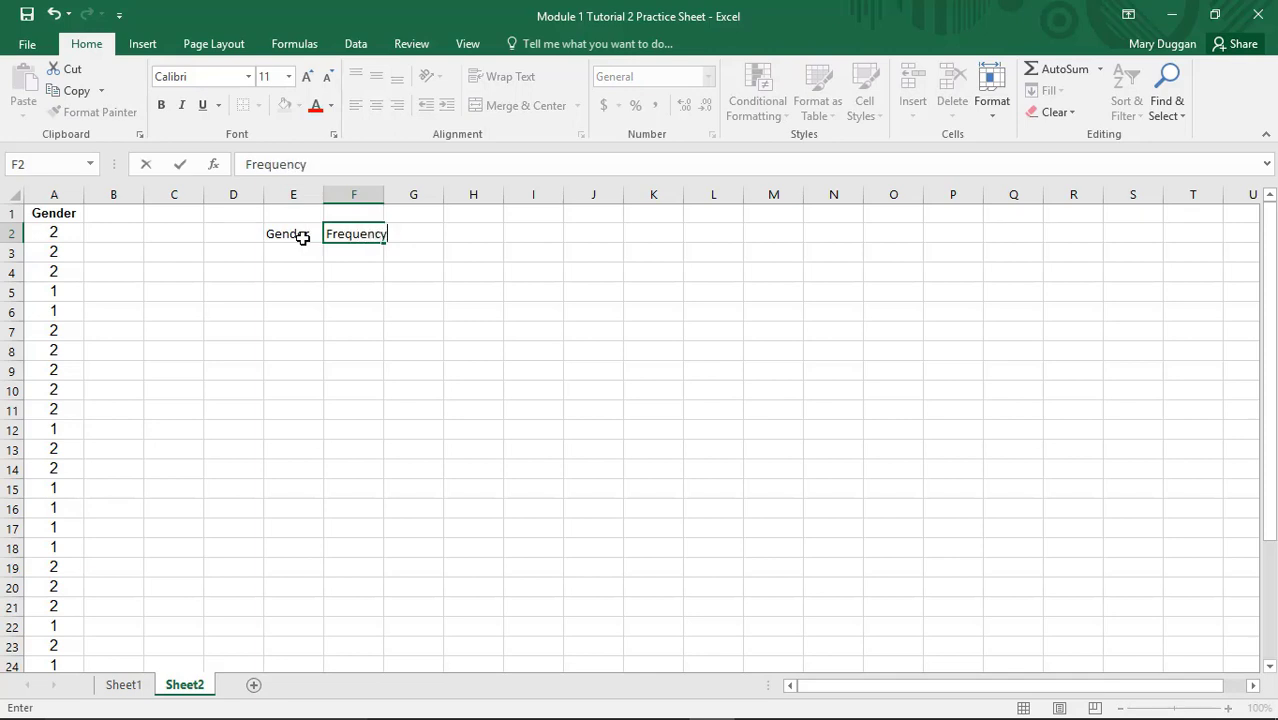
pyautogui.press('Tab')
pyautogui.write('Perc')
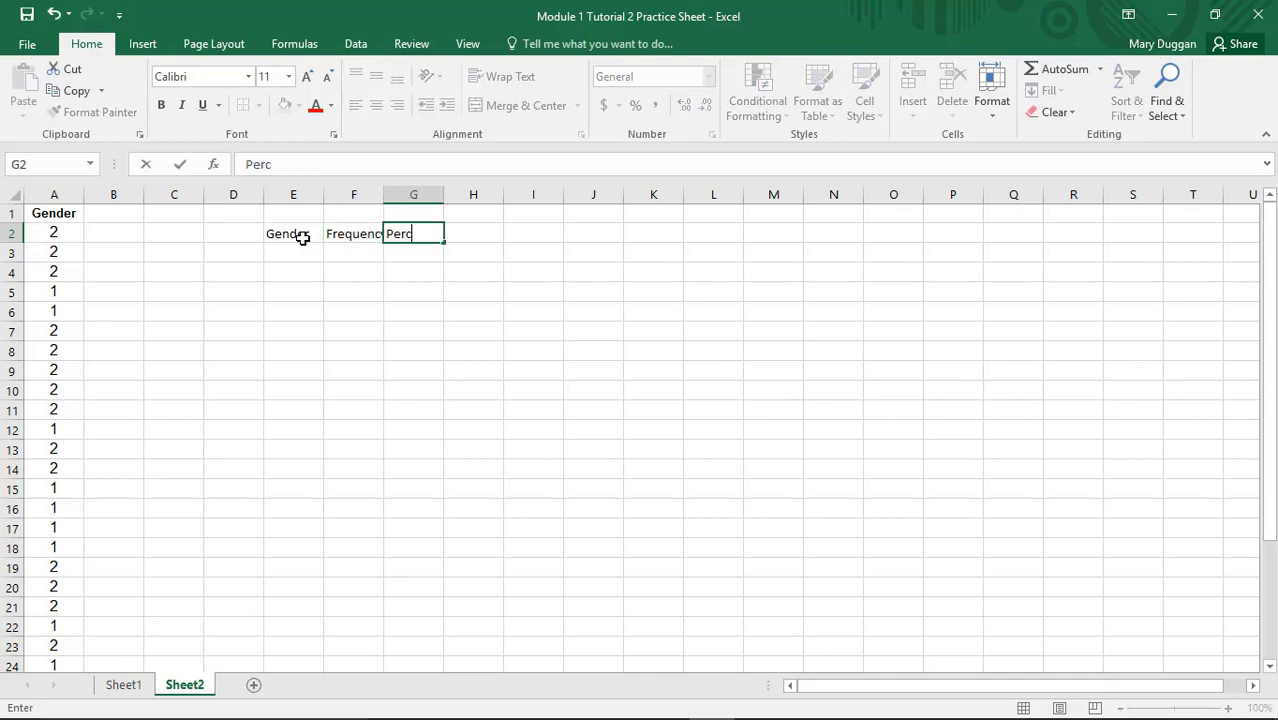
pyautogui.write('entage')
# Enter the row label "Females (1)" in cell E3 and widen column E to fit it.
pyautogui.click(298, 252)
pyautogui.write('Fe')
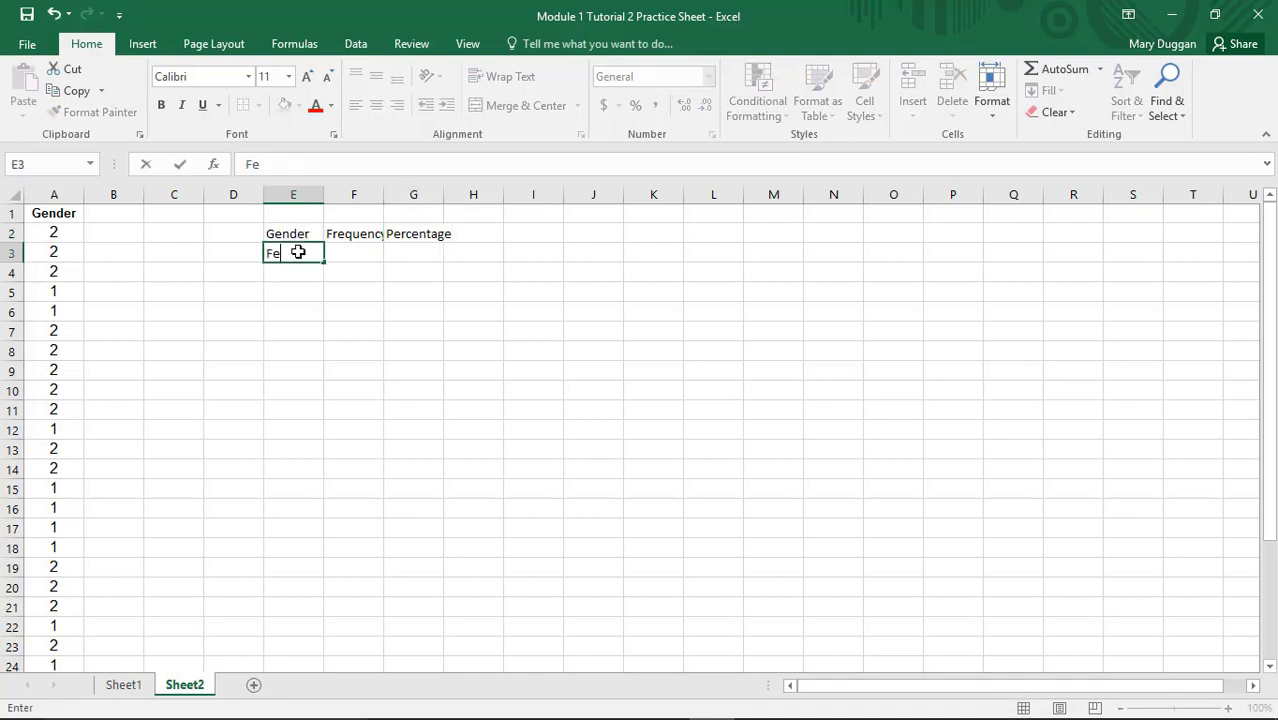
pyautogui.write('m')
pyautogui.press('BackSpace')
pyautogui.write('males (1')
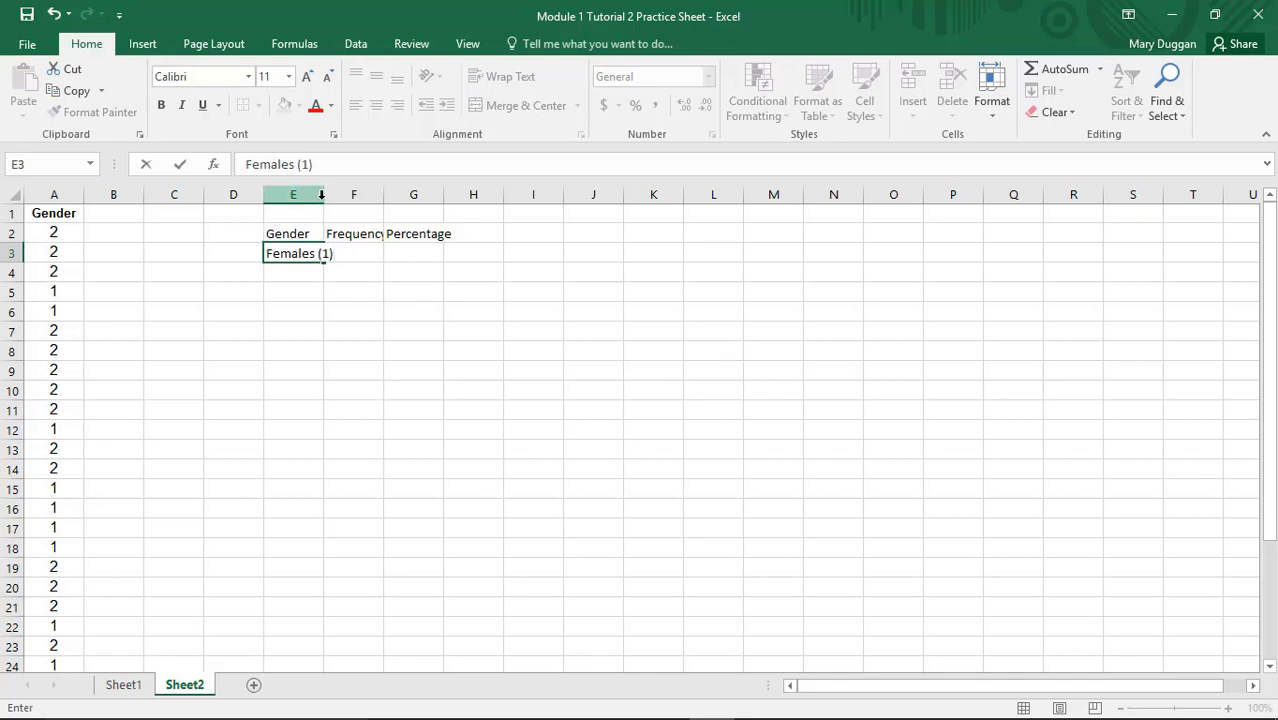
pyautogui.write(')')
pyautogui.click(326, 197)
pyautogui.moveTo(326, 200); pyautogui.dragTo(342, 200)
# Enter the row label "Males (2)" in cell E4 and widen columns F and G to fit their headings.
pyautogui.moveTo(320, 272); pyautogui.dragTo(320, 330)
pyautogui.click(320, 271)
pyautogui.write('M')
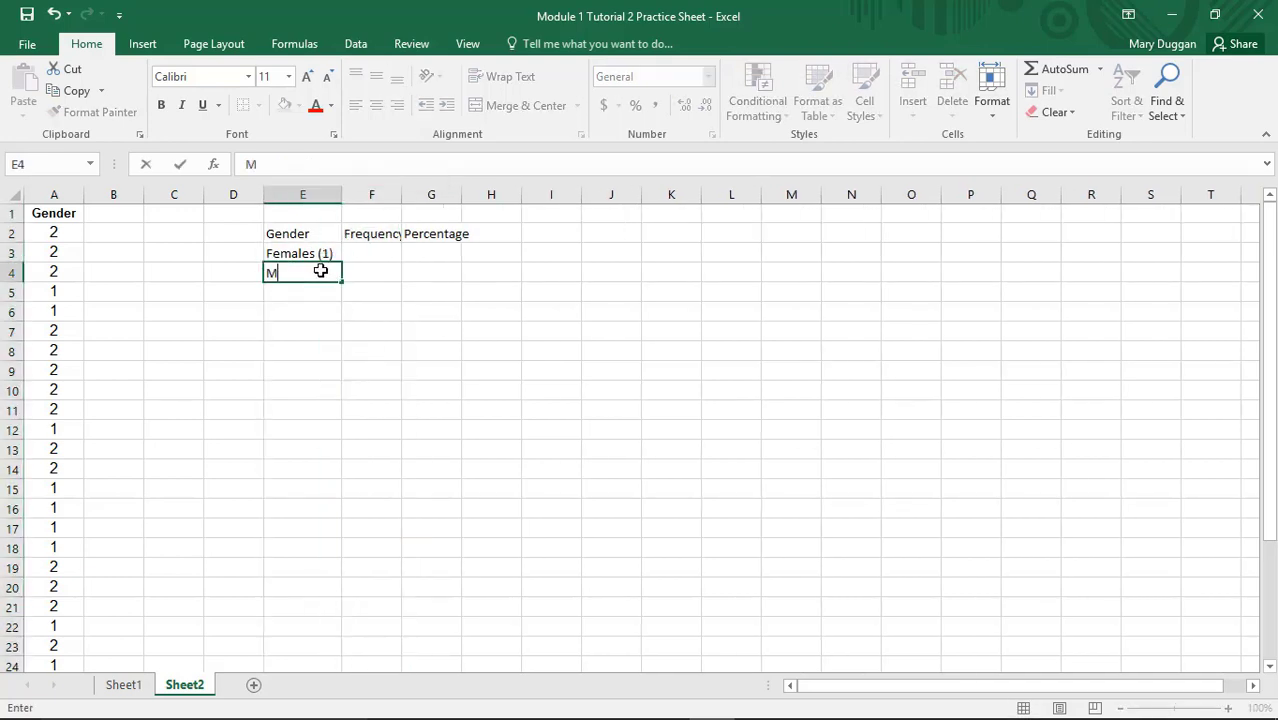
pyautogui.write('ales (2')
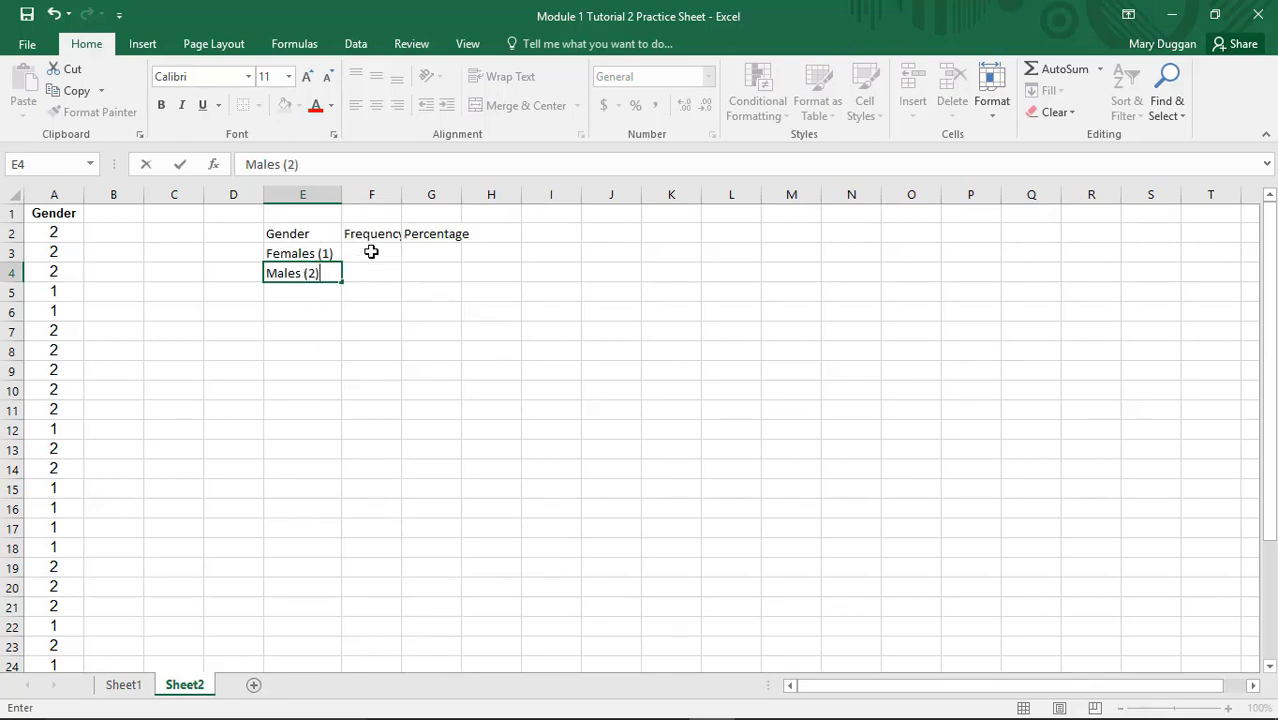
pyautogui.click(402, 194)
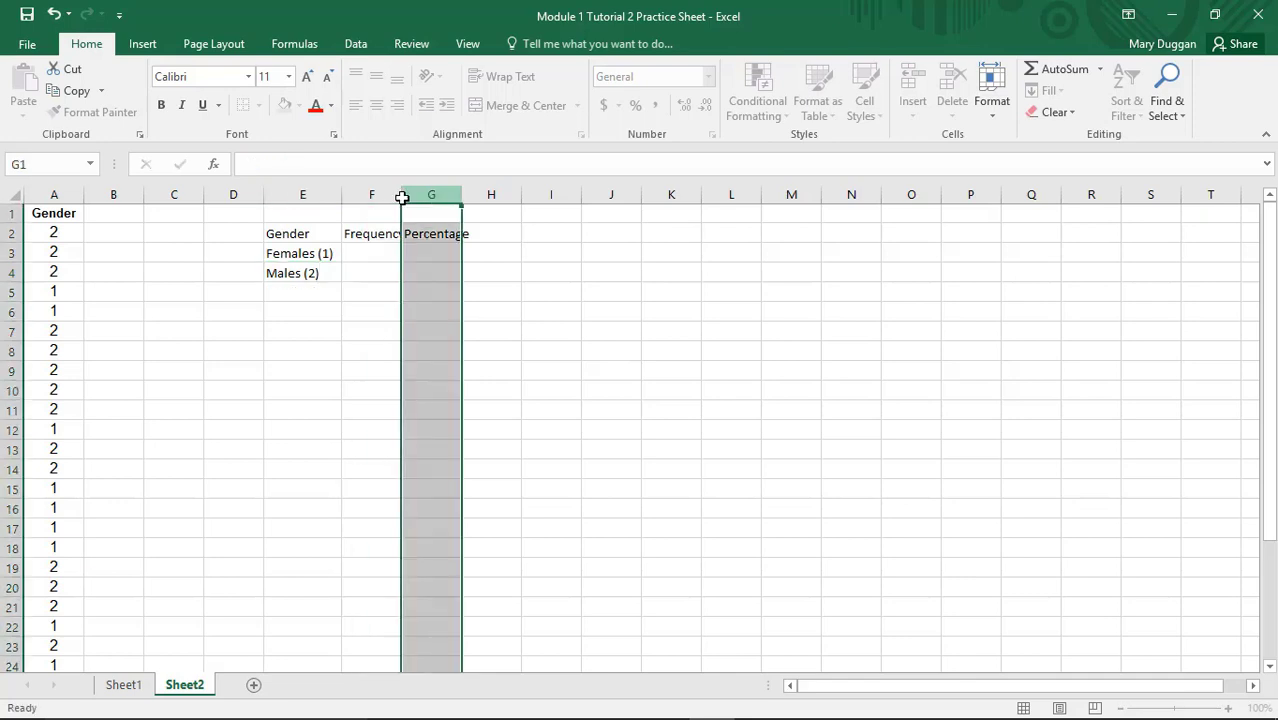
pyautogui.moveTo(401, 194); pyautogui.dragTo(486, 197)
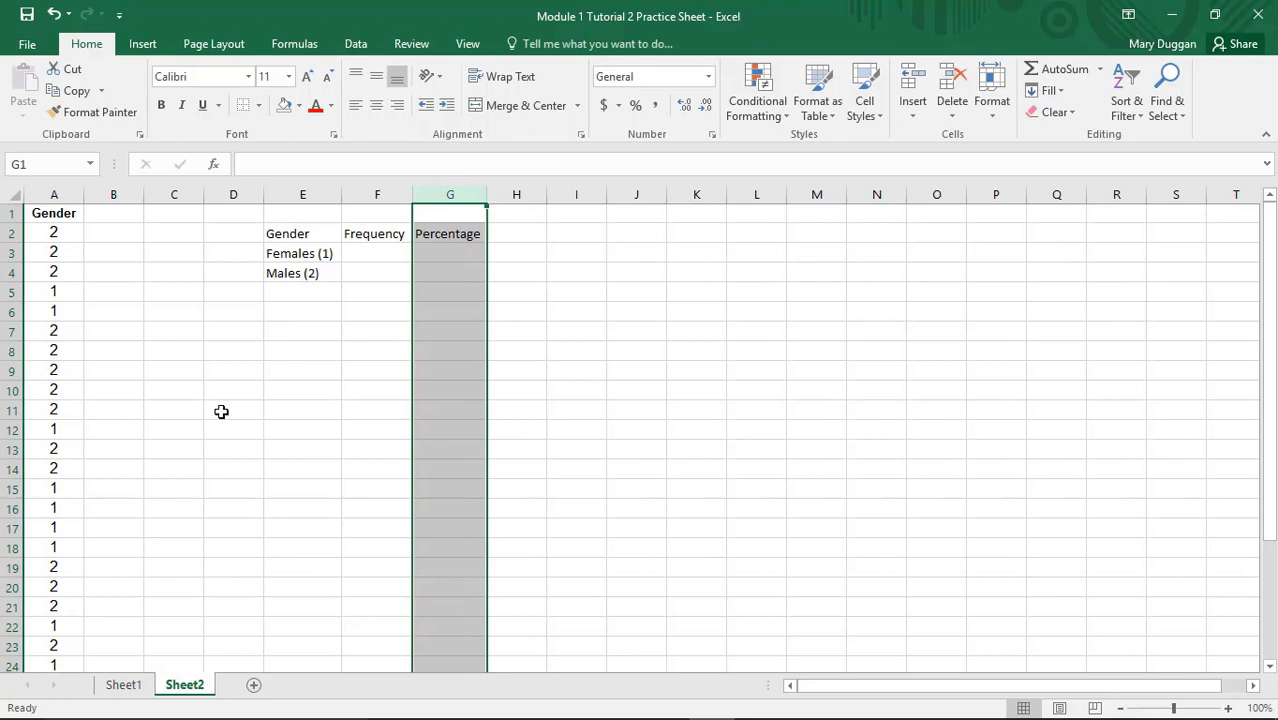
# Sort the Gender data in column A by value from smallest to largest, treating the first row as a header.
pyautogui.click(404, 250)
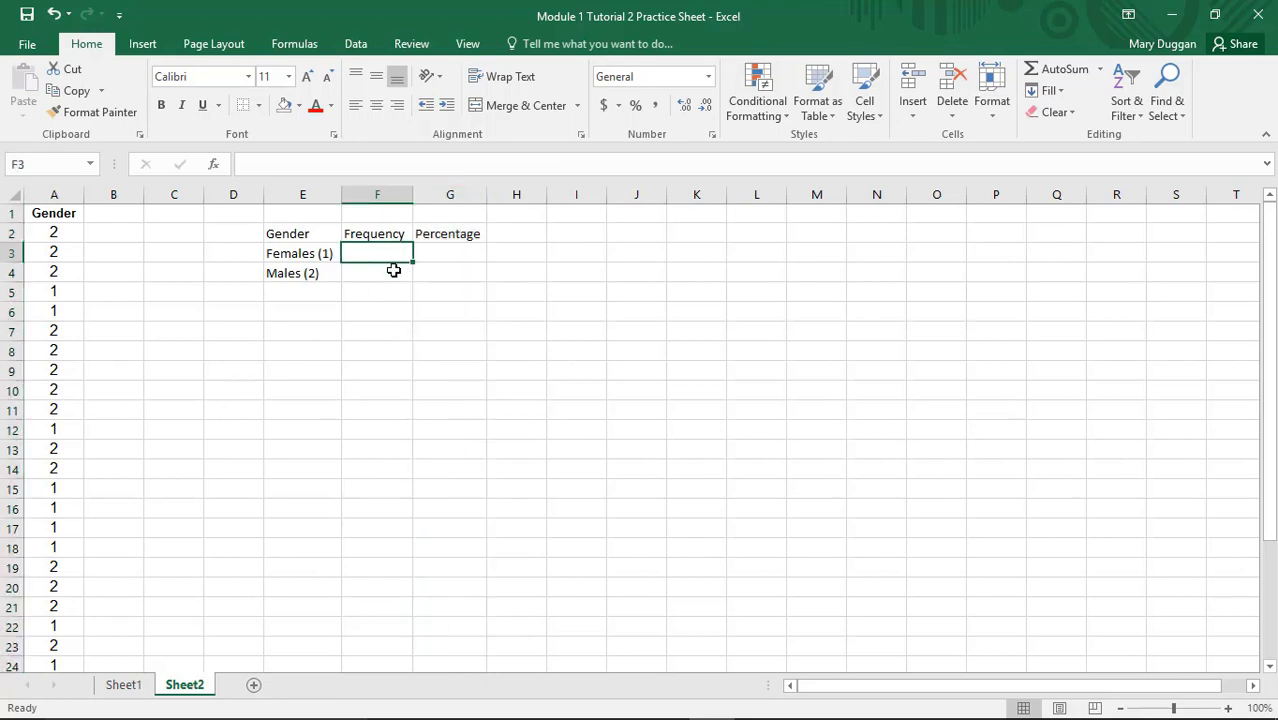
pyautogui.click(393, 271)
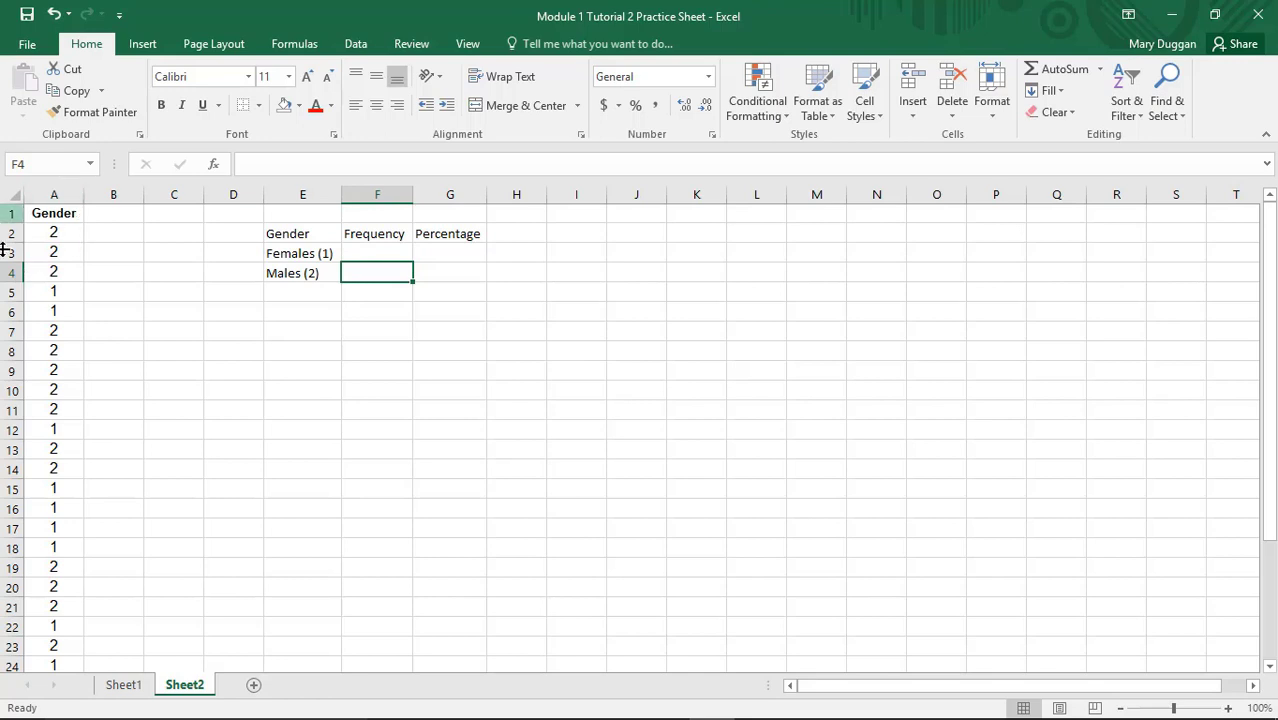
pyautogui.click(56, 193)
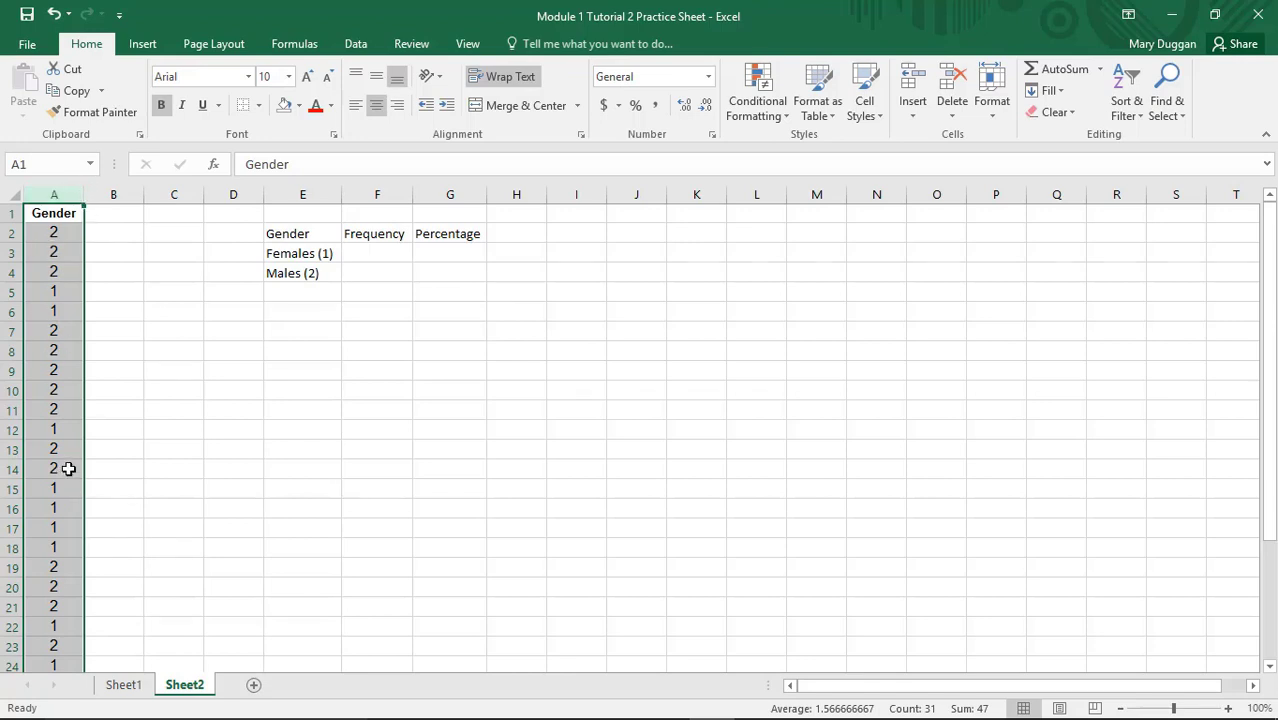
pyautogui.click(362, 45)
pyautogui.click(572, 84)
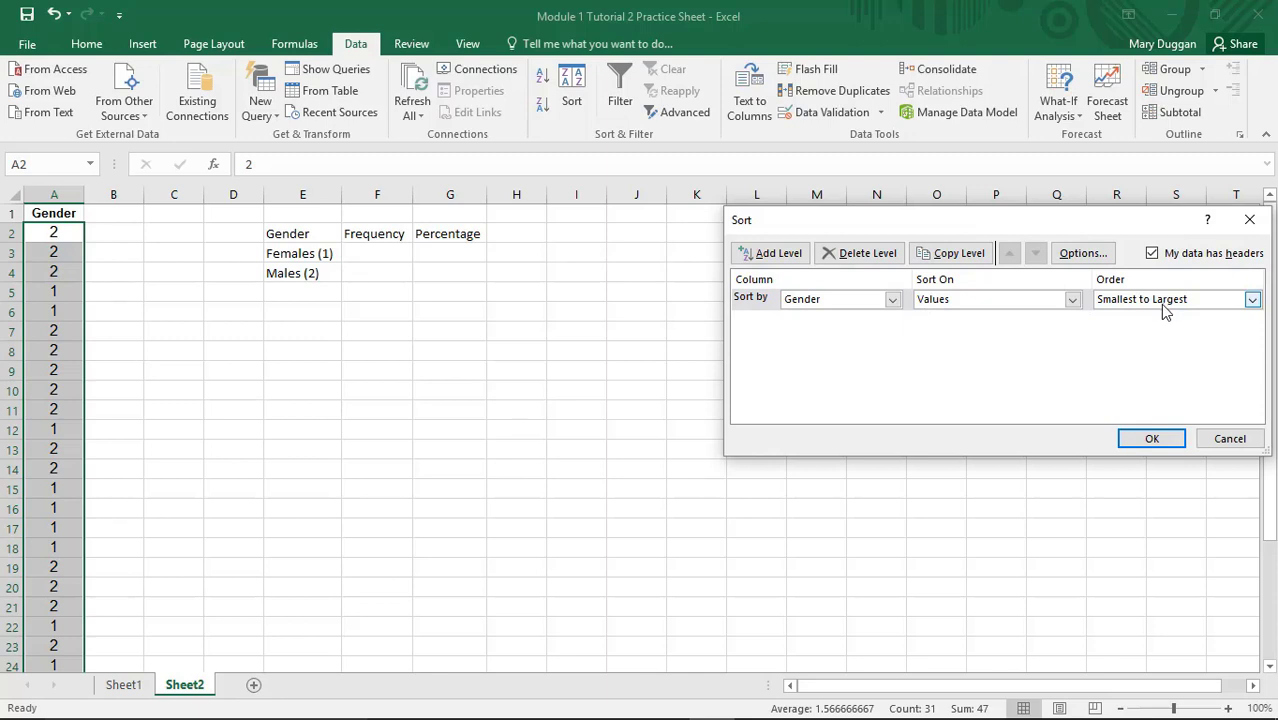
pyautogui.click(1147, 441)
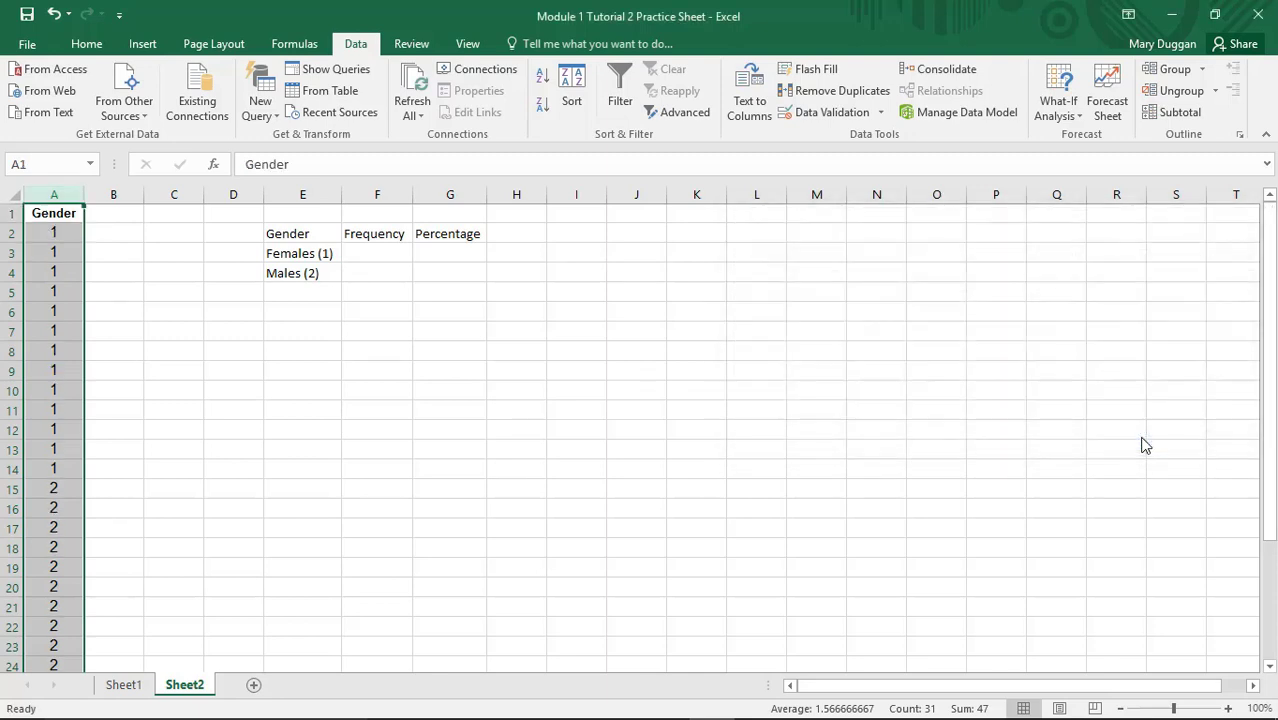
pyautogui.click(93, 367)
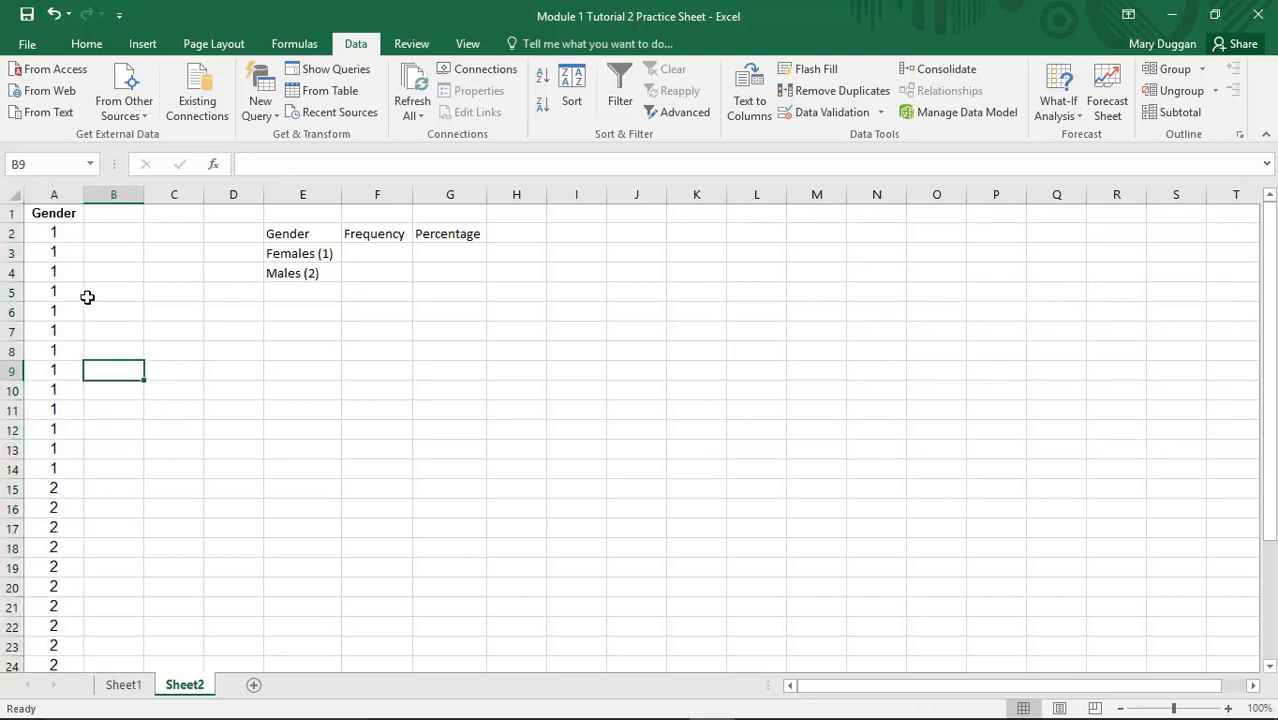
# Count the female entries (value 1) with the COUNT function over A2:A14 in cell C11.
pyautogui.moveTo(60, 231); pyautogui.dragTo(68, 465)
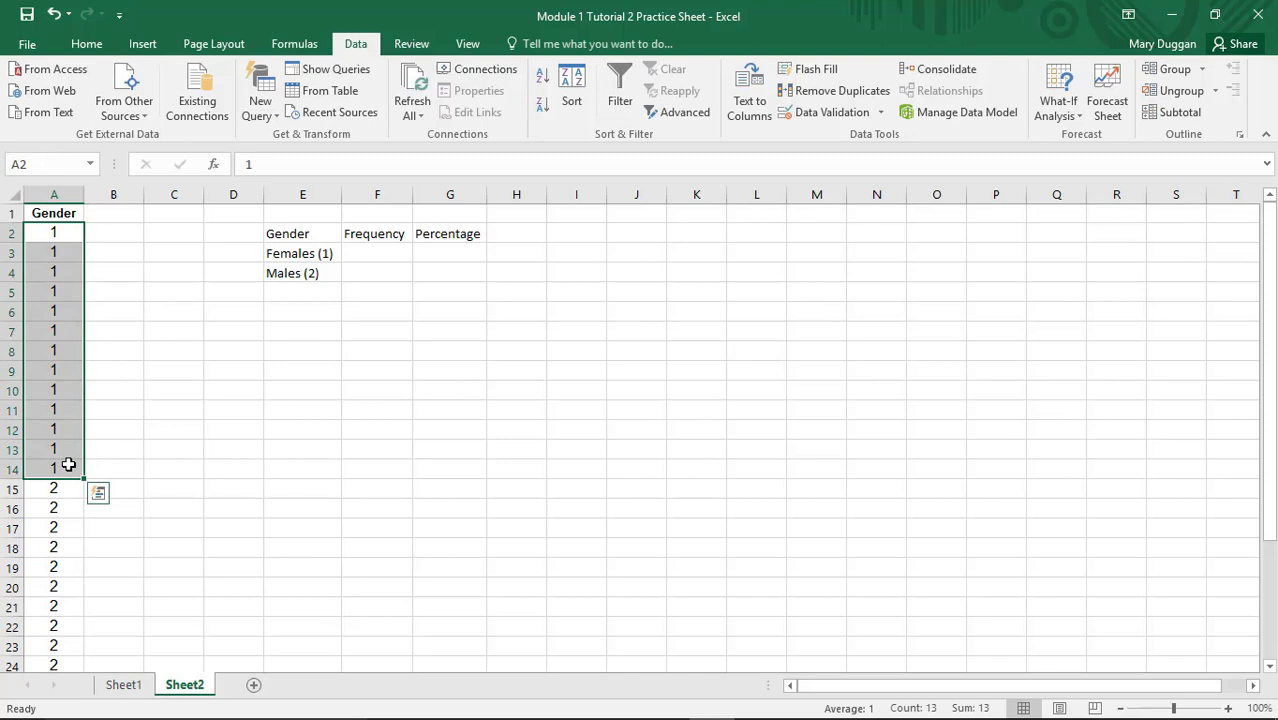
pyautogui.click(170, 410)
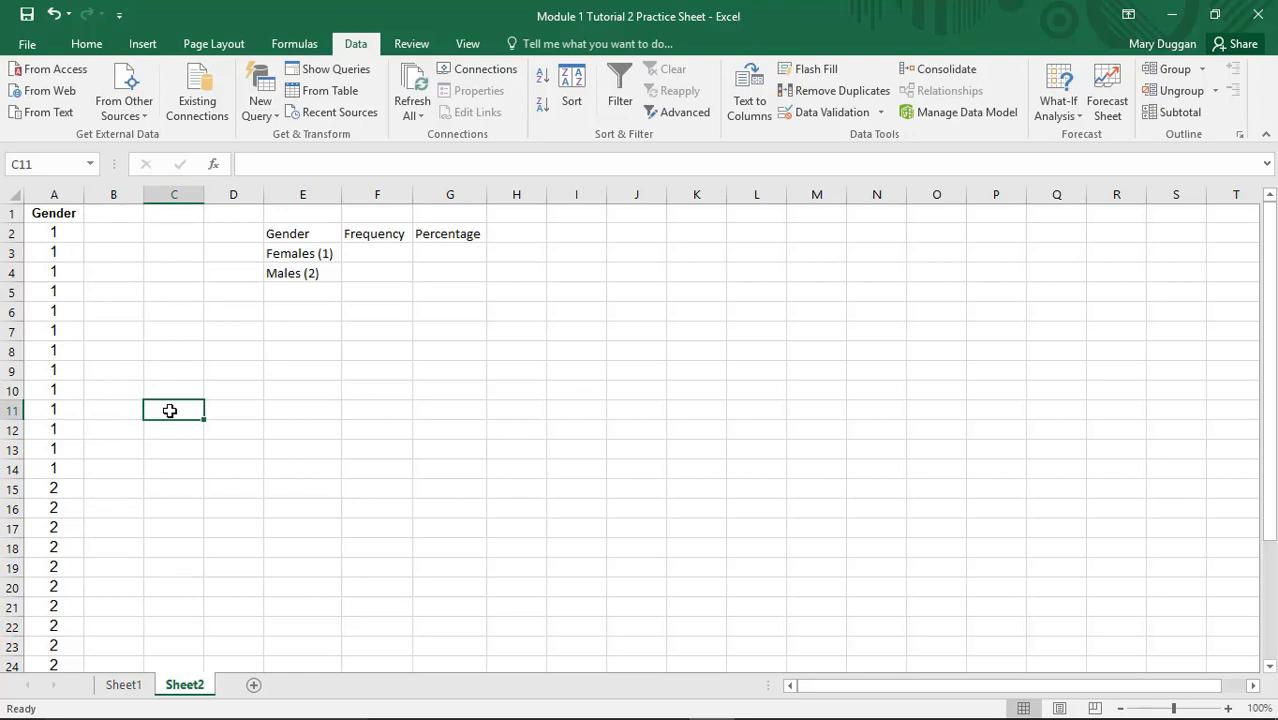
pyautogui.write('=')
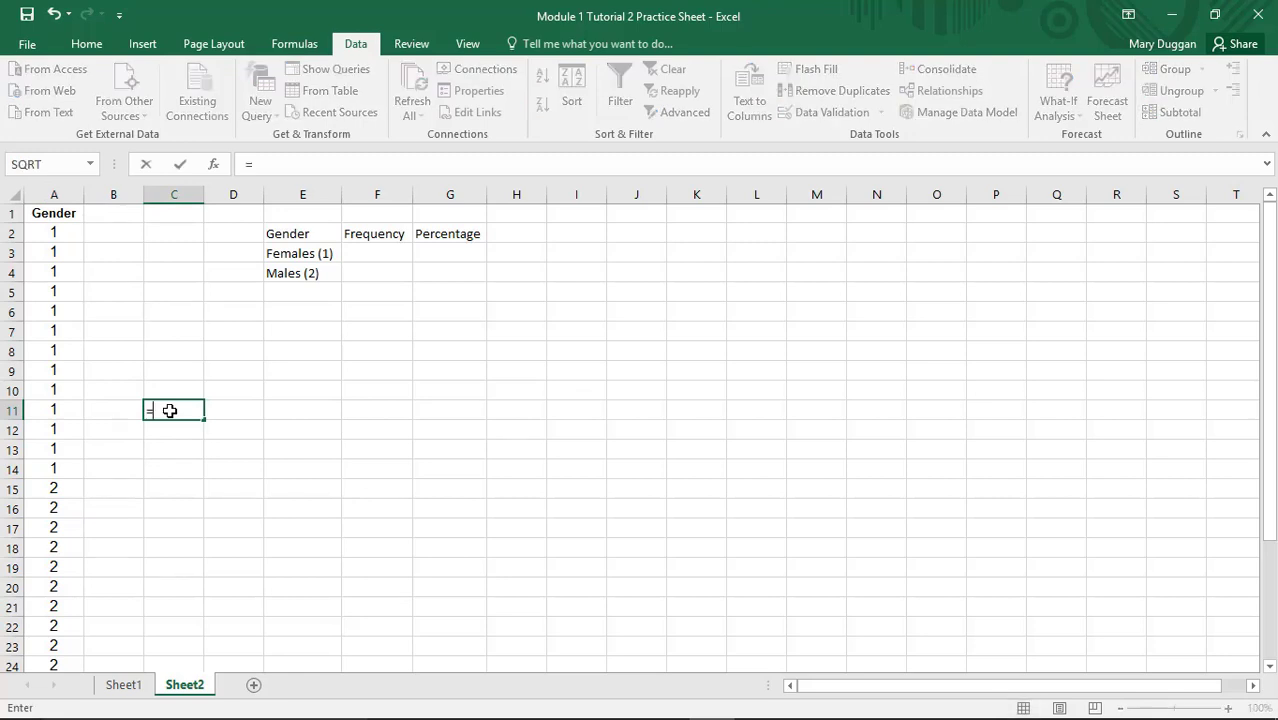
pyautogui.click(92, 164)
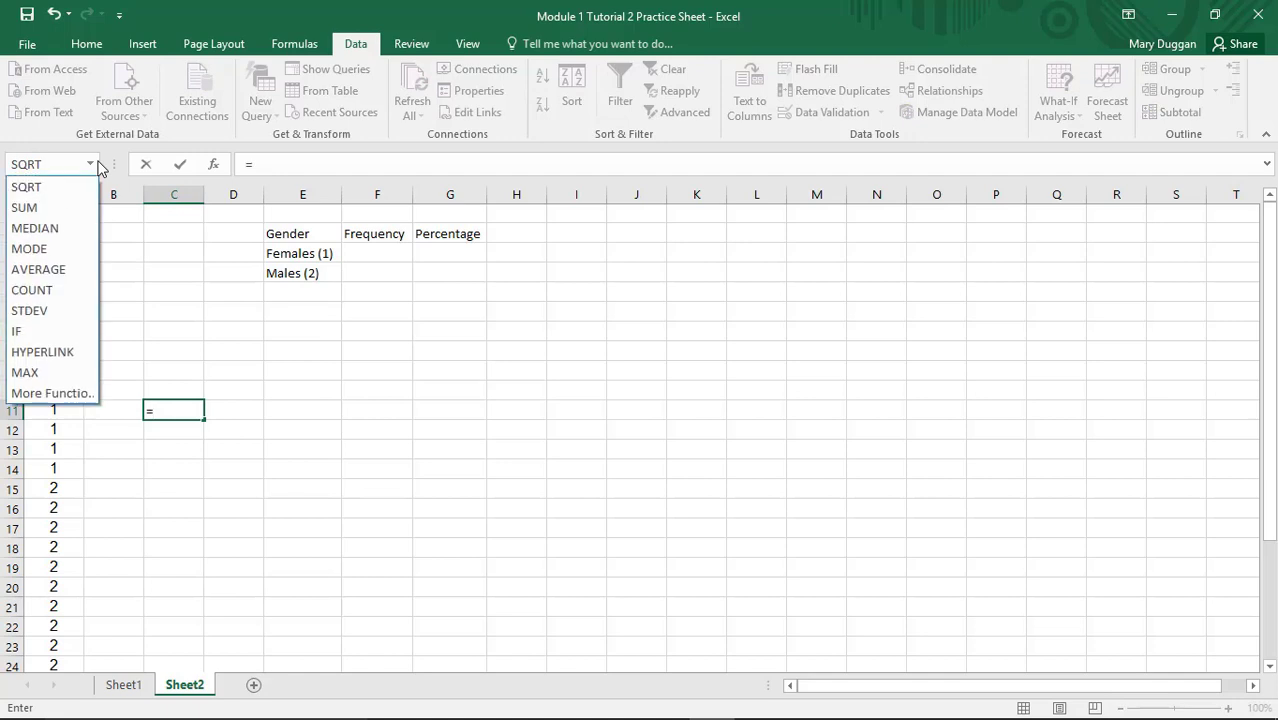
pyautogui.click(40, 290)
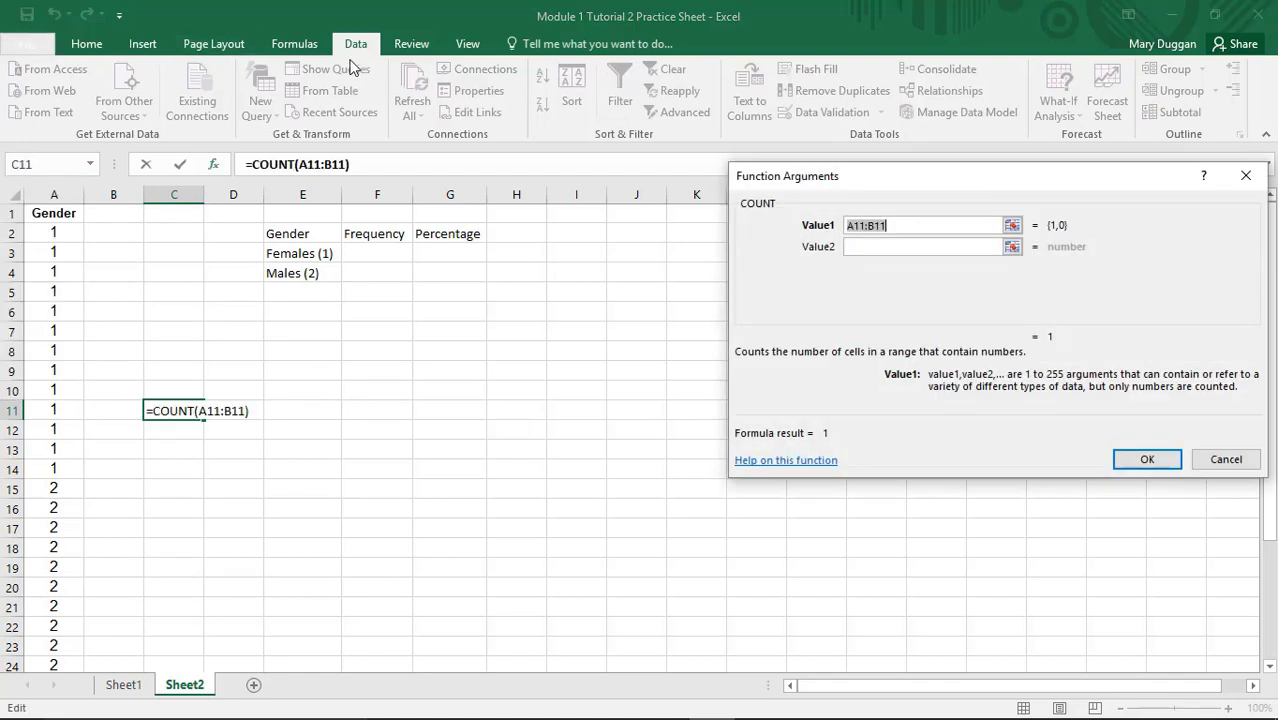
pyautogui.moveTo(72, 233); pyautogui.dragTo(70, 463)
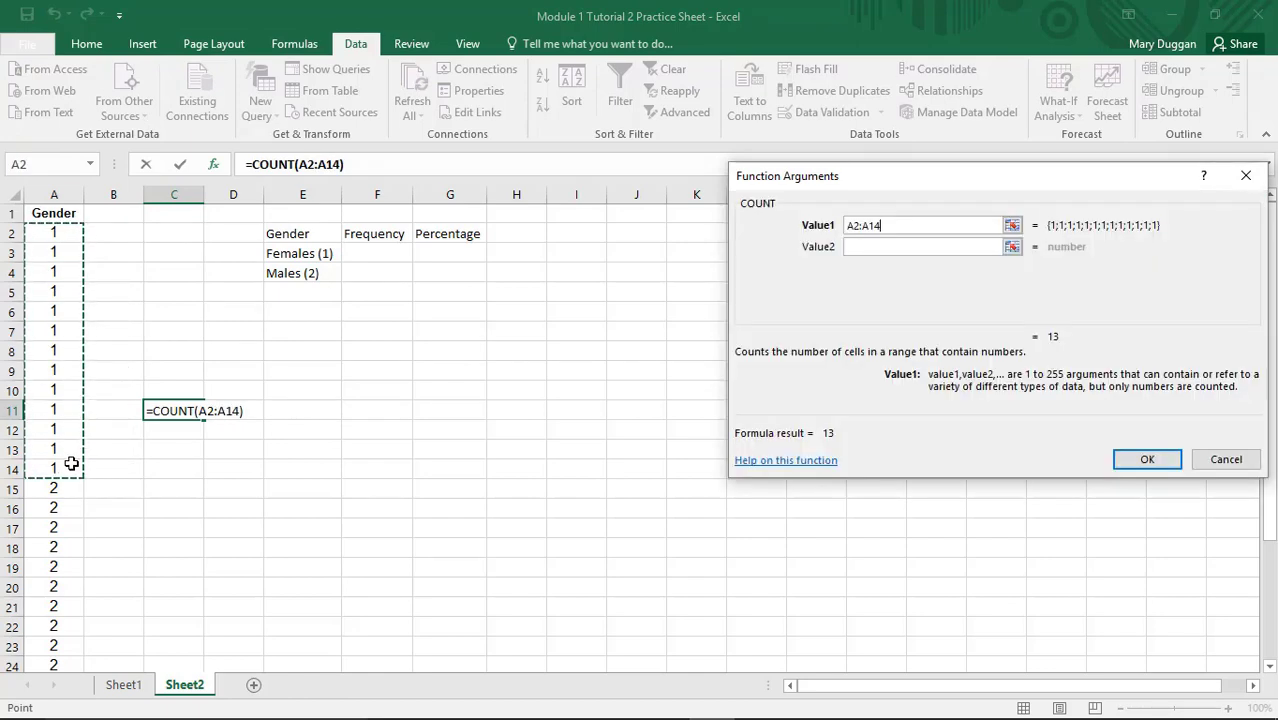
pyautogui.press('Return')
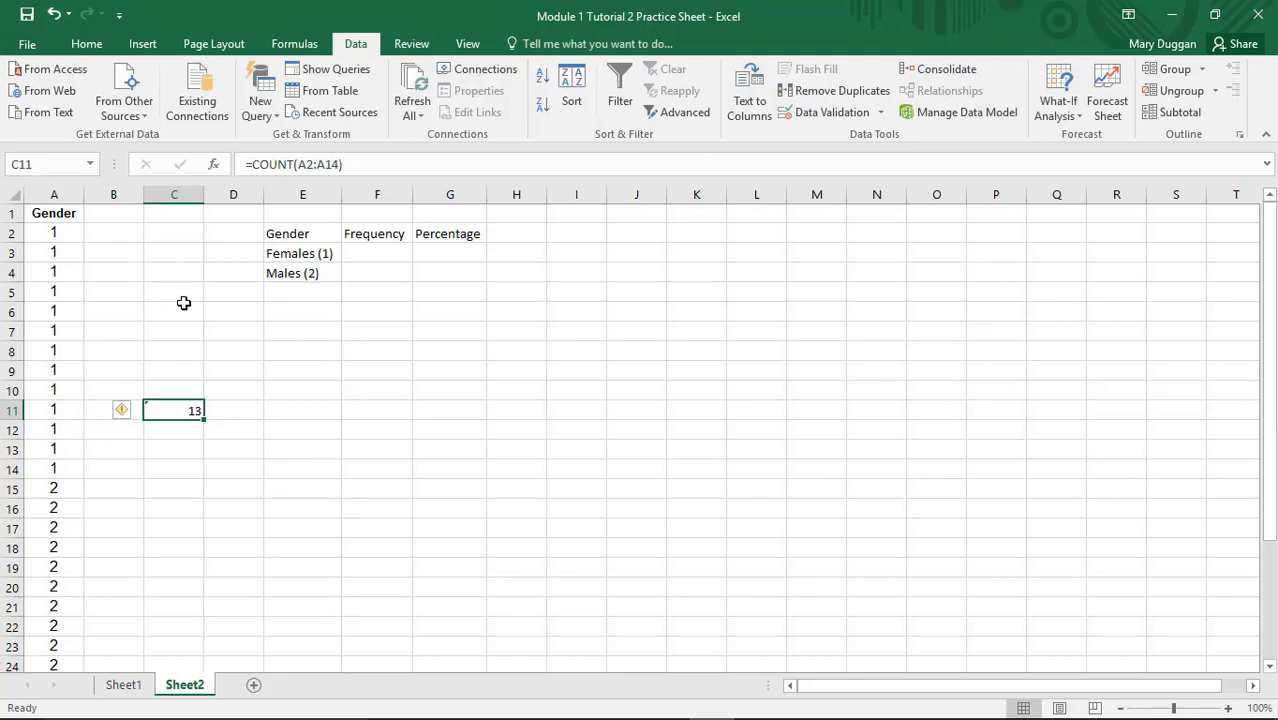
# Enter 13 as the frequency for Females (1) in cell F3.
pyautogui.click(389, 254)
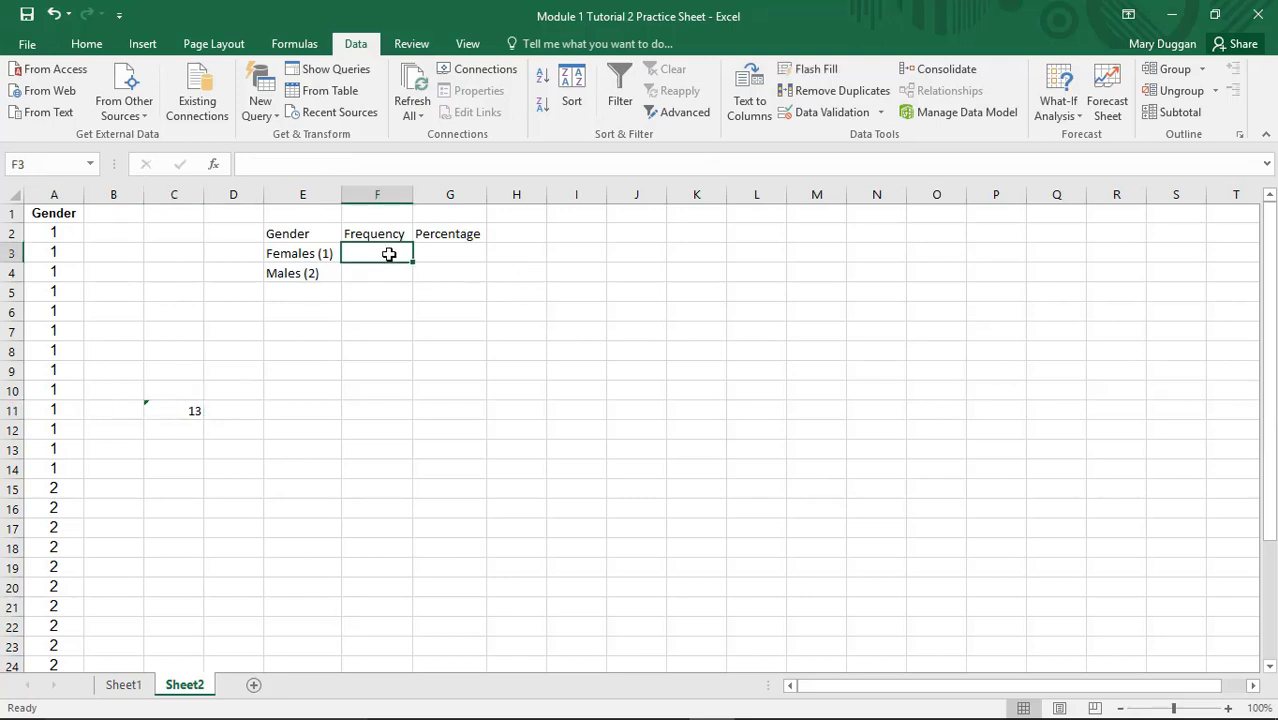
pyautogui.write('13')
pyautogui.press('Return')
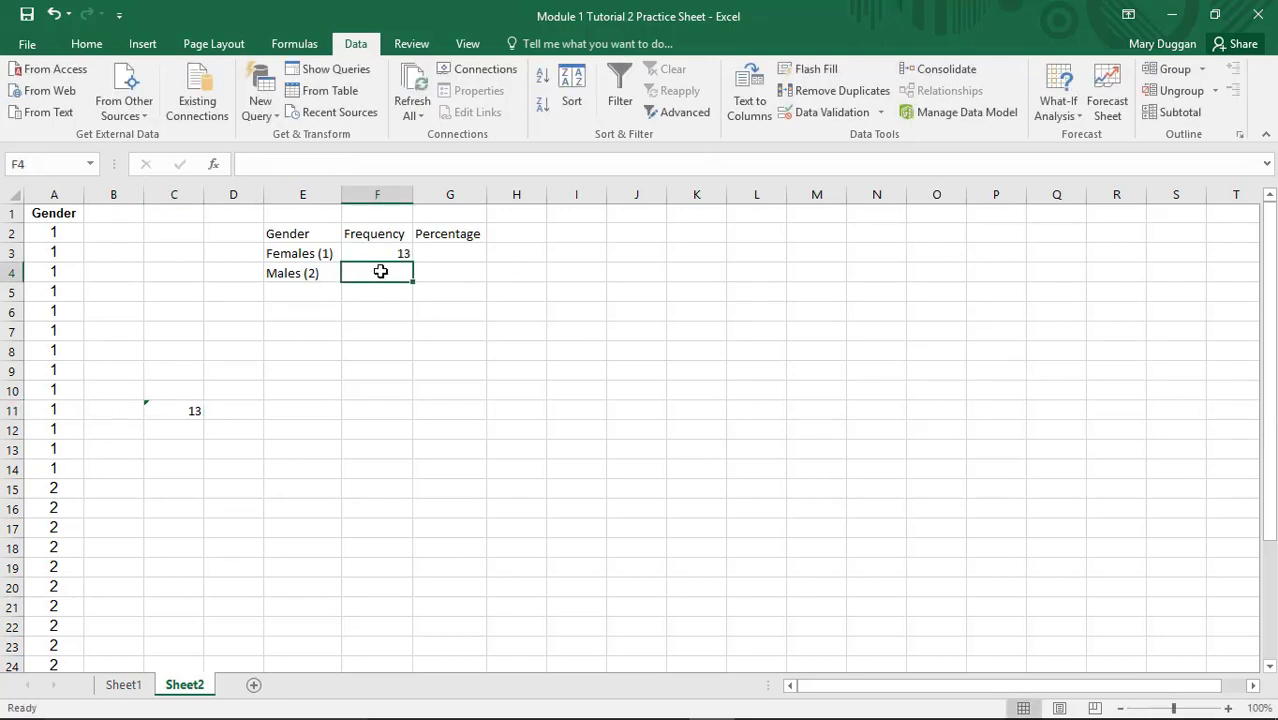
# Count the male entries (value 2) with the COUNT function over A15:A31 in cell C15.
pyautogui.scroll(-1, 168, 442)
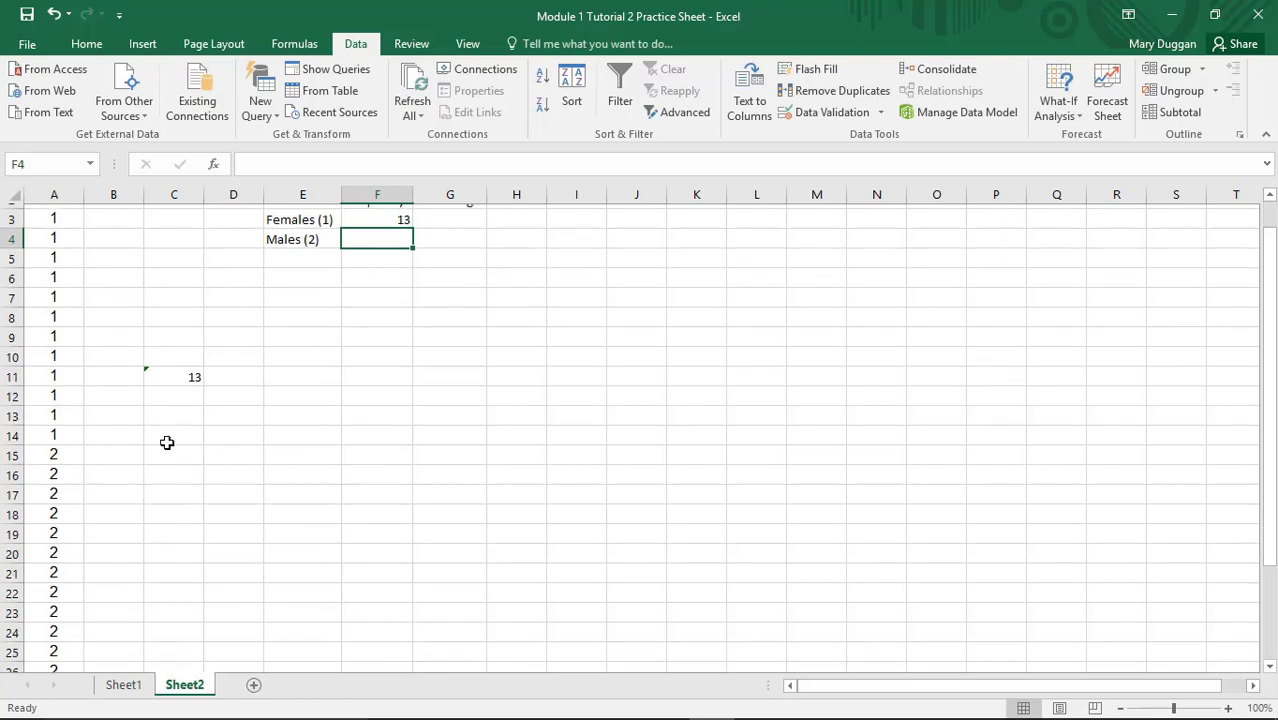
pyautogui.click(189, 429)
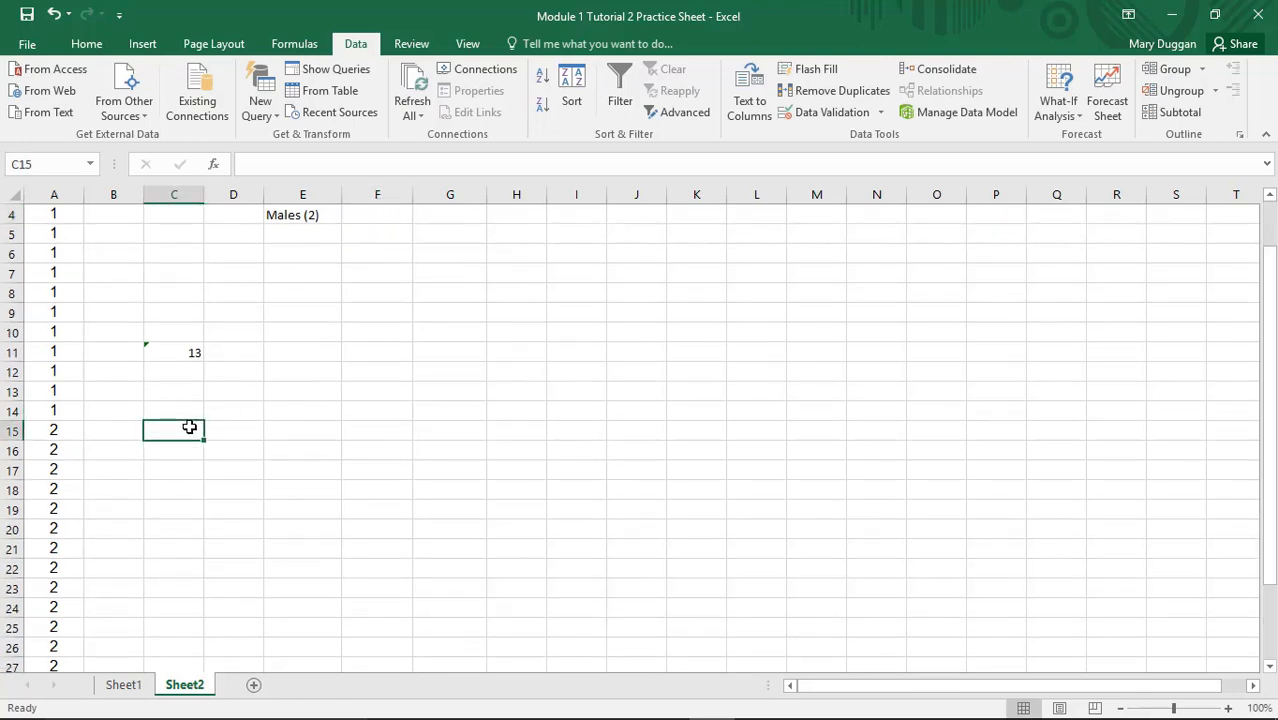
pyautogui.write('=')
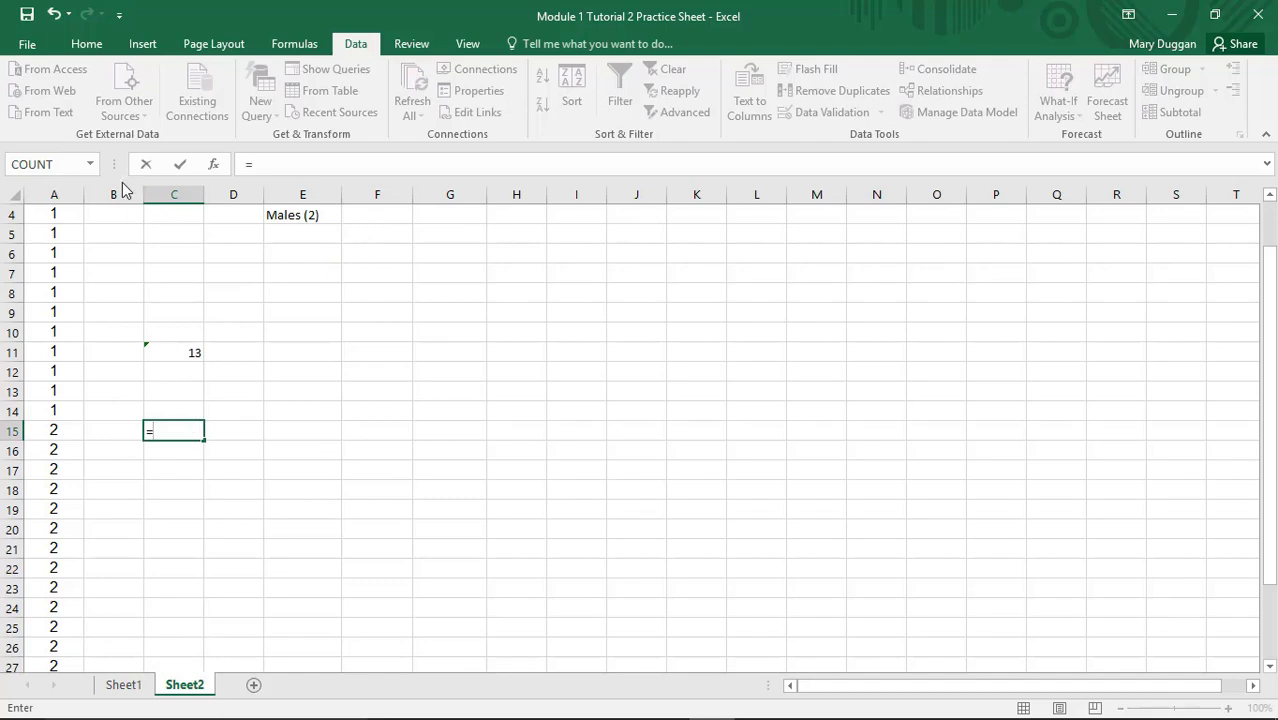
pyautogui.click(38, 168)
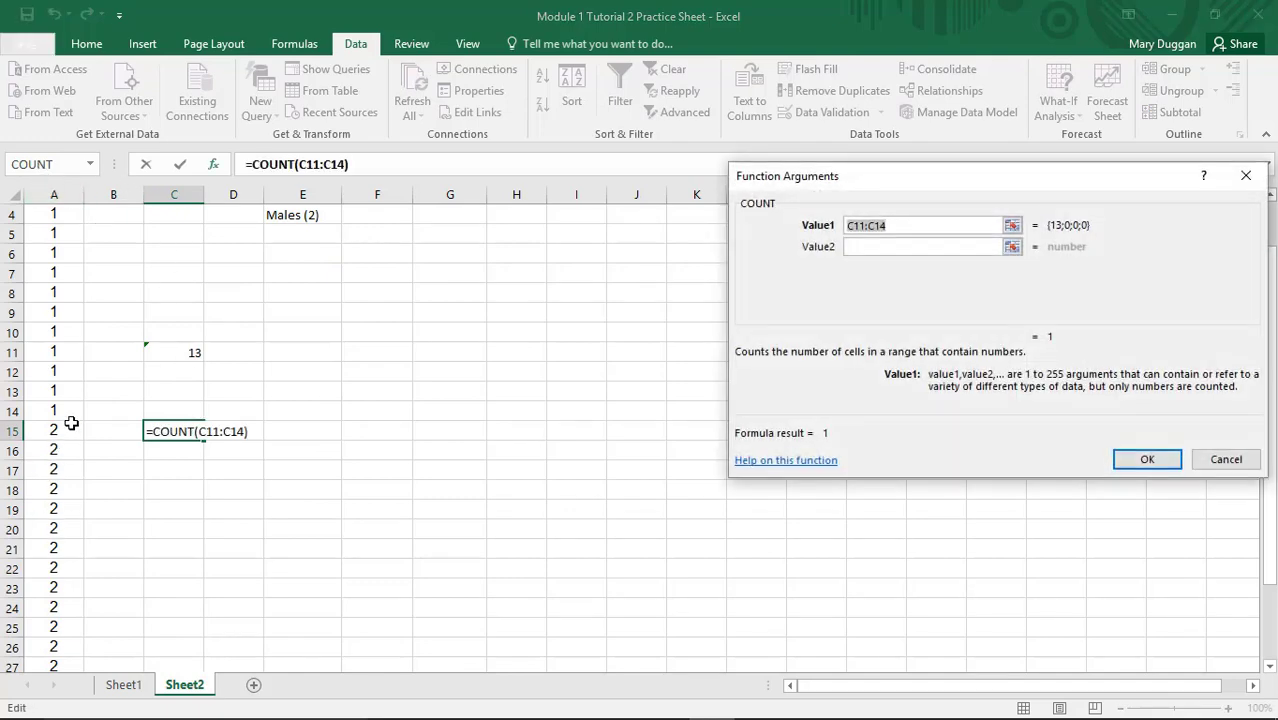
pyautogui.moveTo(68, 430); pyautogui.dragTo(69, 622)
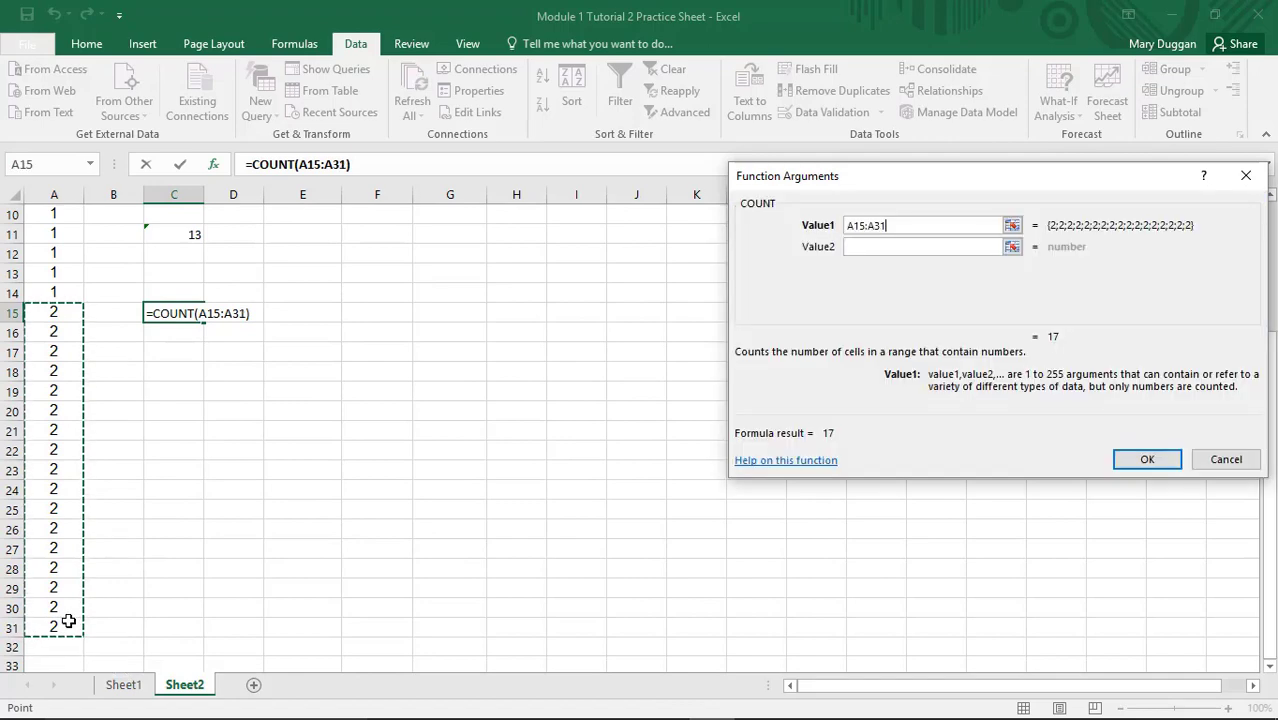
pyautogui.press('Return')
# Enter 17 as the frequency for Males (2) in cell F4.
pyautogui.scroll(3, 252, 548)
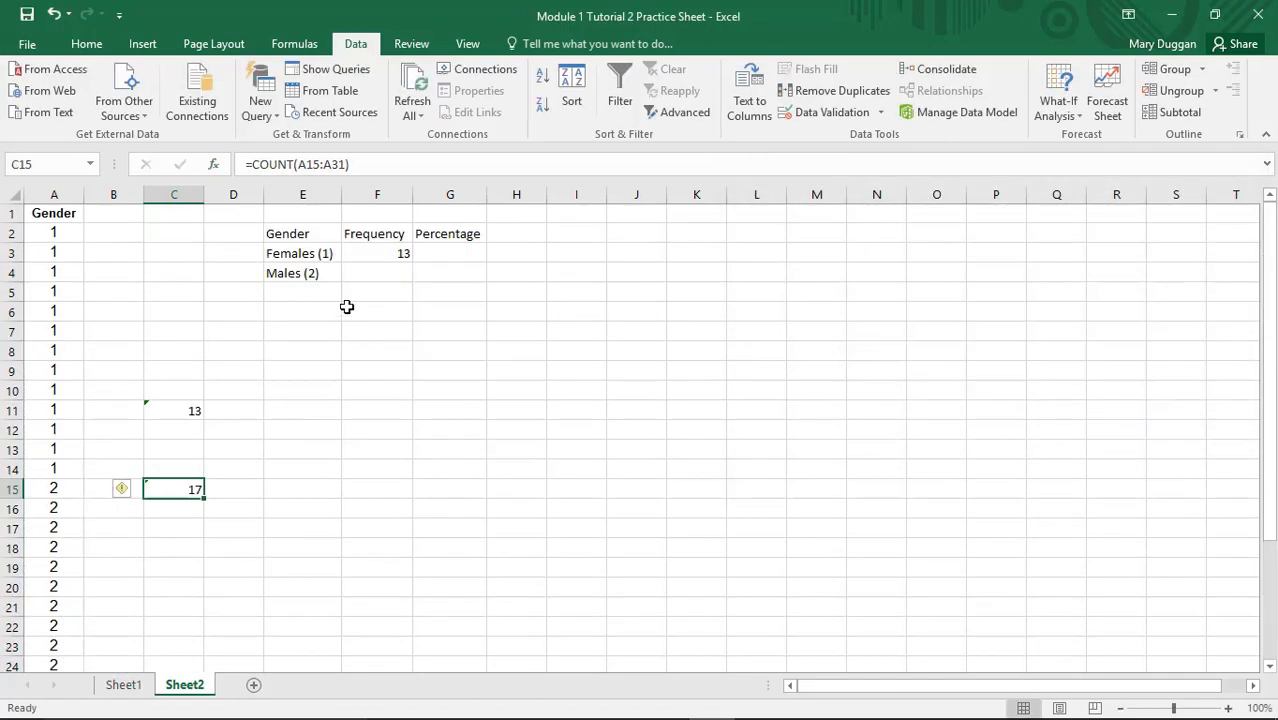
pyautogui.click(401, 272)
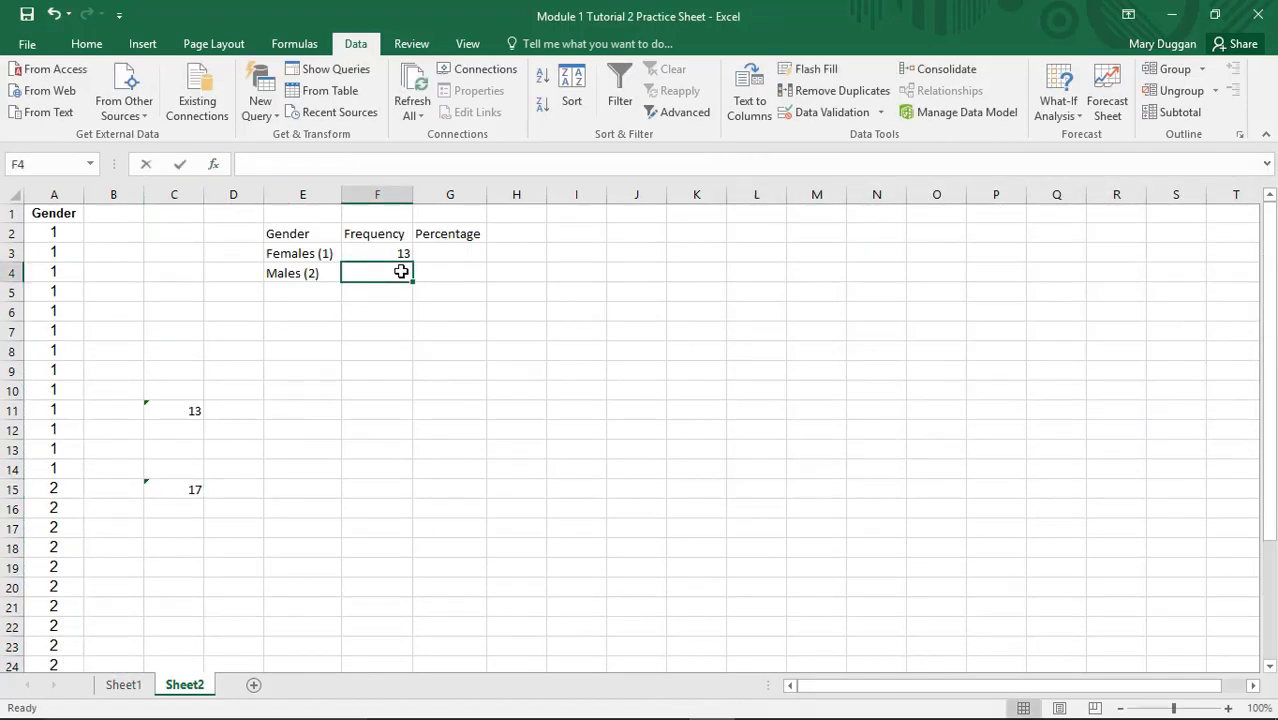
pyautogui.write('17')
pyautogui.click(447, 329)
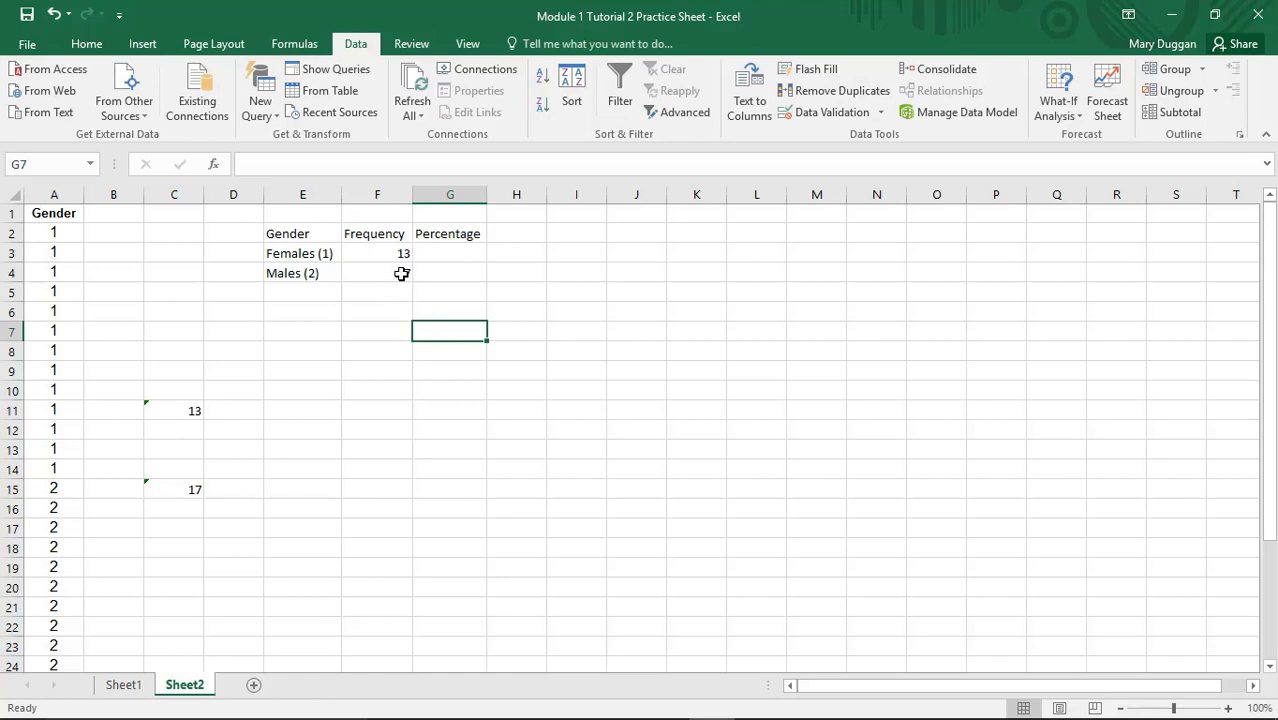
# Calculate the females' share in cell G3 with the formula =F3/30.
pyautogui.click(459, 256)
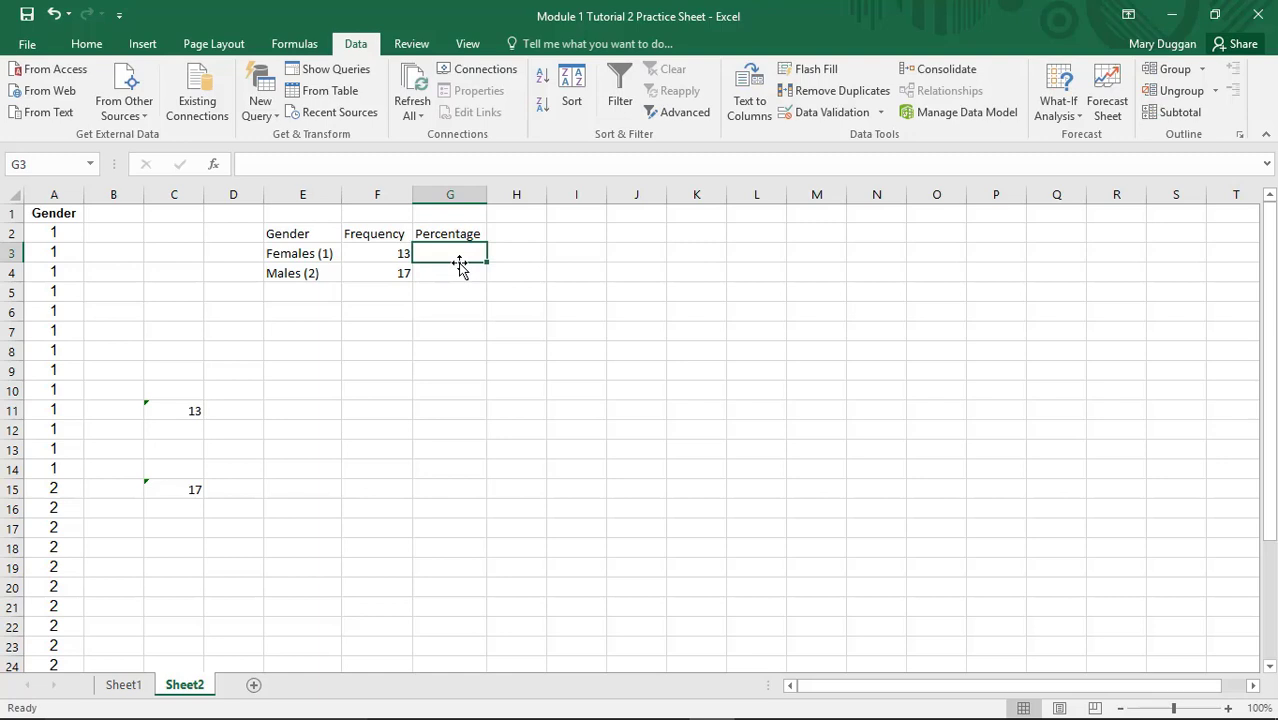
pyautogui.write('=')
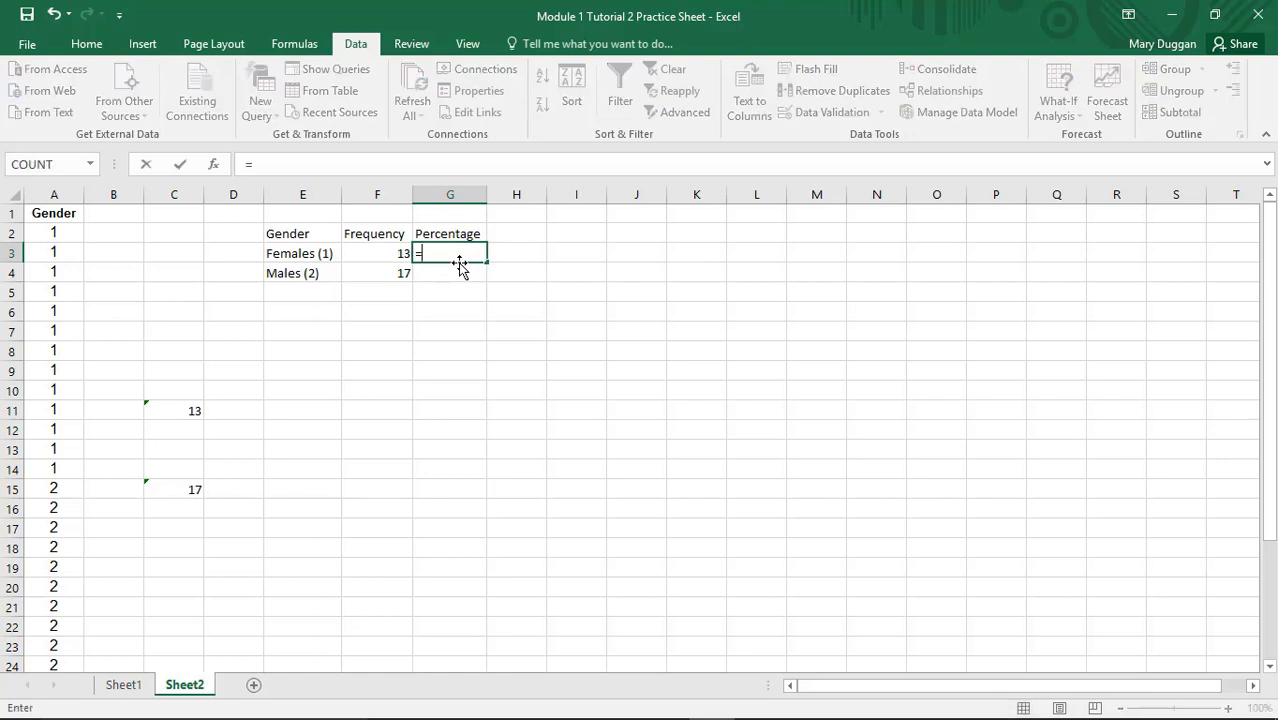
pyautogui.click(399, 252)
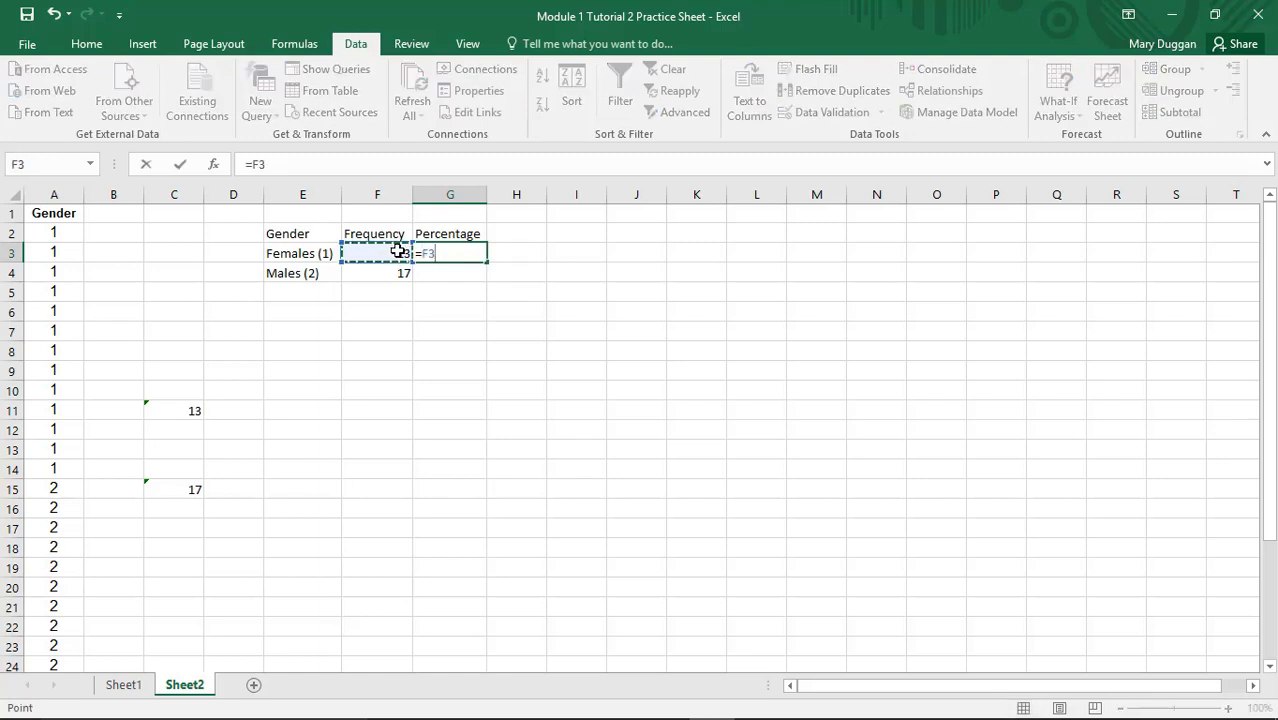
pyautogui.write('/30')
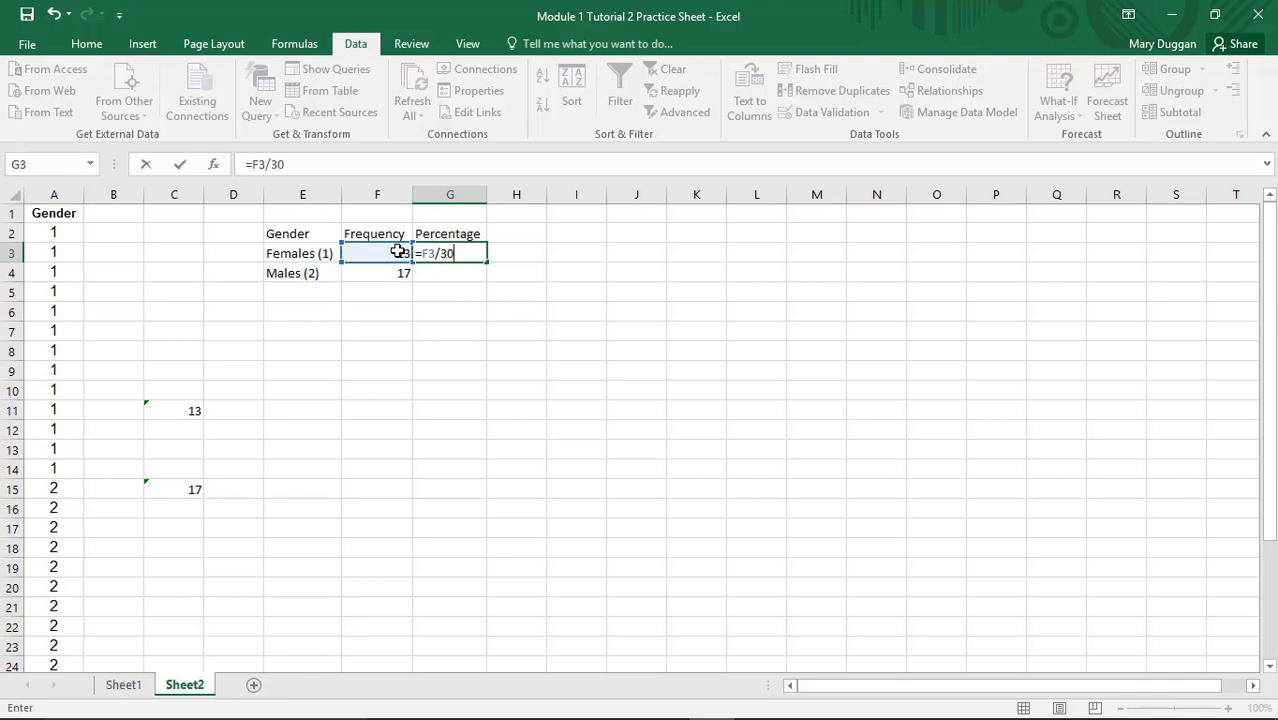
pyautogui.press('Return')
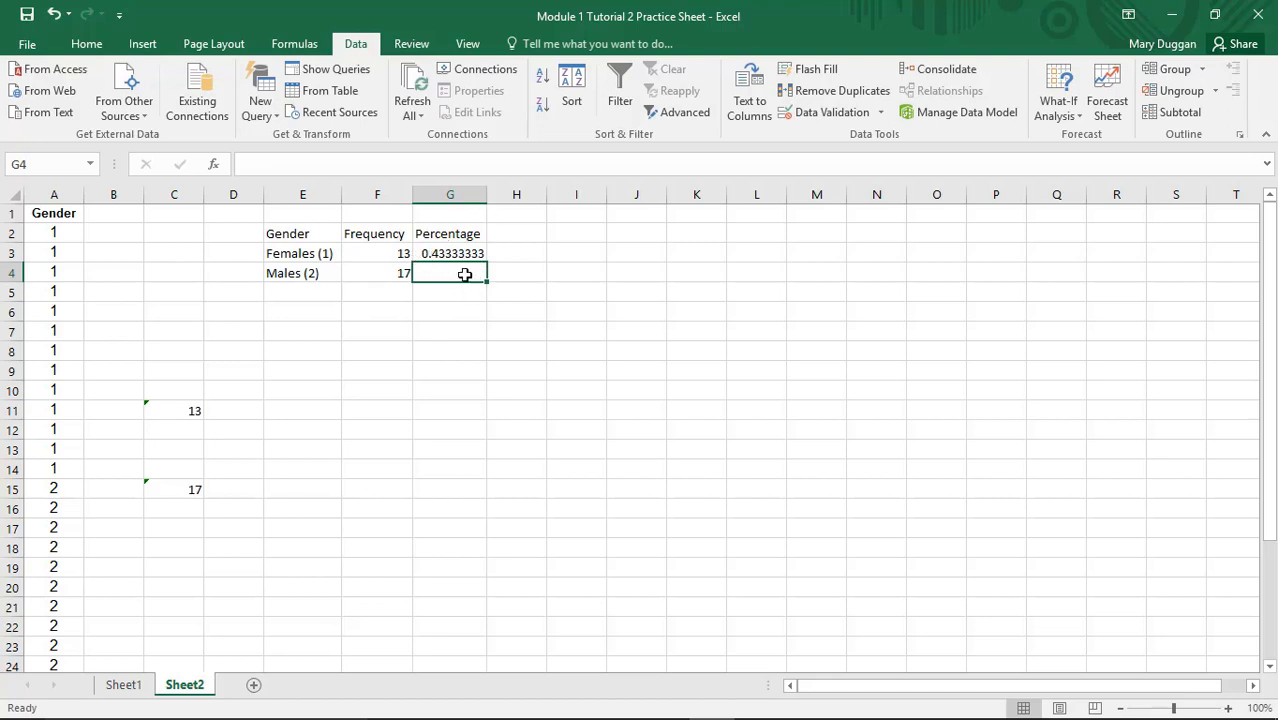
# Calculate the males' share in cell G4 with the formula =F4/30.
pyautogui.write('=')
pyautogui.click(384, 274)
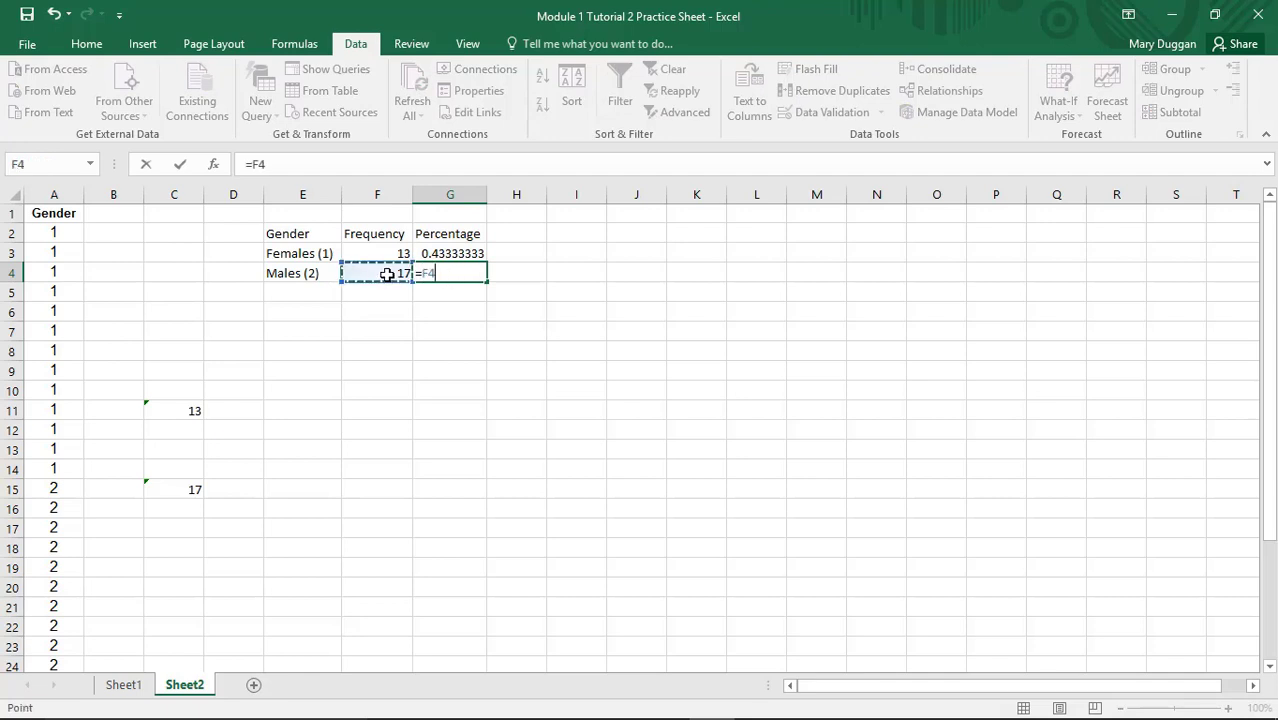
pyautogui.write('/30')
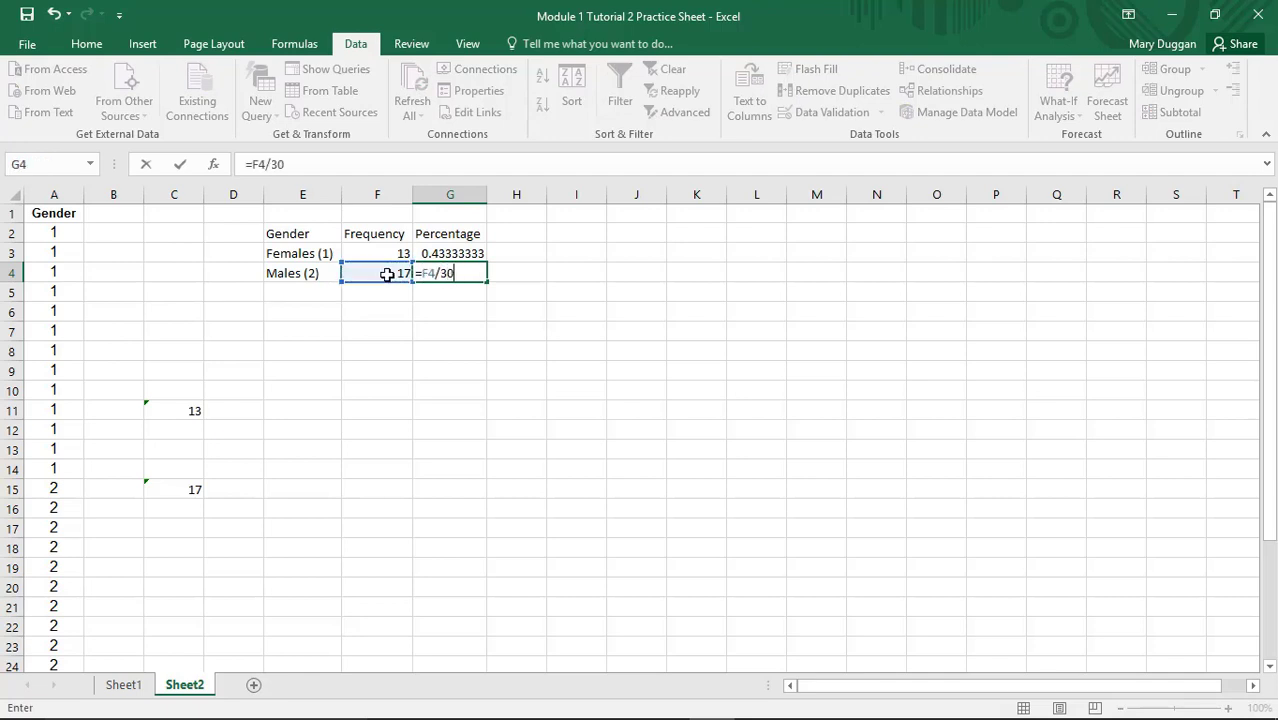
pyautogui.press('Return')
# Format the percentage cells G3:G4 as Number with 2 decimal places.
pyautogui.click(462, 260)
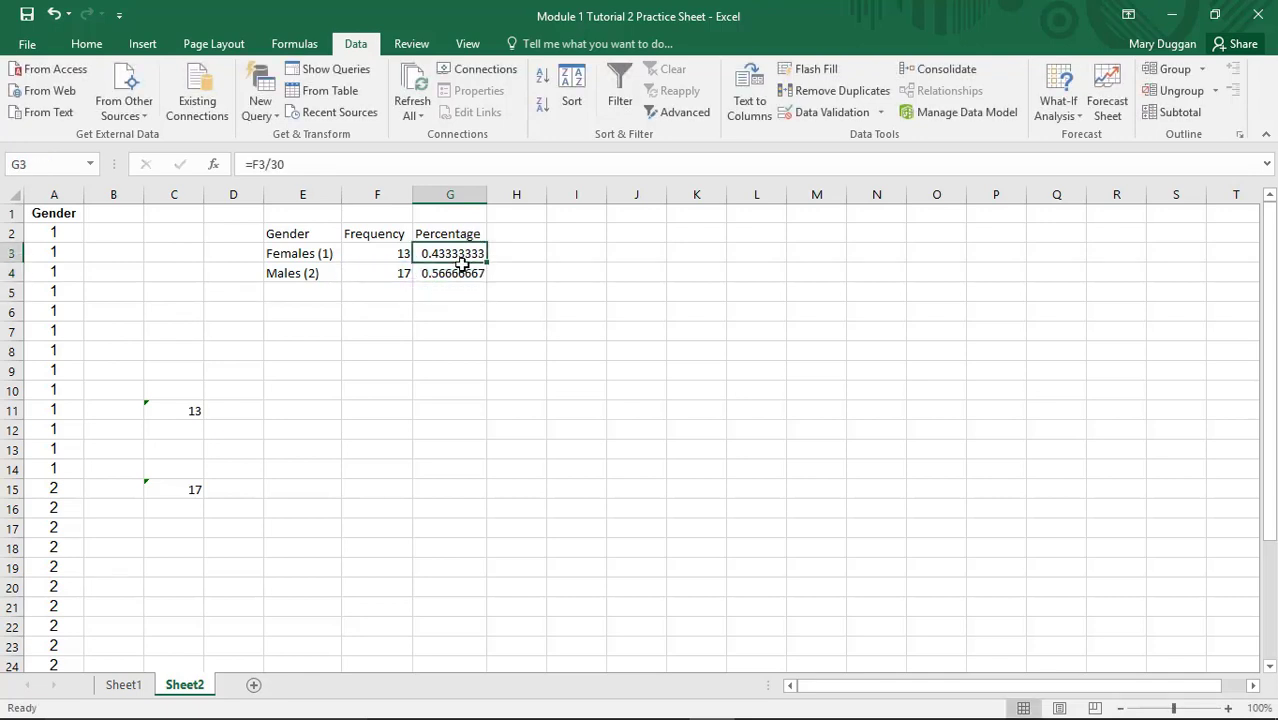
pyautogui.moveTo(462, 260); pyautogui.dragTo(464, 273)
pyautogui.rightClick(464, 273)
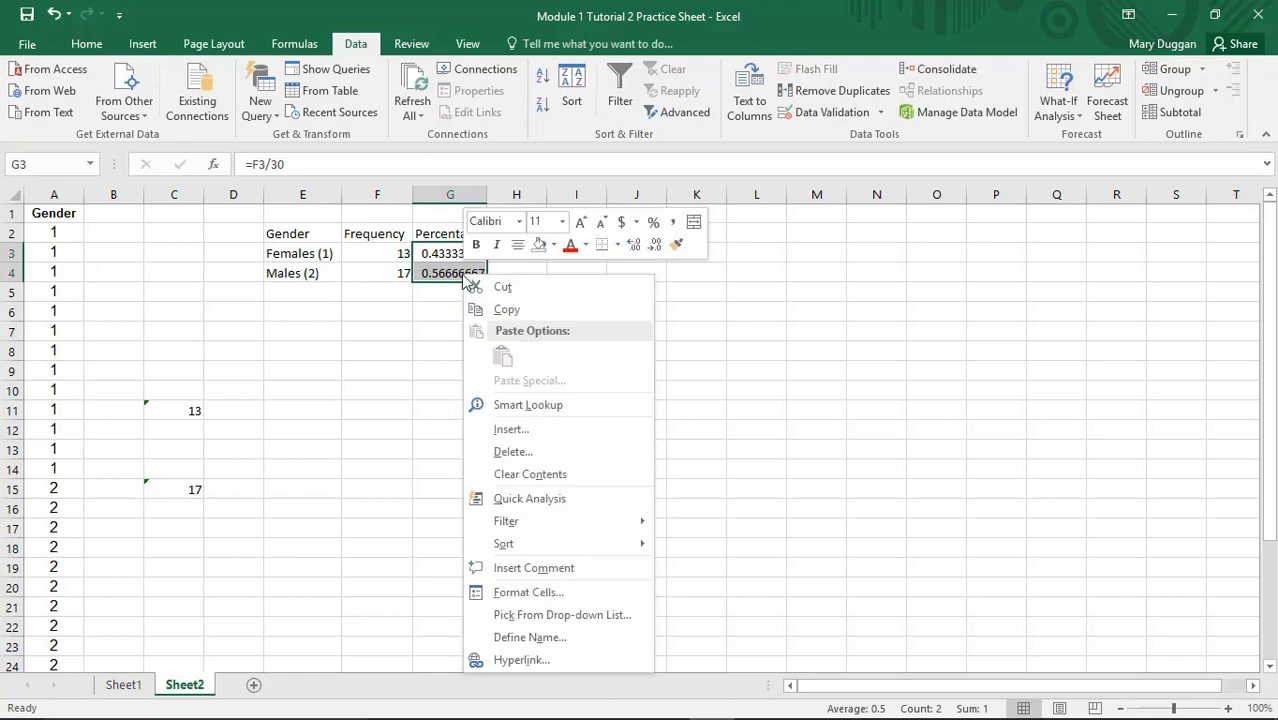
pyautogui.click(530, 593)
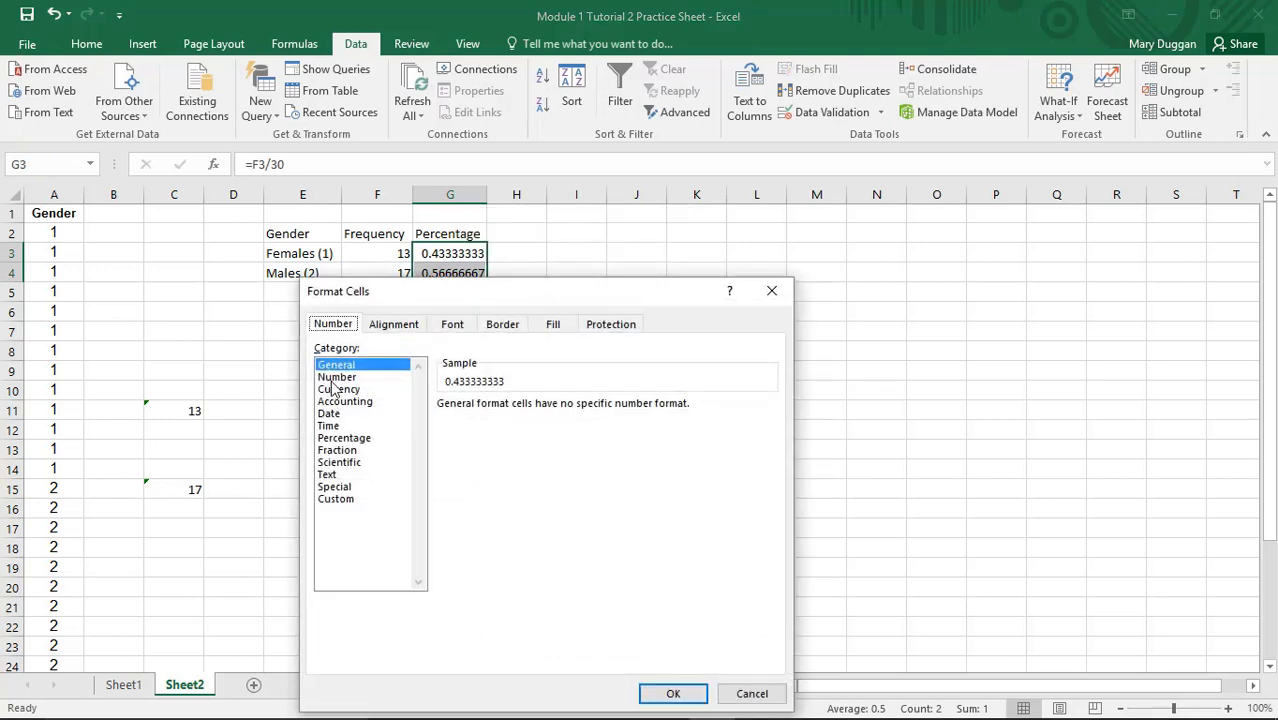
pyautogui.click(336, 378)
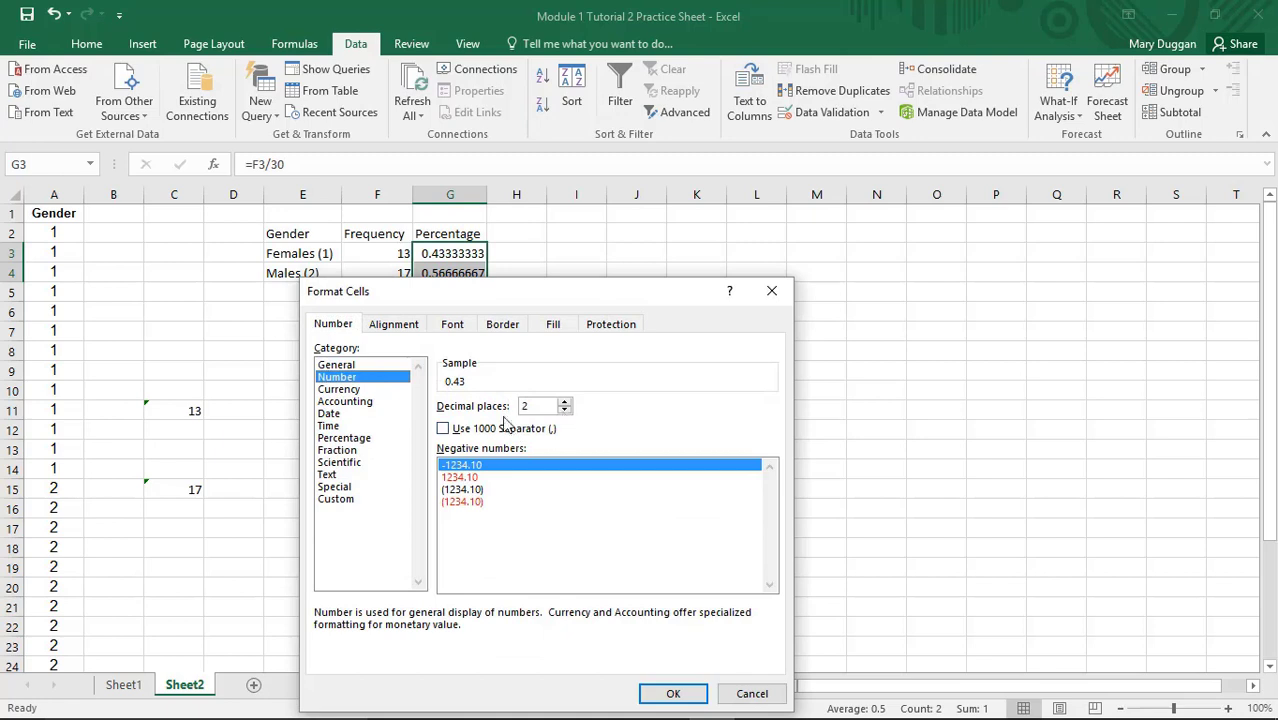
pyautogui.click(673, 693)
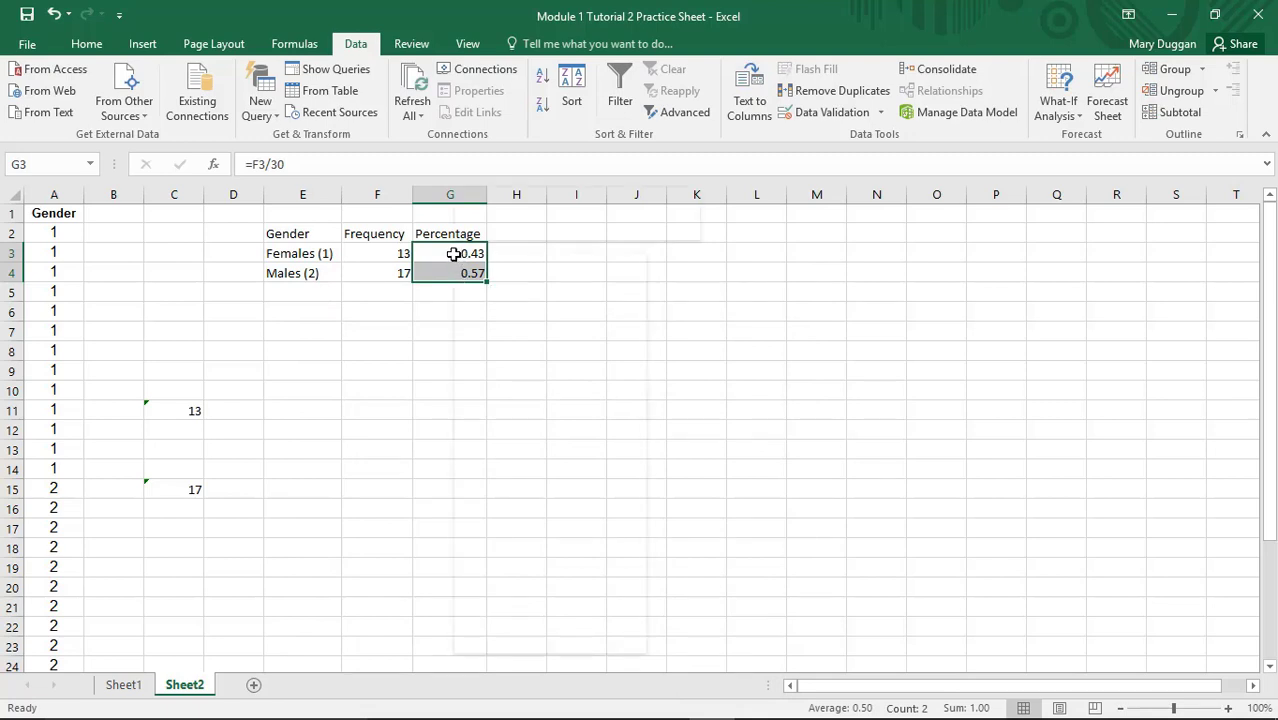
# Format cells G3:G4 as Percentage with 0 decimal places.
pyautogui.rightClick(455, 258)
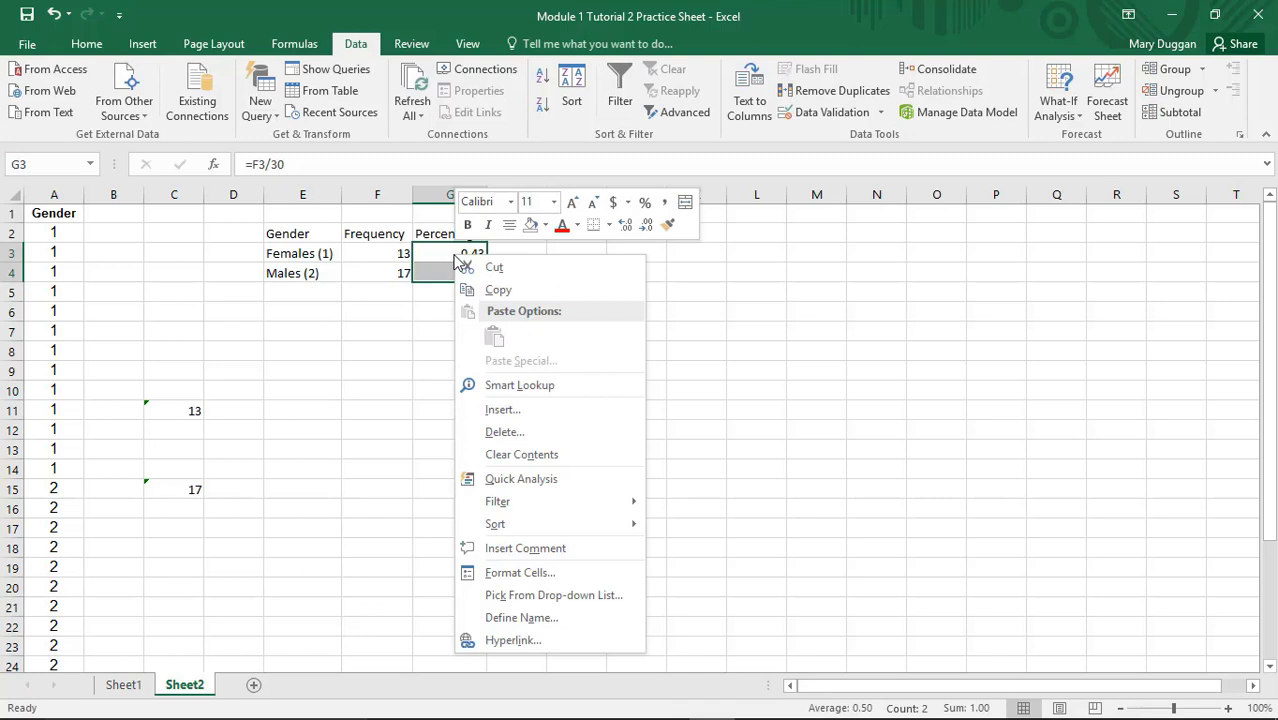
pyautogui.click(515, 573)
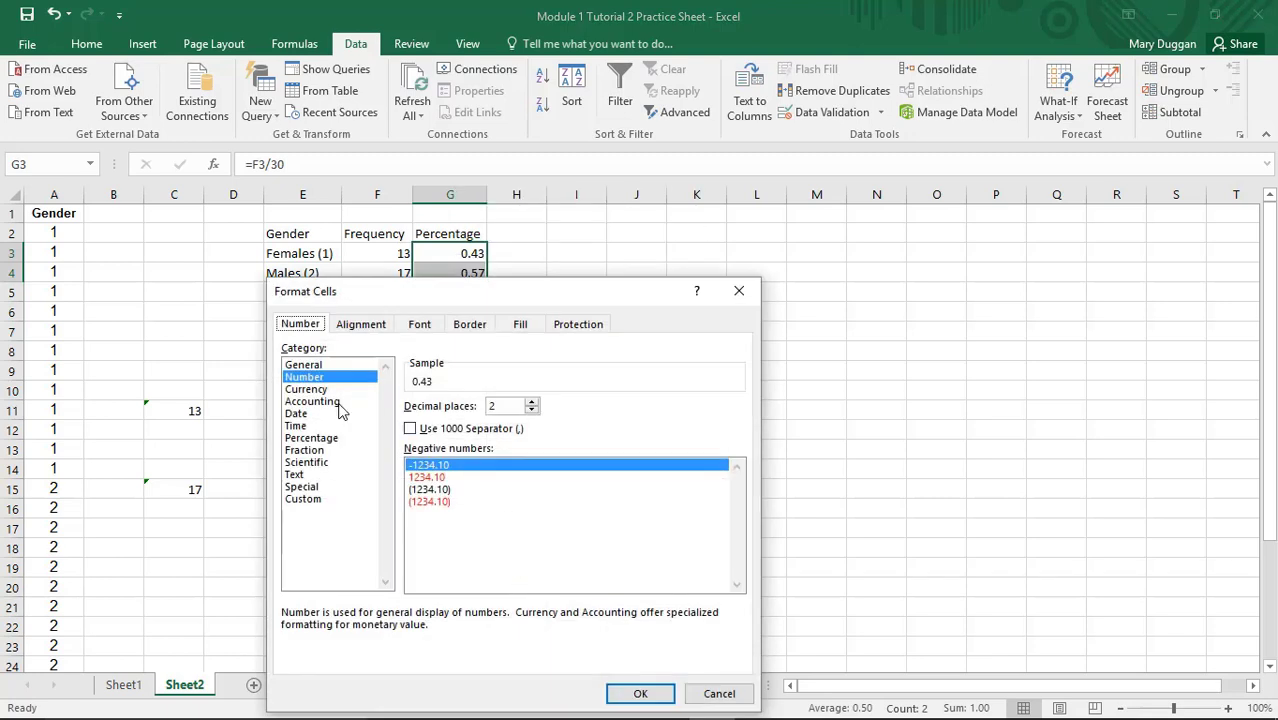
pyautogui.click(334, 440)
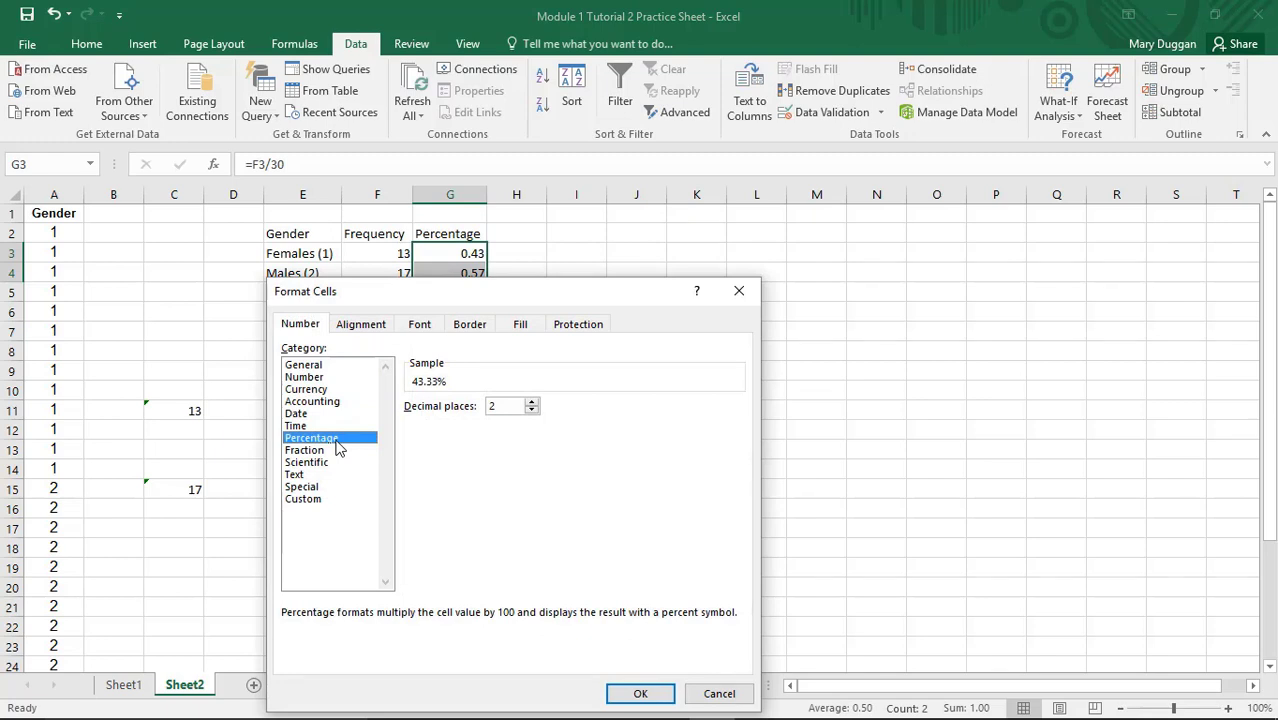
pyautogui.click(532, 404)
pyautogui.click(532, 404)
pyautogui.click(532, 411)
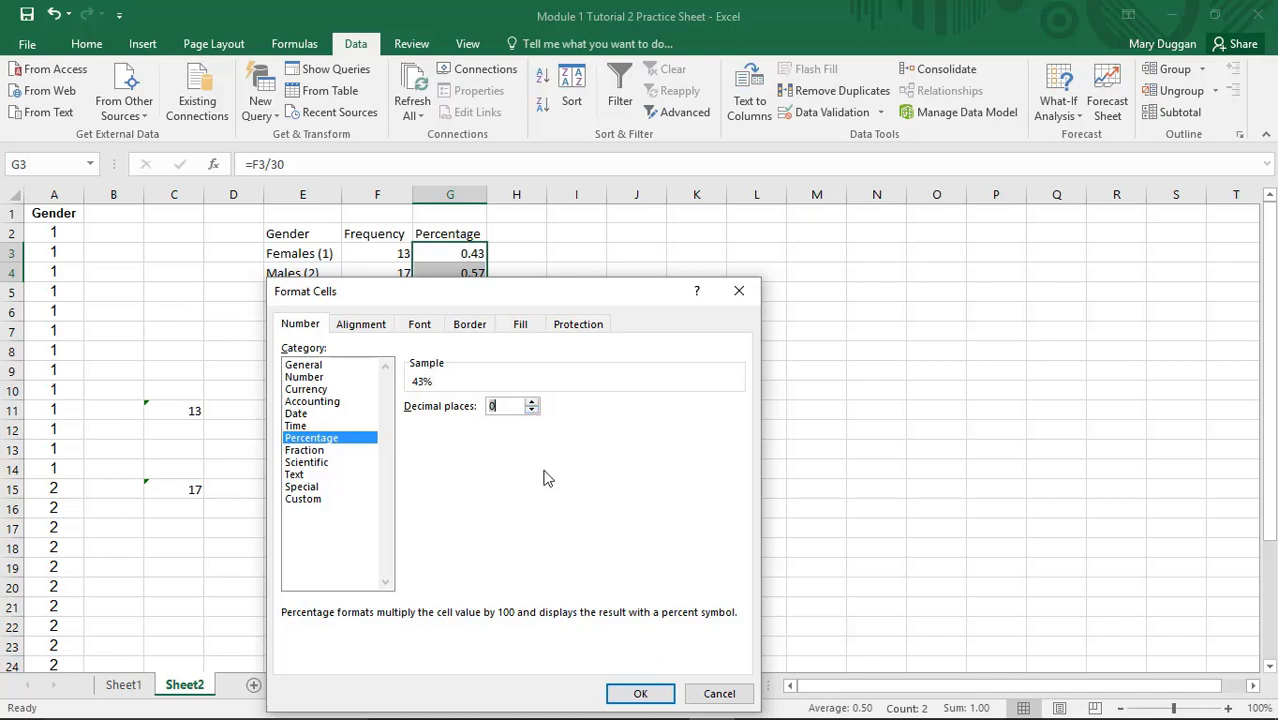
pyautogui.click(642, 695)
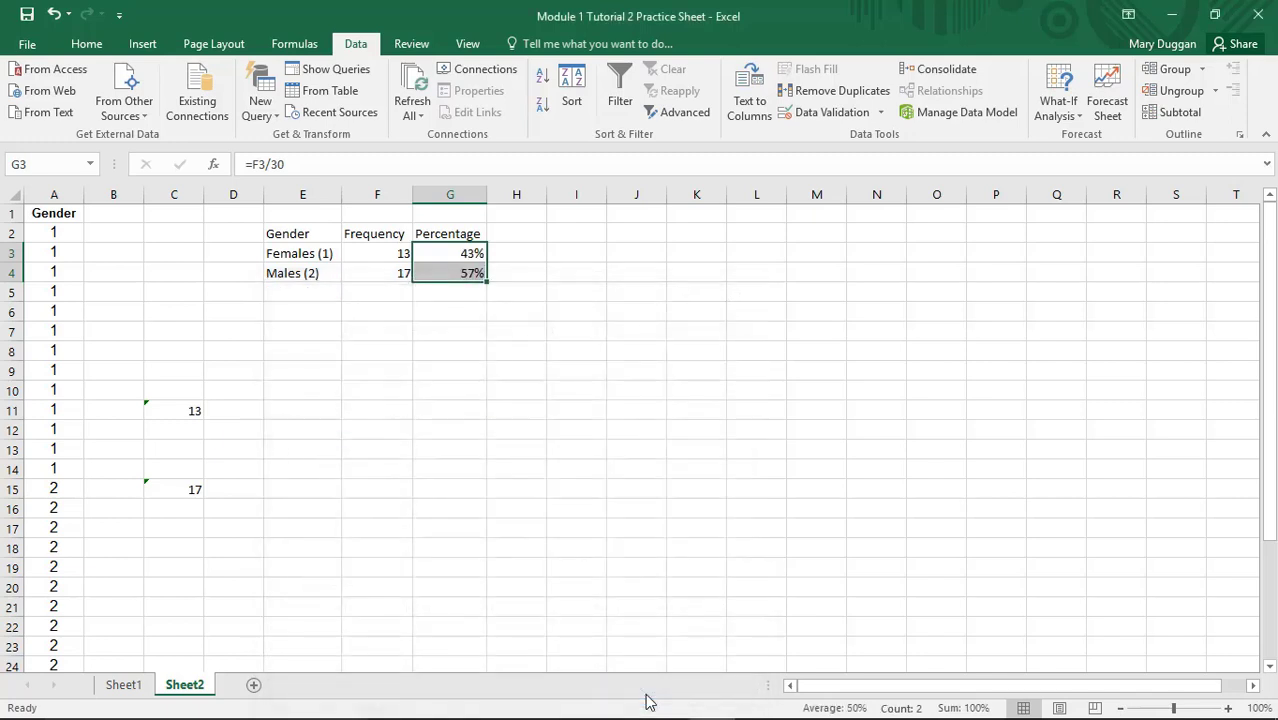
pyautogui.click(537, 291)
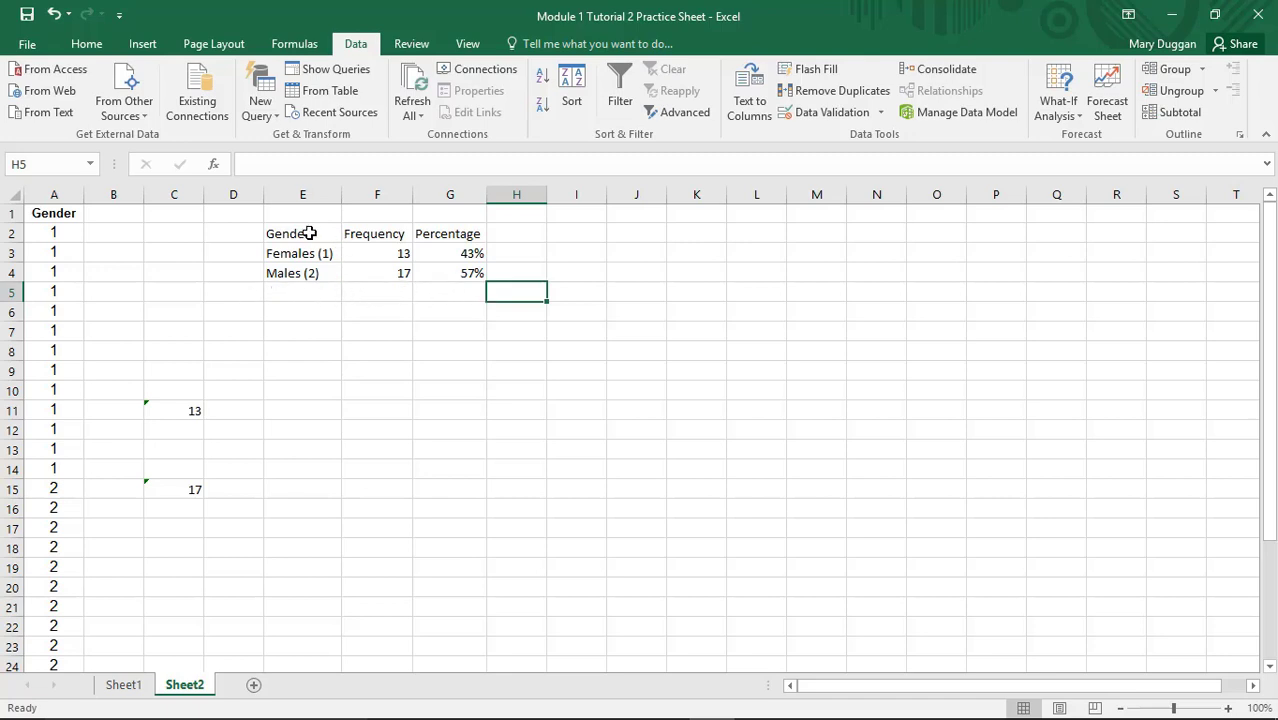
# Copy the gender table in cells E2:G4 and paste it into the blank Word document.
pyautogui.moveTo(309, 233); pyautogui.dragTo(450, 265)
pyautogui.rightClick(450, 266)
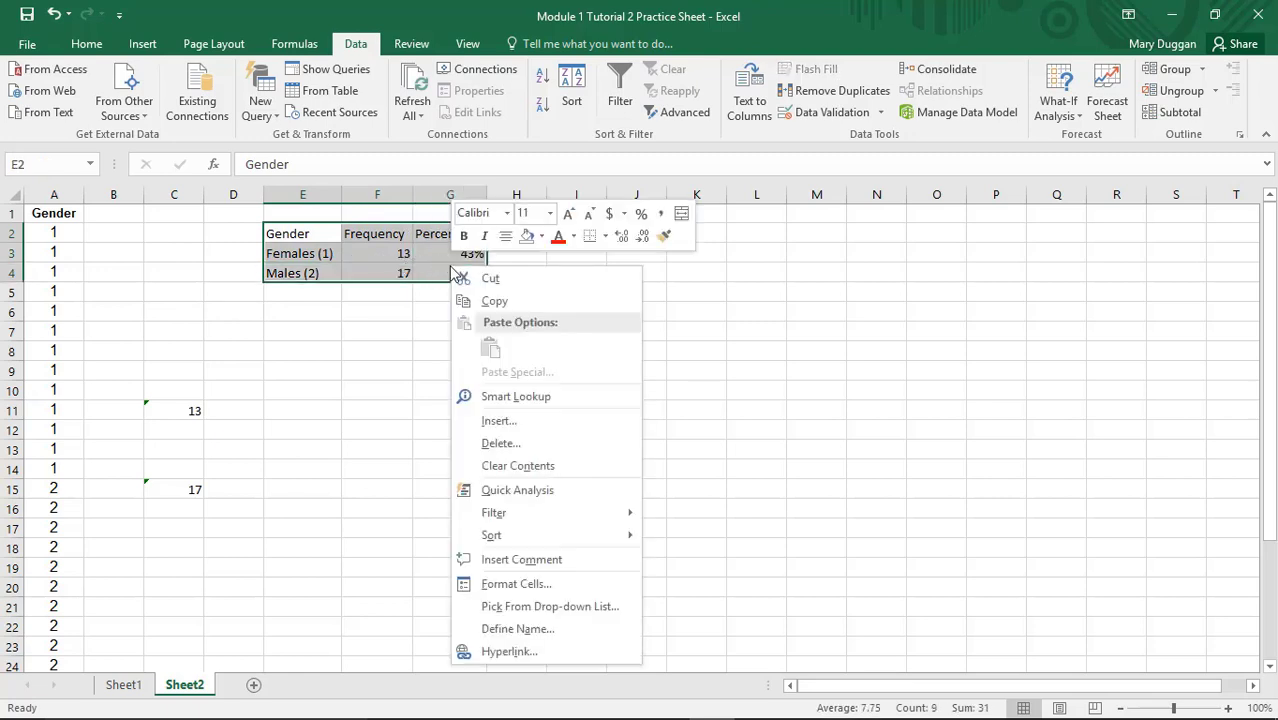
pyautogui.click(497, 301)
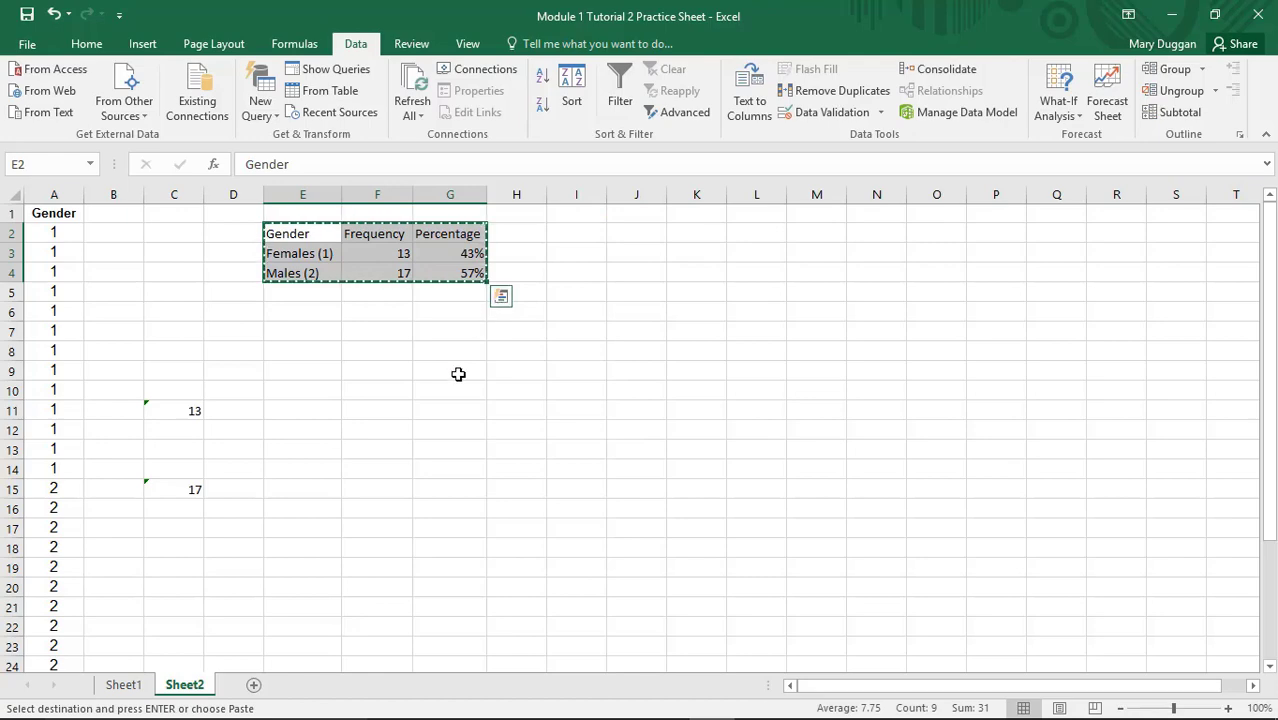
pyautogui.click(528, 701)
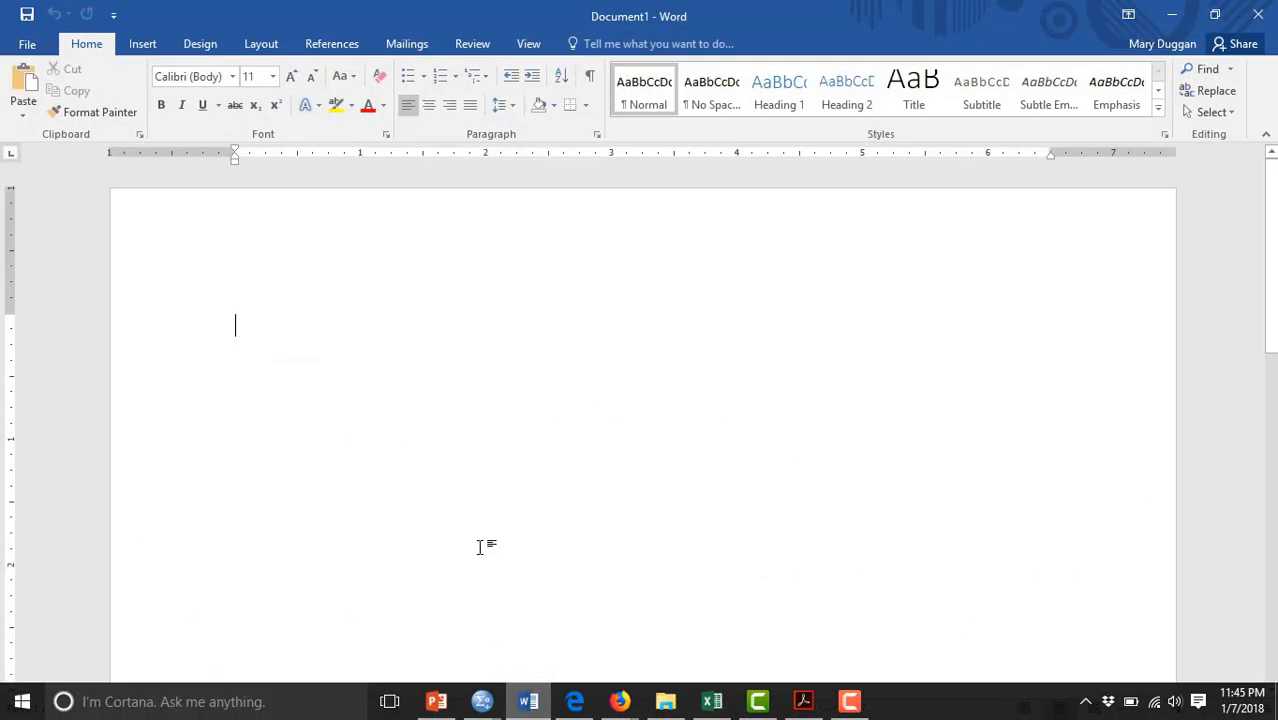
pyautogui.rightClick(315, 335)
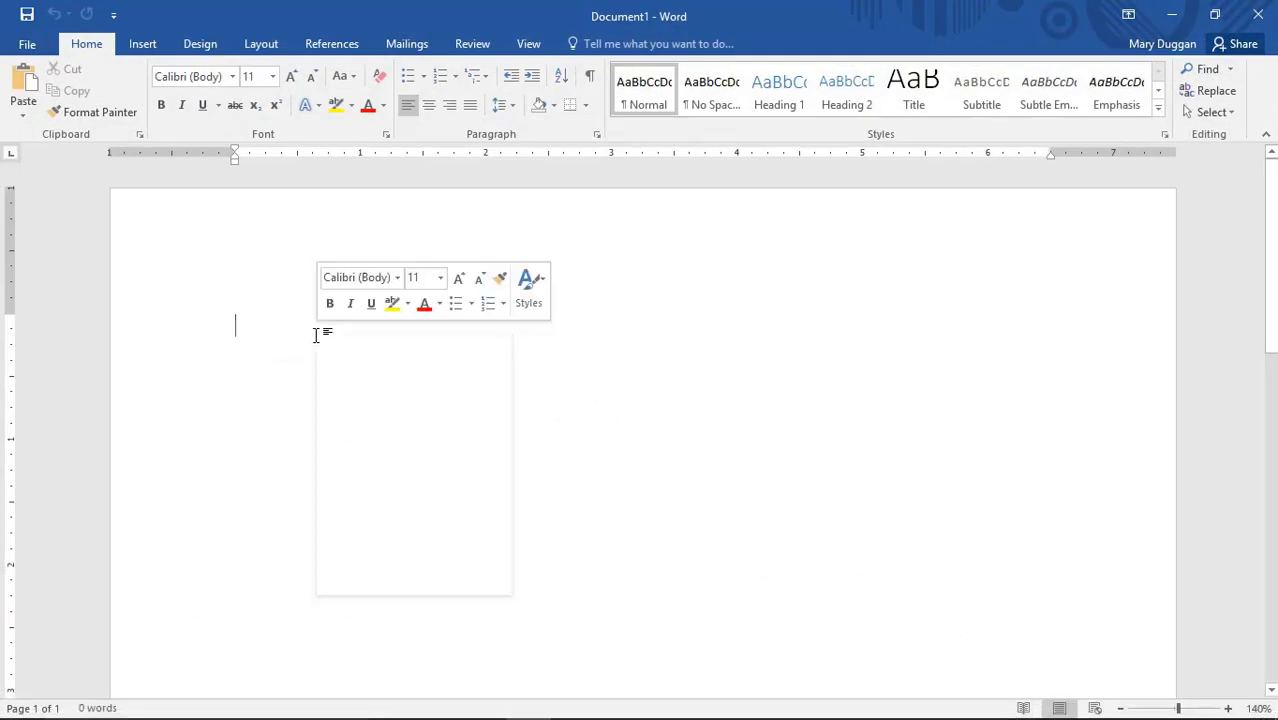
pyautogui.click(679, 376)
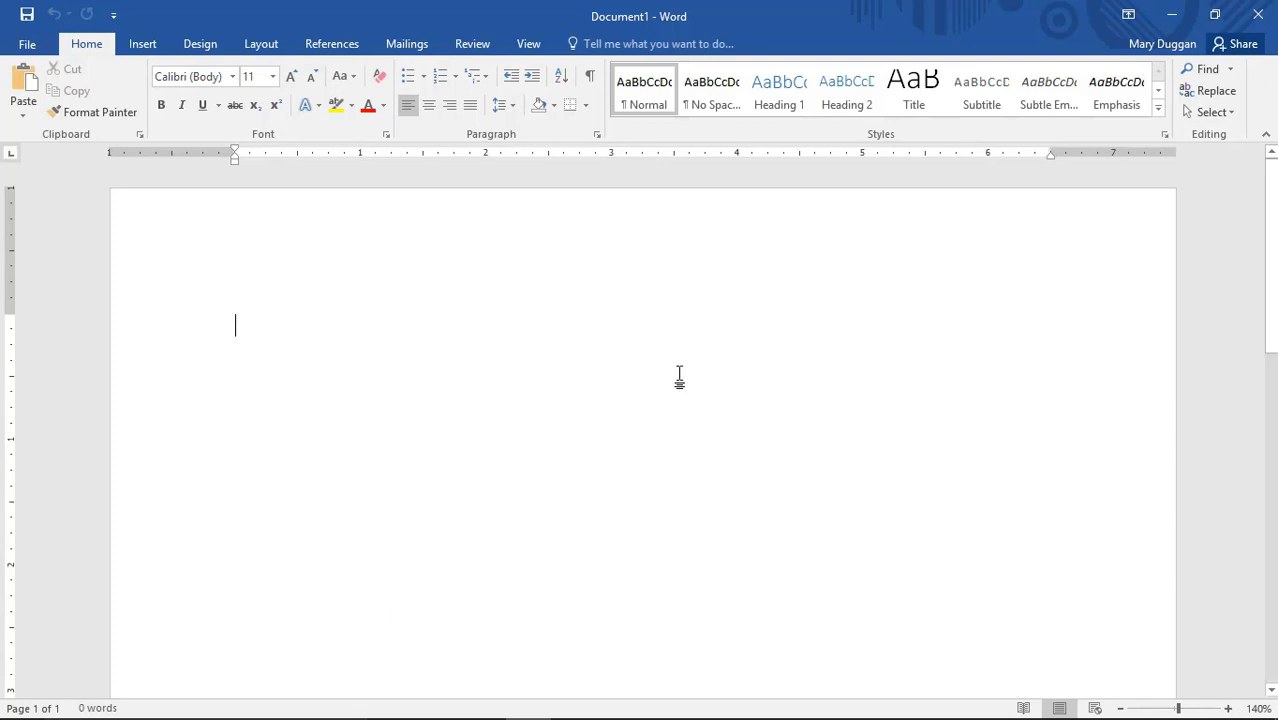
pyautogui.hotkey('ctrl', 'v')
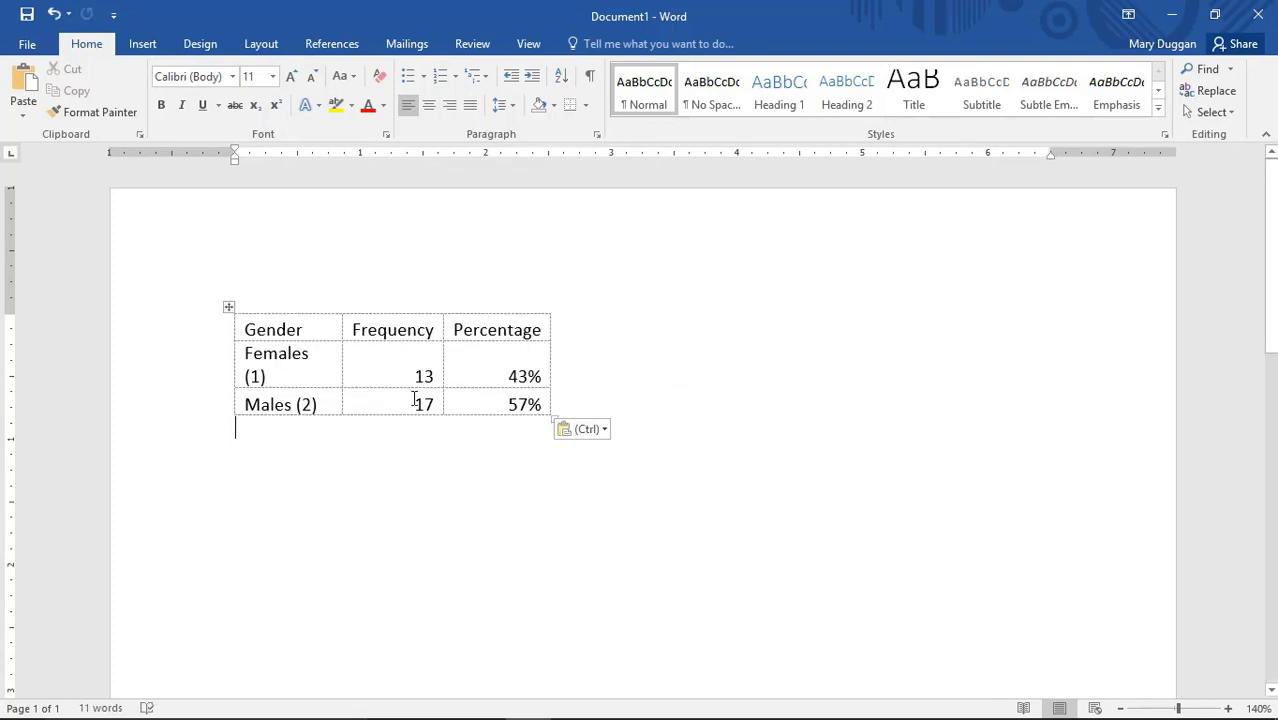
# Widen the Gender column of the pasted table so that "Females (1)" fits on one line.
pyautogui.moveTo(342, 327); pyautogui.dragTo(352, 327)
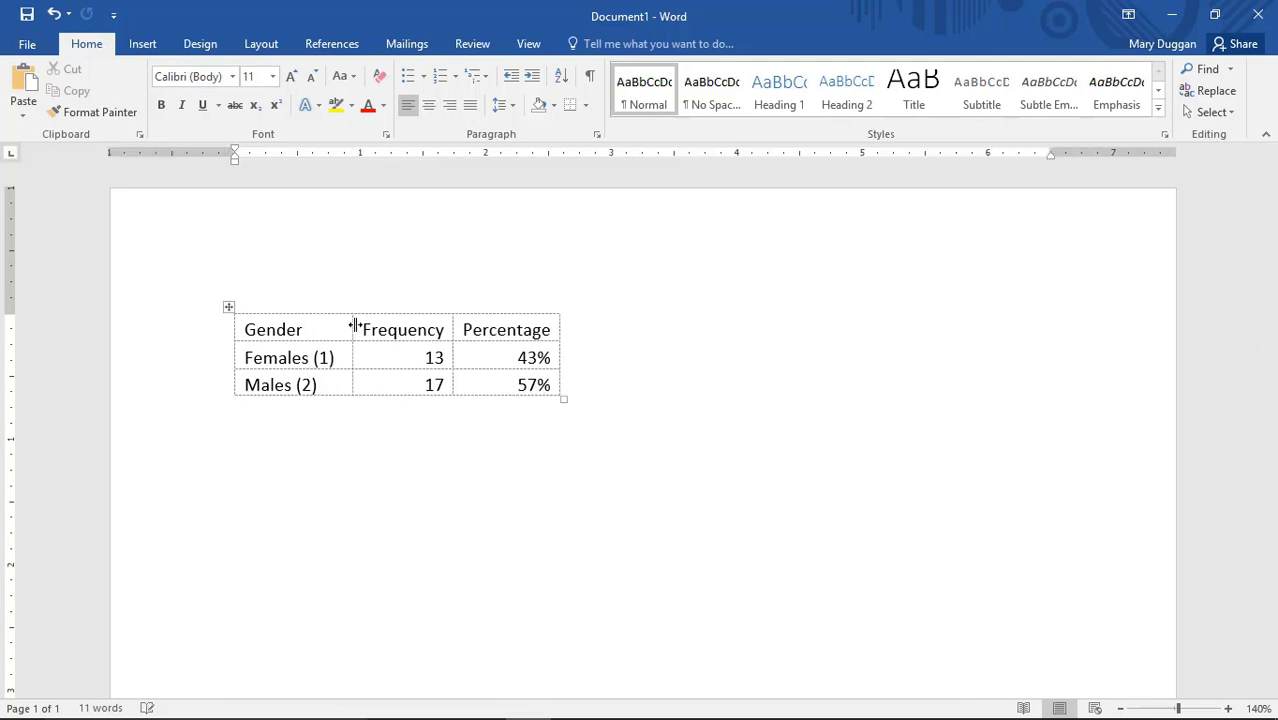
pyautogui.rightClick(418, 487)
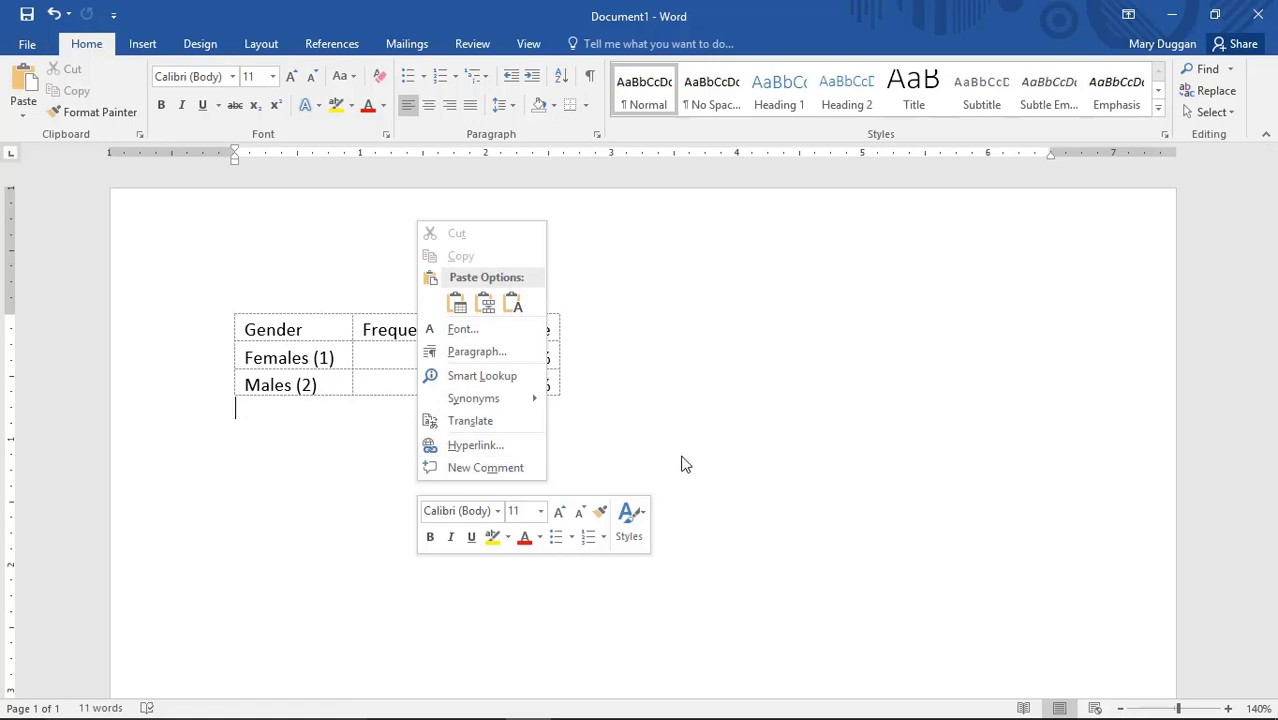
pyautogui.press('Escape')
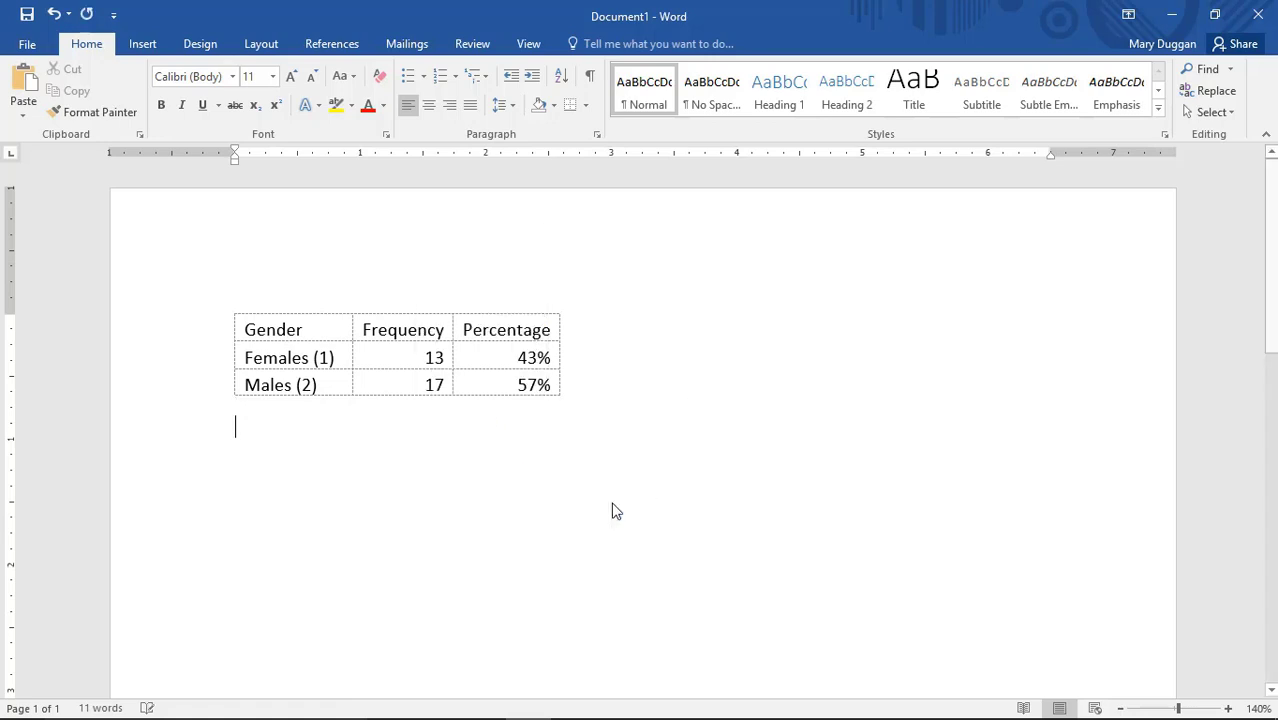
# Try pasting the gender data as text only below the table, and delete that text copy.
pyautogui.rightClick(338, 450)
pyautogui.click(377, 534)
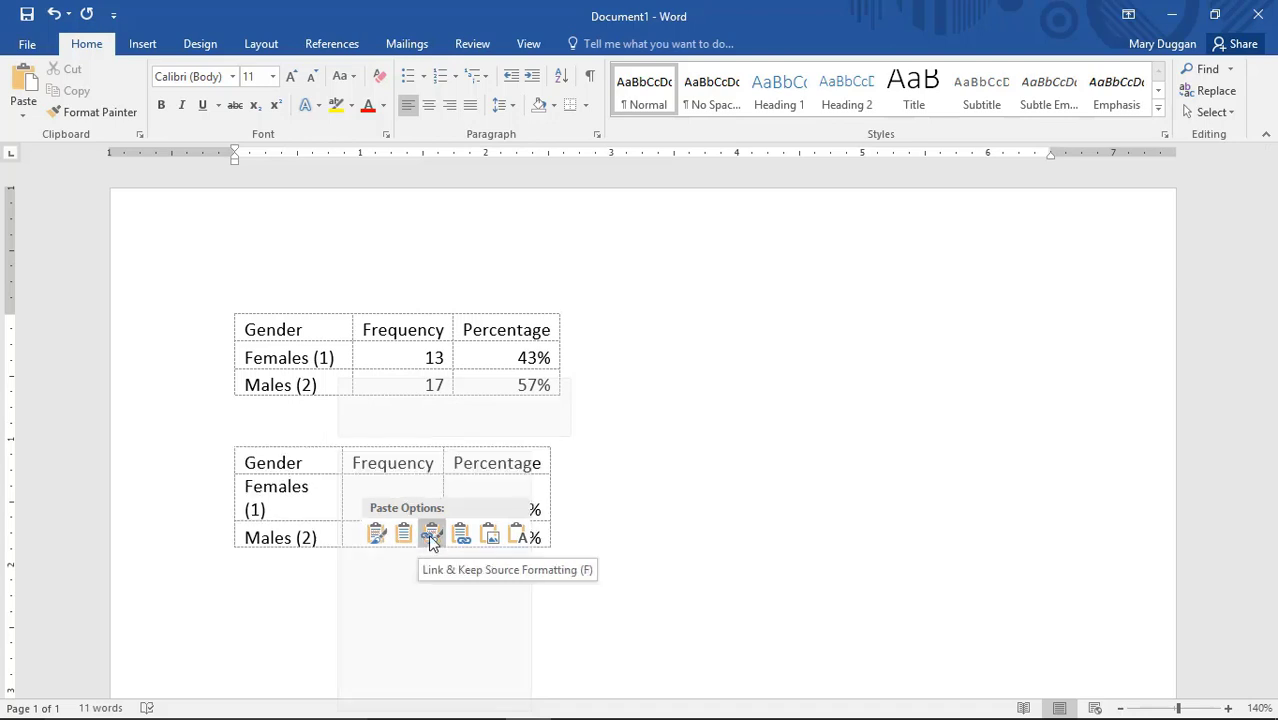
pyautogui.click(516, 535)
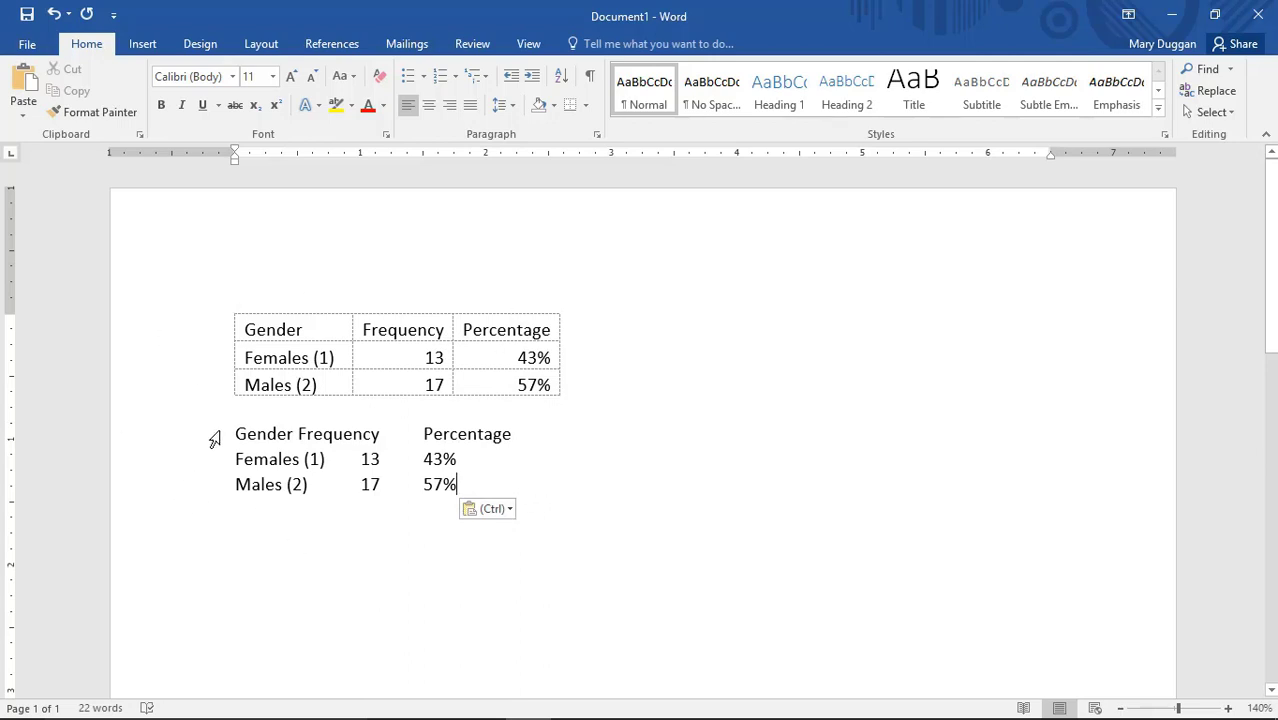
pyautogui.moveTo(234, 433); pyautogui.dragTo(546, 527)
pyautogui.press('Delete')
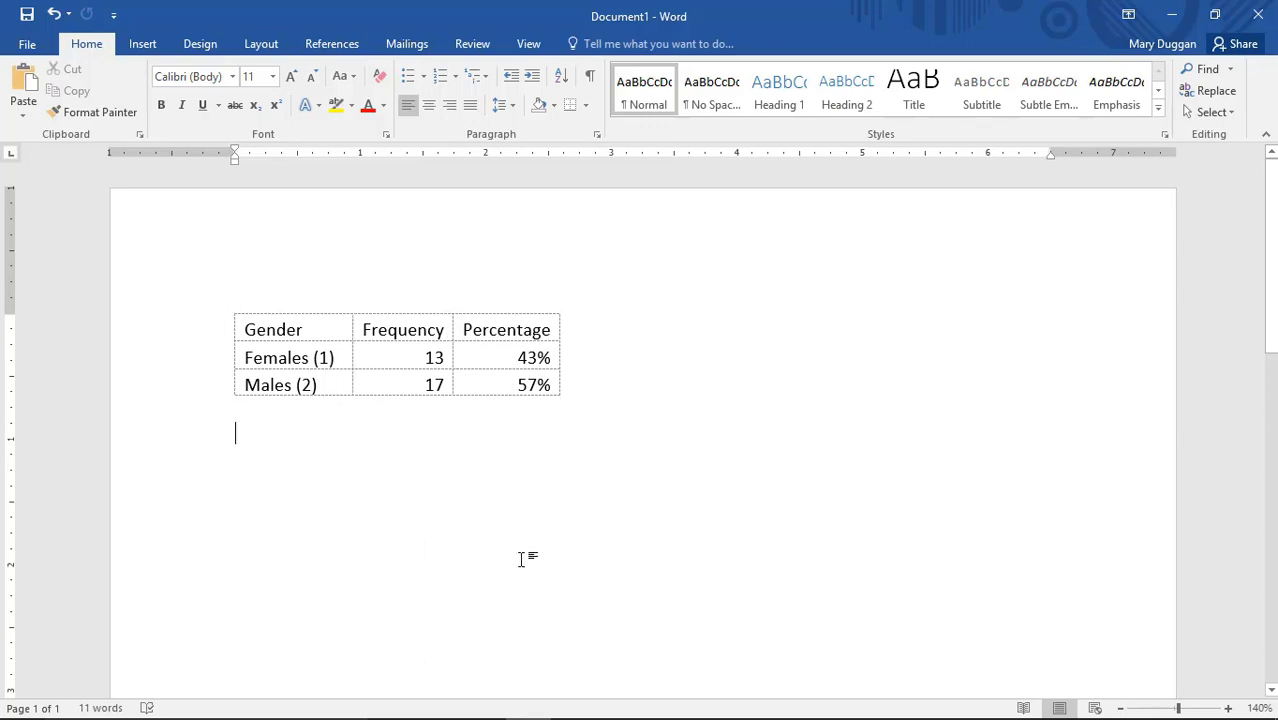
# Switch back to Excel and copy the Test score column from Sheet1 into column A of a new worksheet.
pyautogui.click(1171, 15)
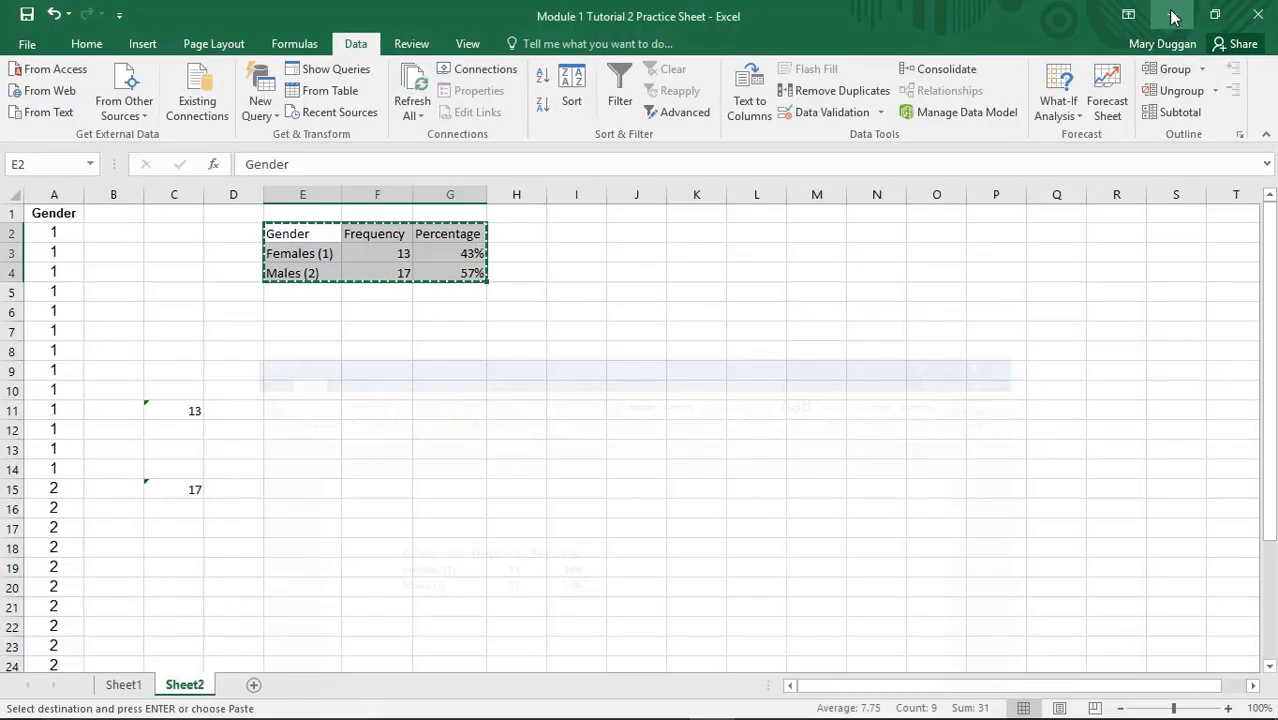
pyautogui.click(343, 551)
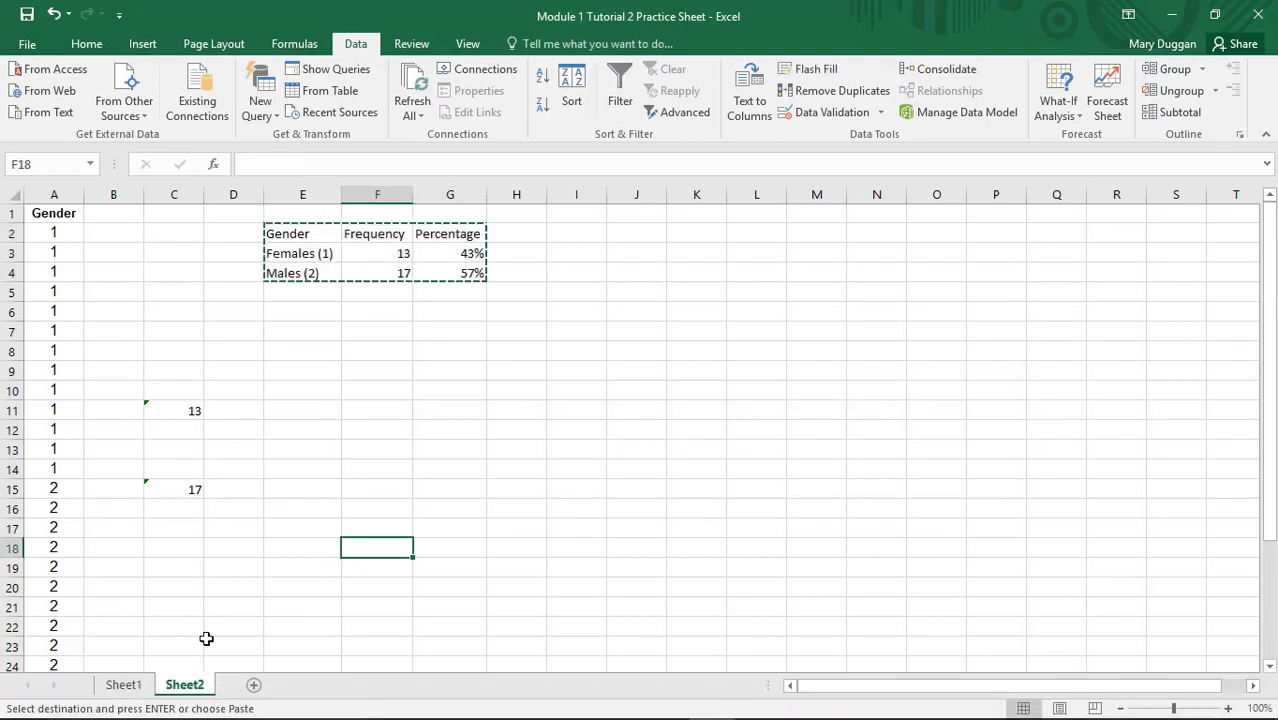
pyautogui.click(123, 686)
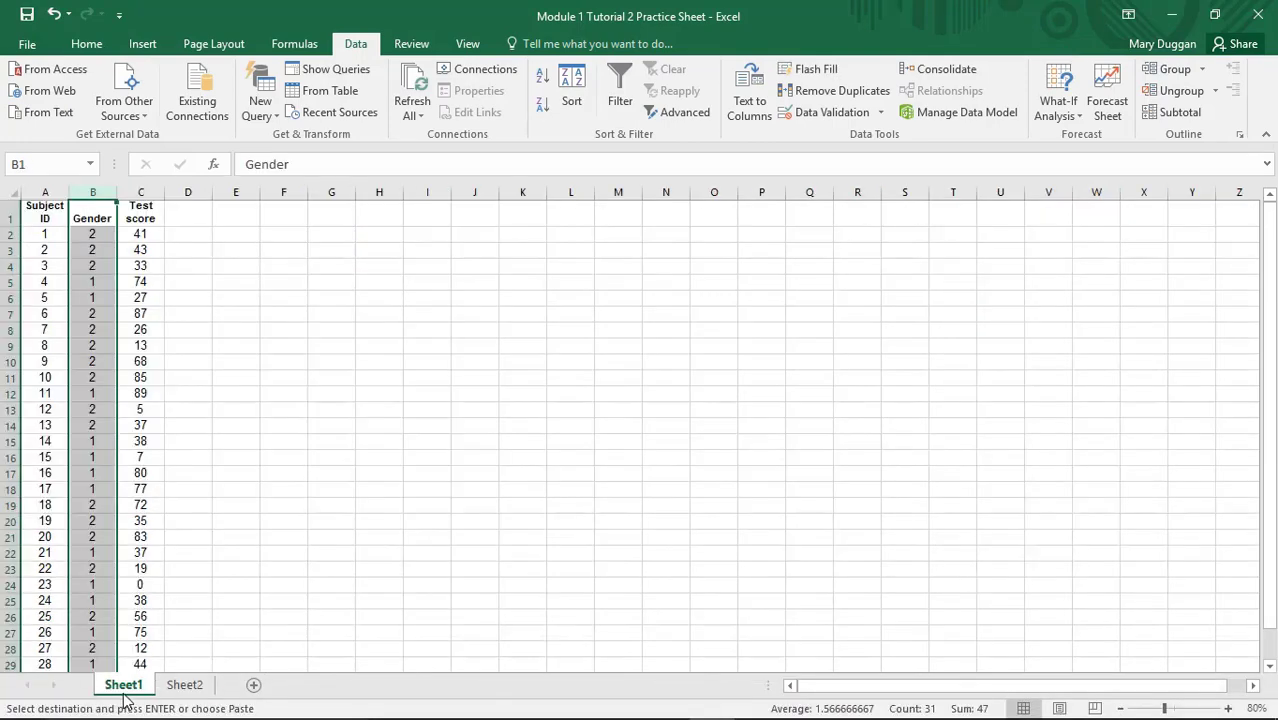
pyautogui.click(148, 212)
pyautogui.click(156, 192)
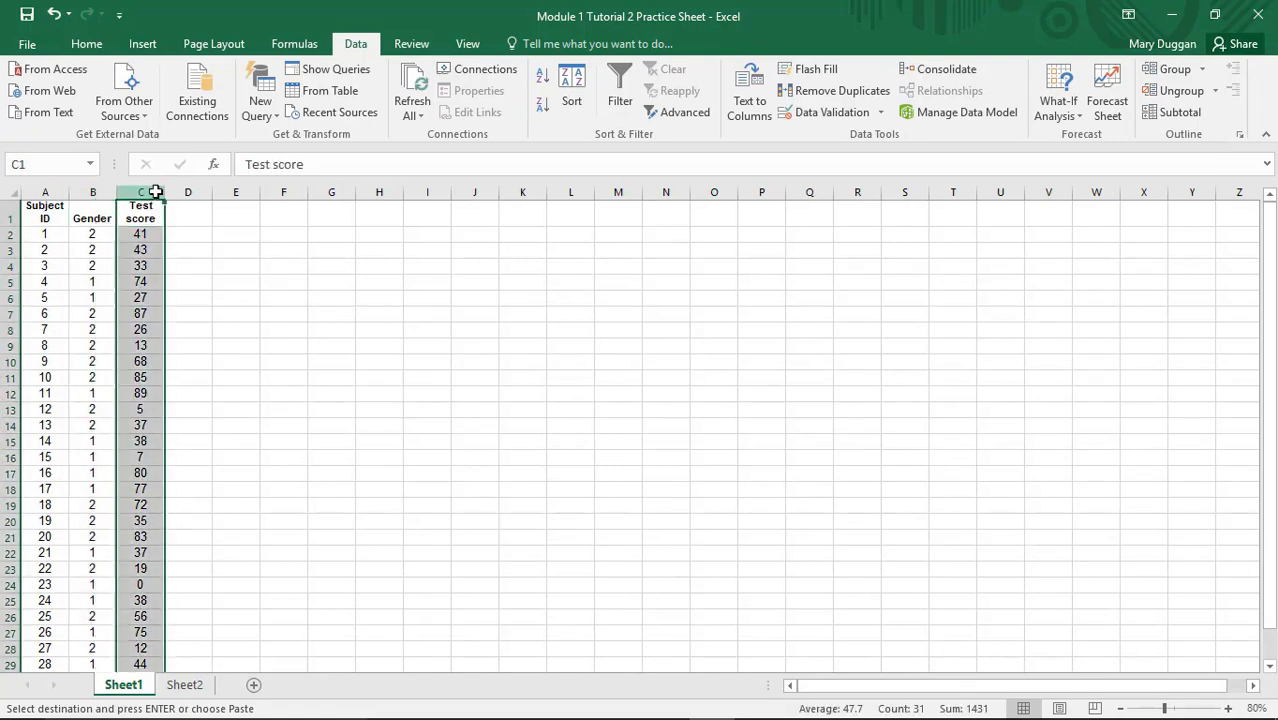
pyautogui.hotkey('ctrl', 'c')
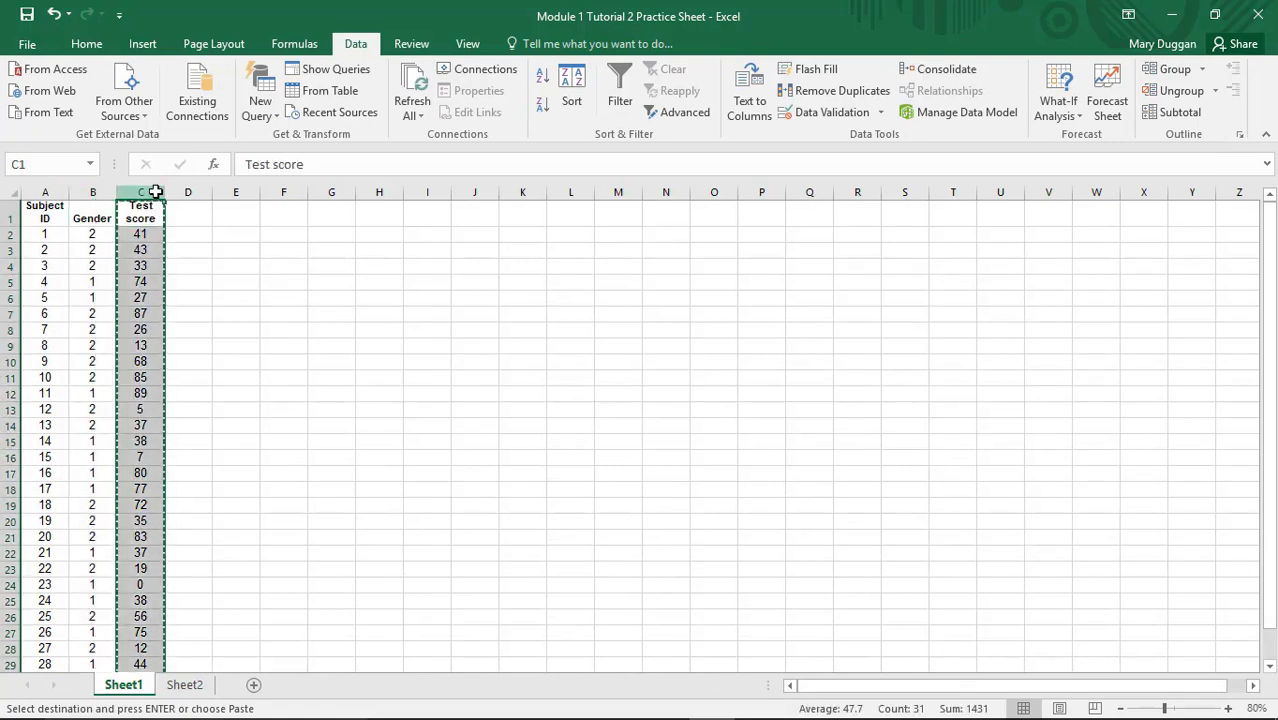
pyautogui.click(253, 685)
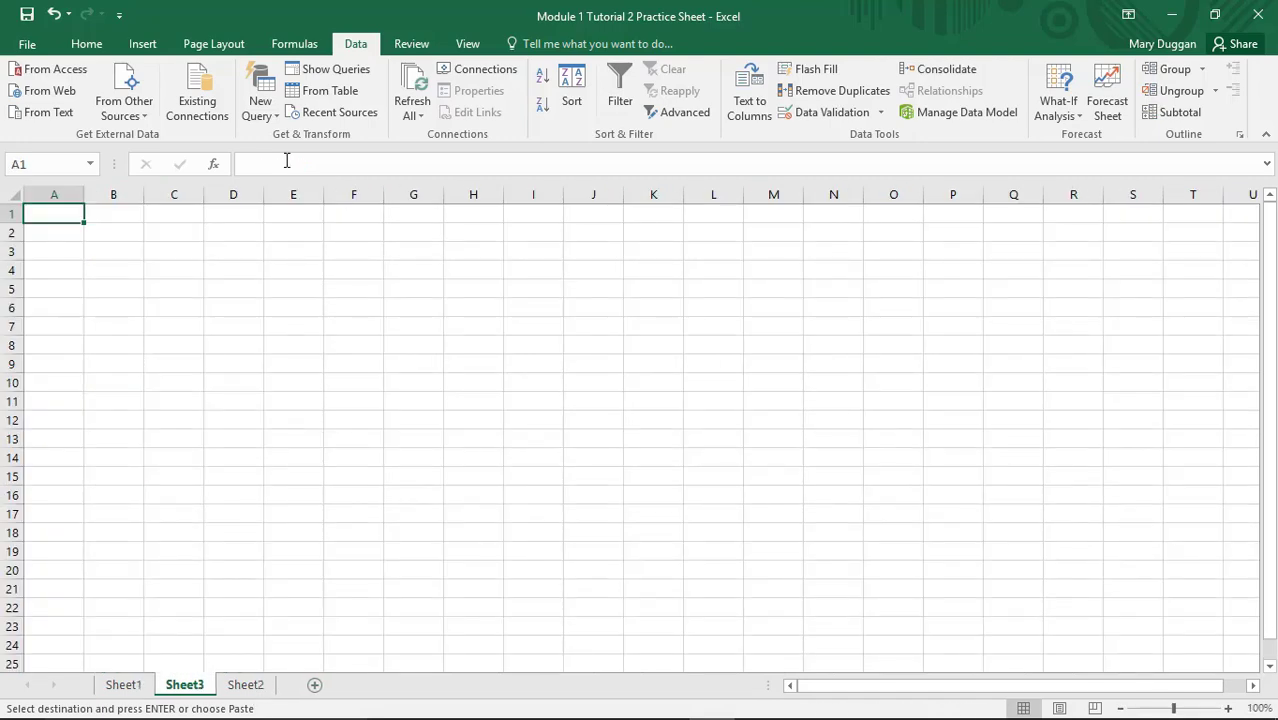
pyautogui.hotkey('ctrl', 'v')
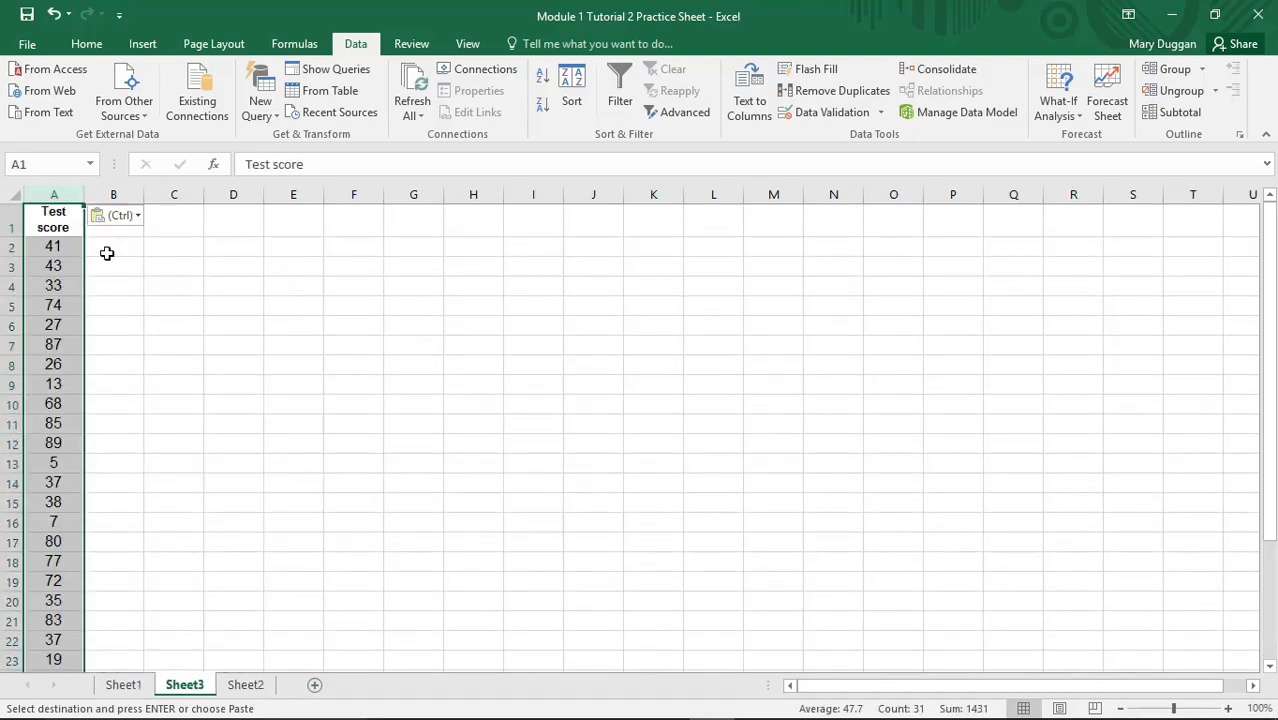
pyautogui.click(188, 289)
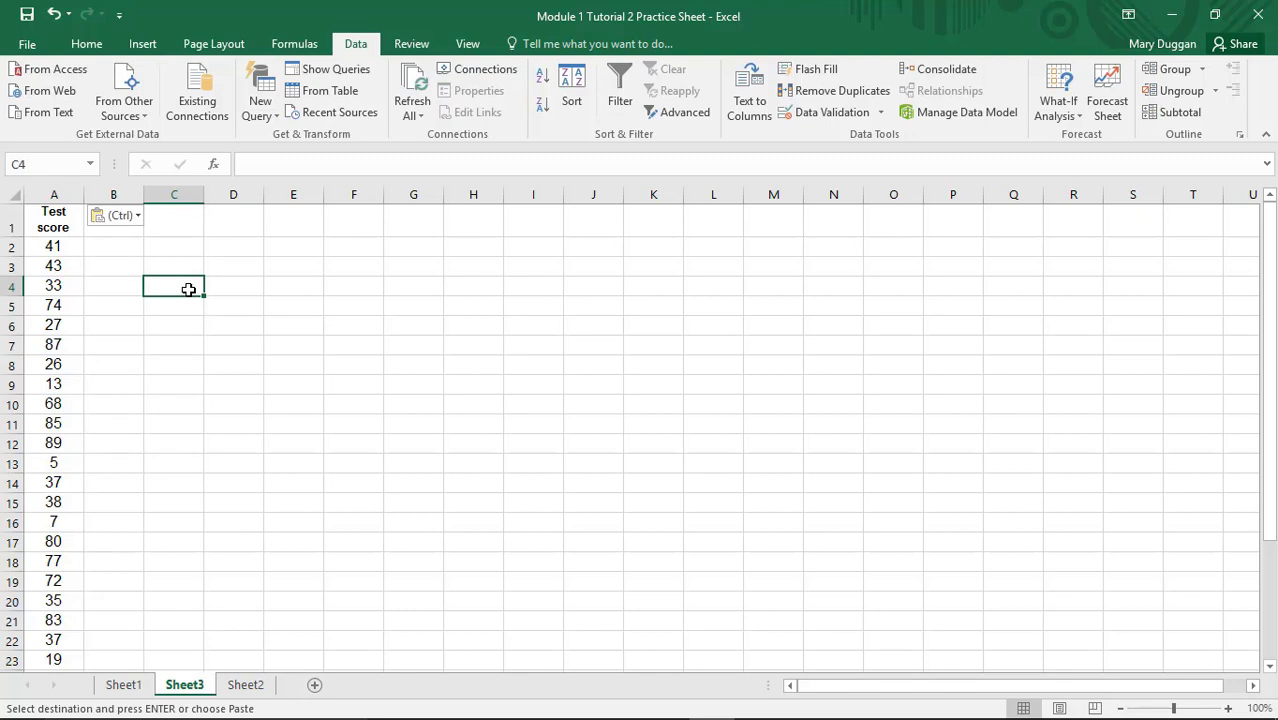
pyautogui.click(37, 194)
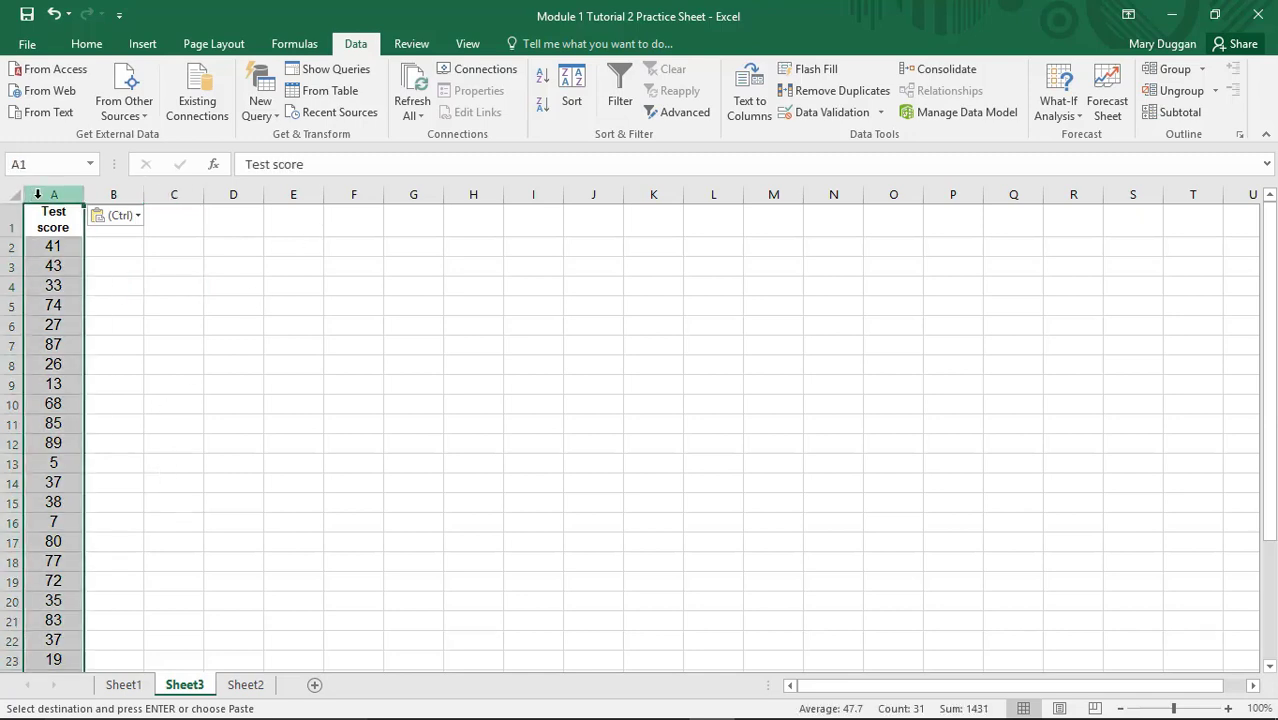
pyautogui.click(577, 86)
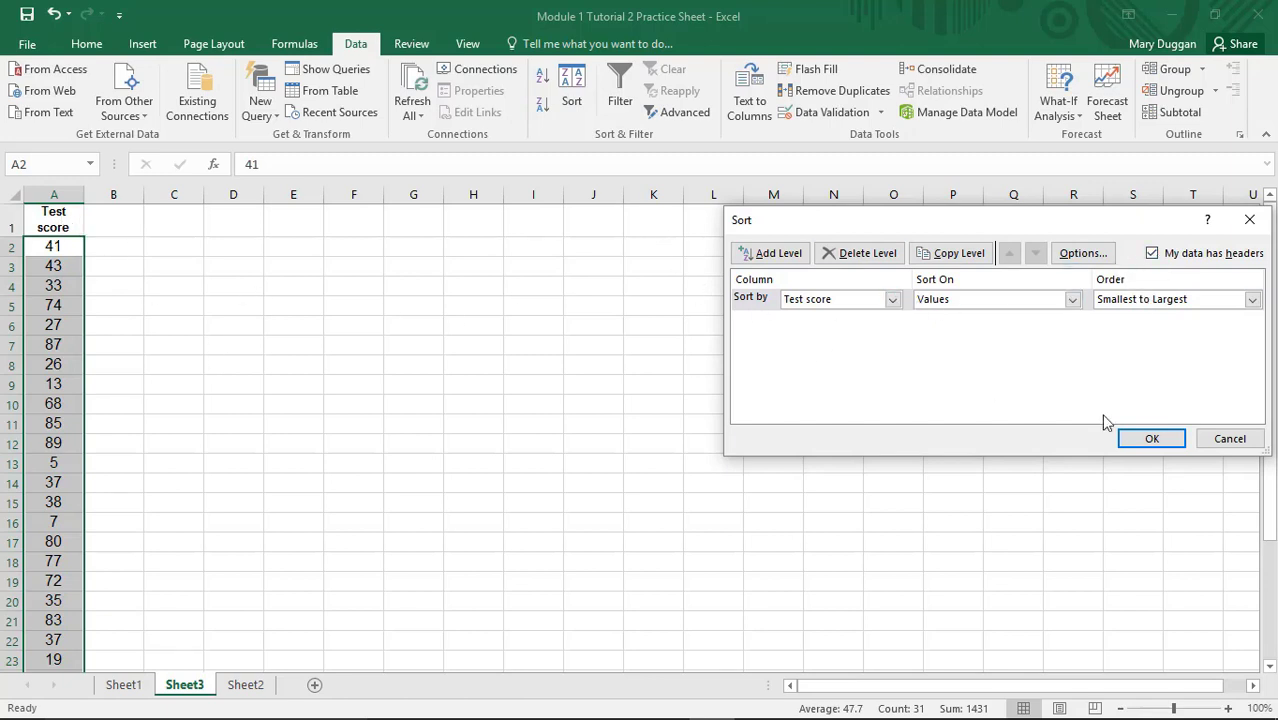
pyautogui.click(1229, 438)
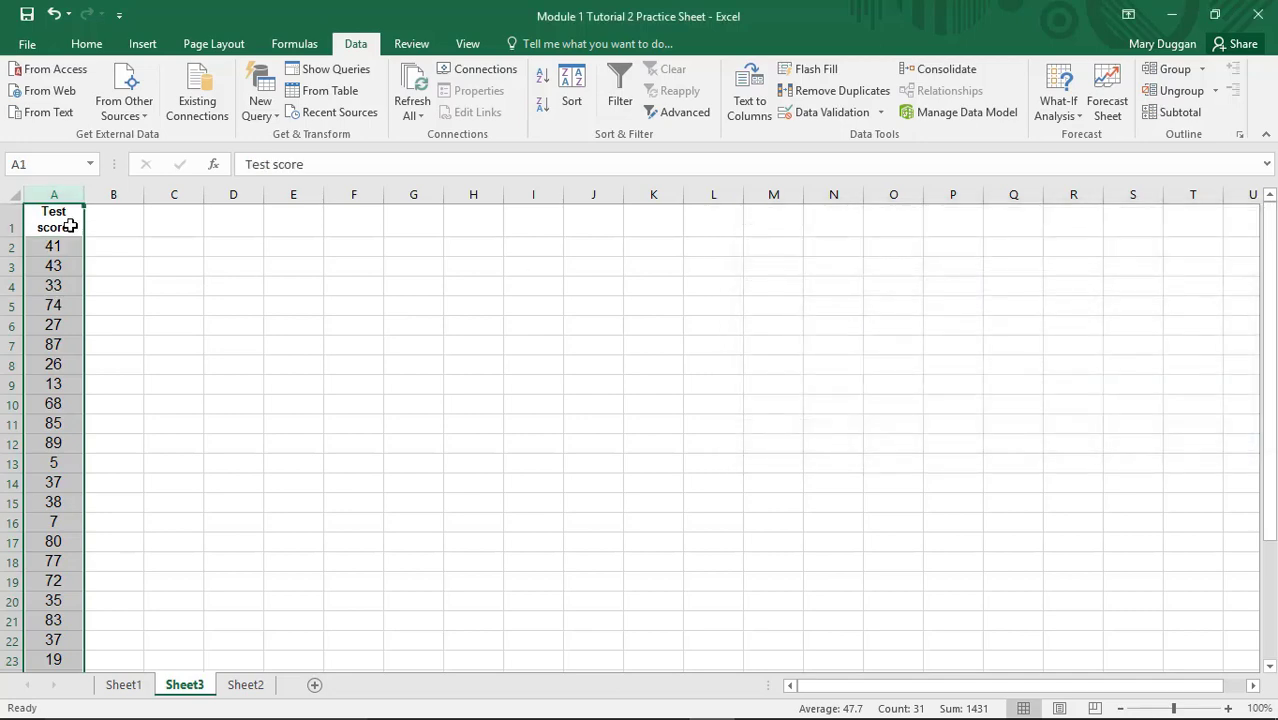
# Sort the test scores in A1:A31 by value from smallest to largest, treating the first row as a header.
pyautogui.moveTo(70, 227); pyautogui.dragTo(50, 626)
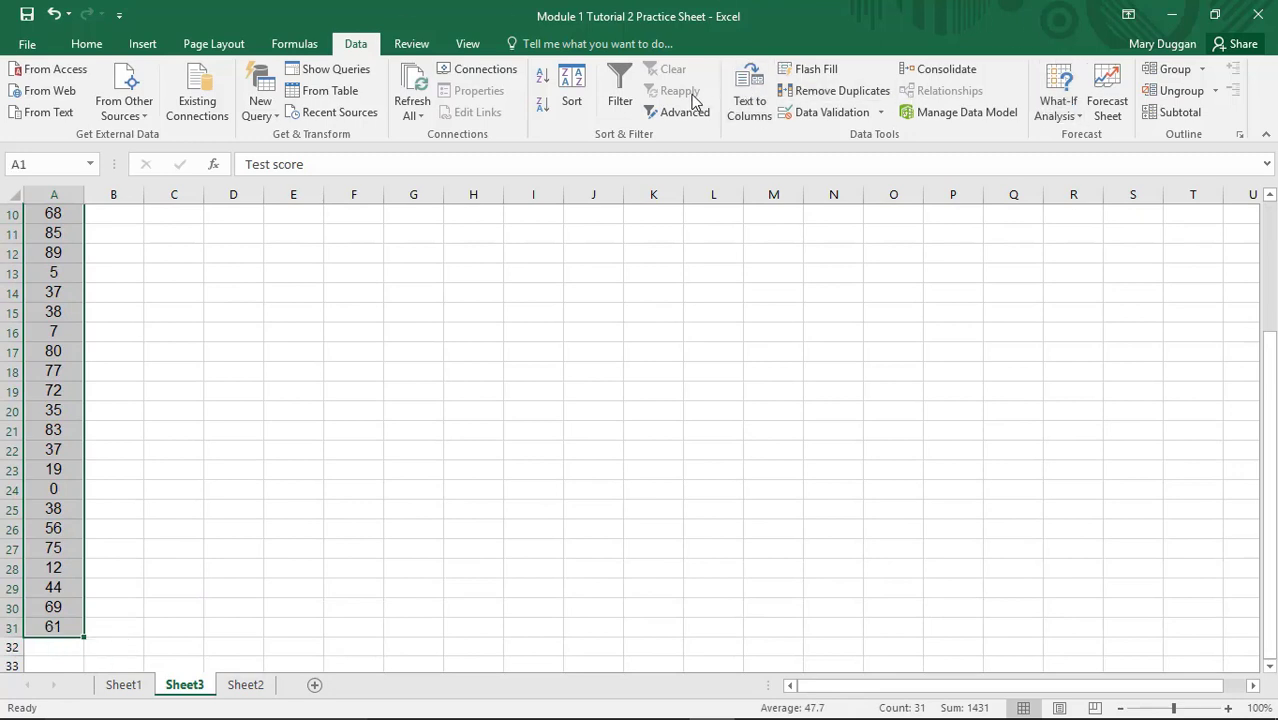
pyautogui.click(571, 100)
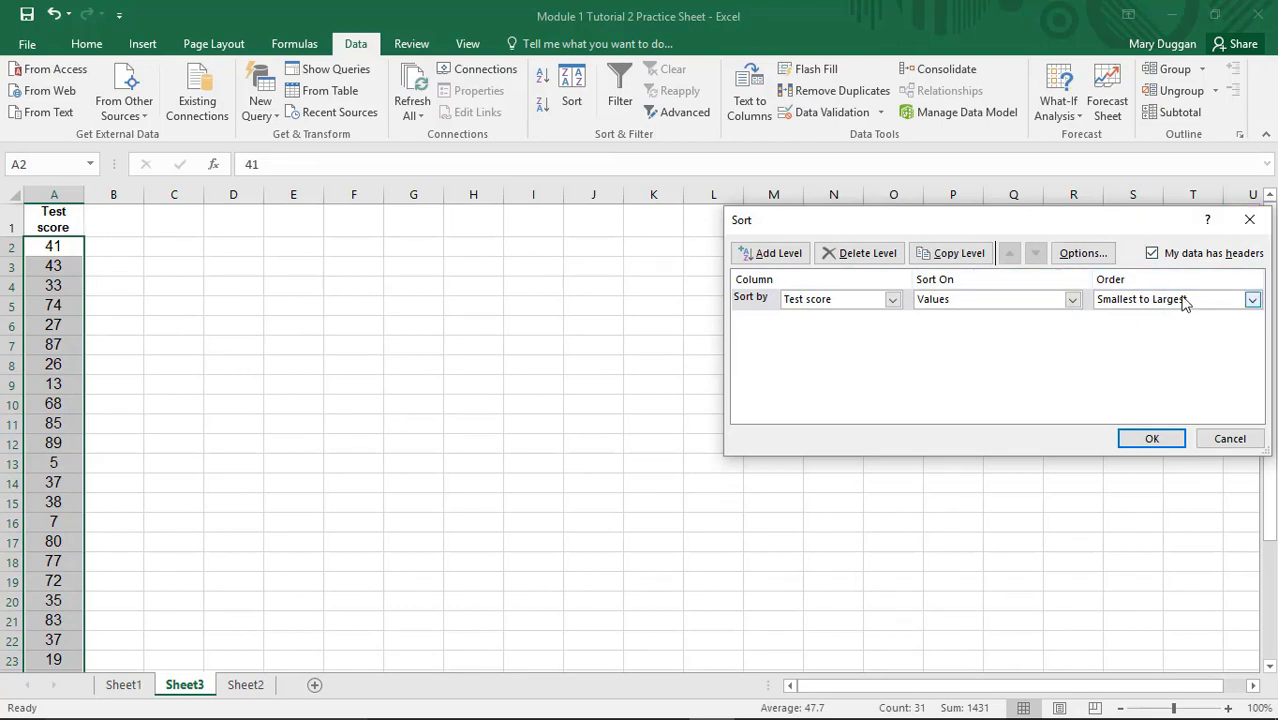
pyautogui.click(1160, 441)
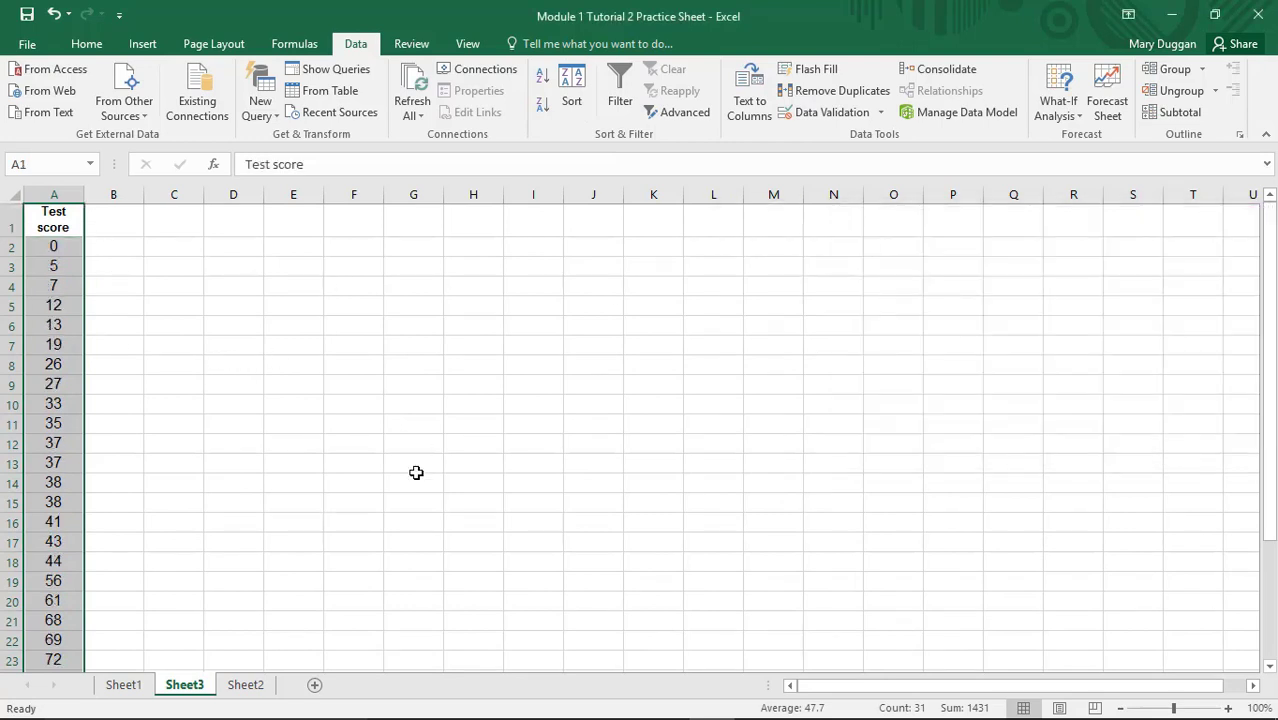
pyautogui.click(134, 500)
pyautogui.scroll(-3, 71, 523)
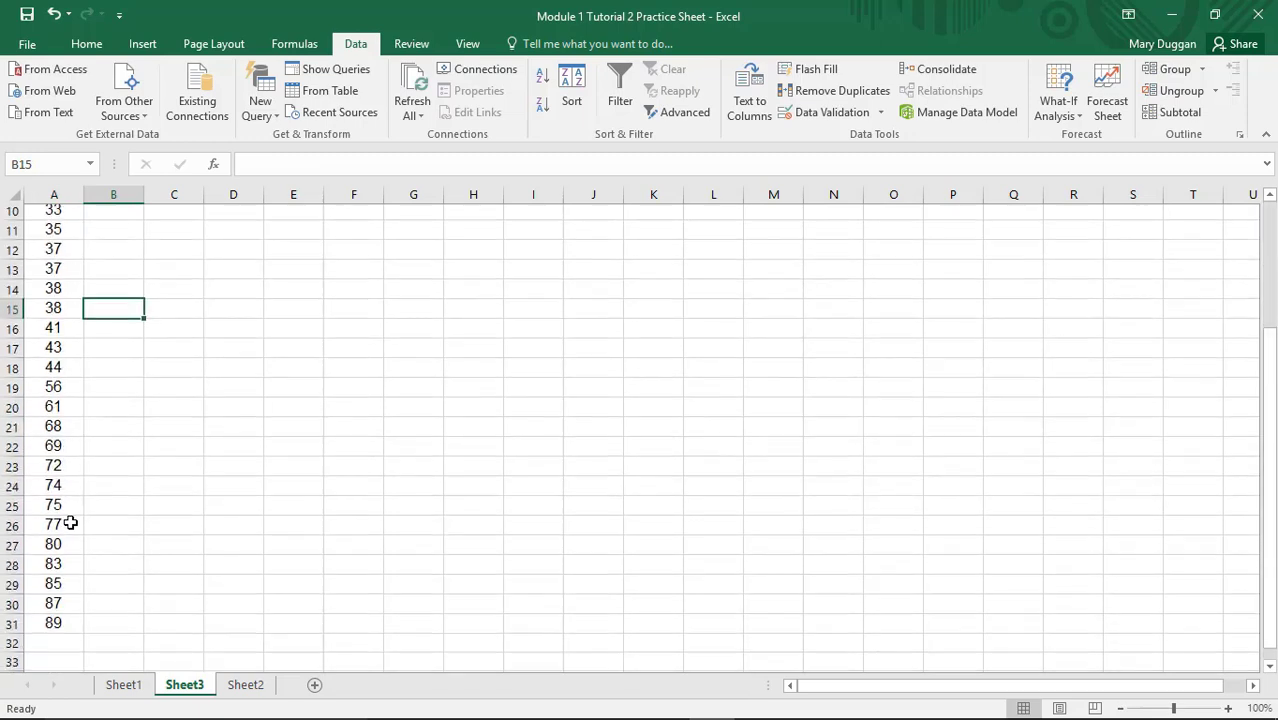
pyautogui.scroll(-2, 69, 555)
pyautogui.scroll(5, 70, 557)
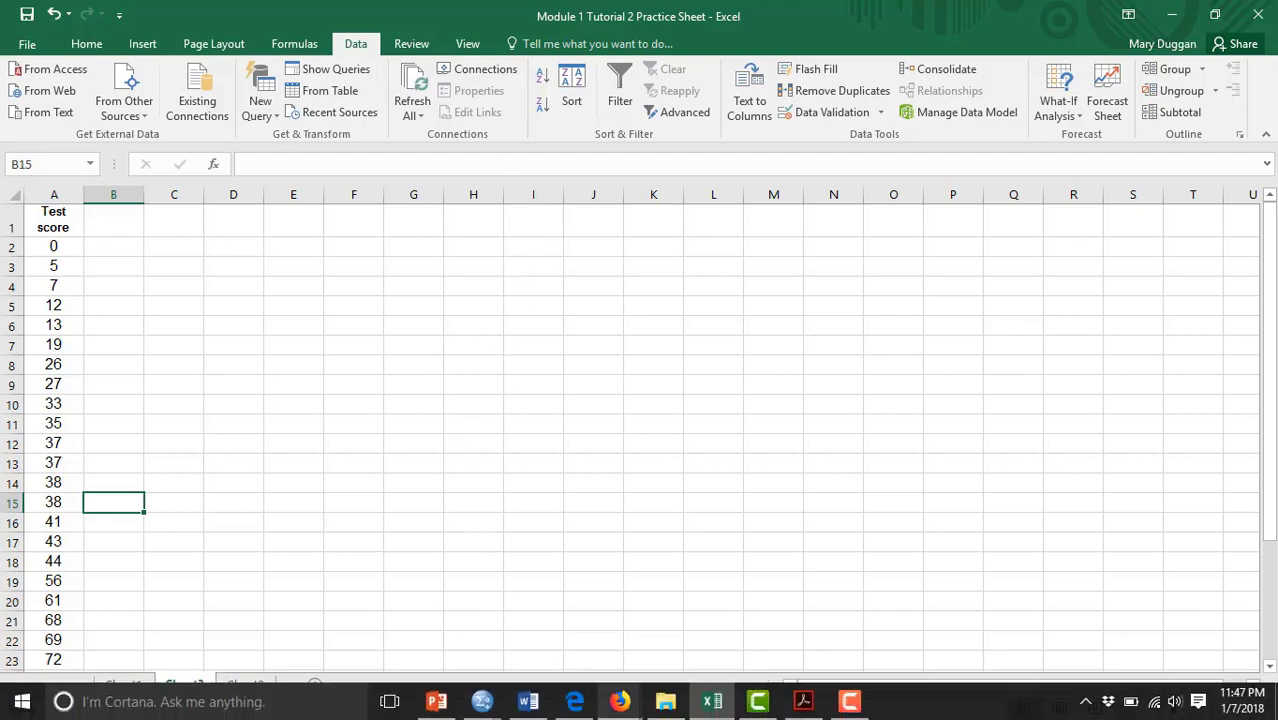
pyautogui.click(845, 703)
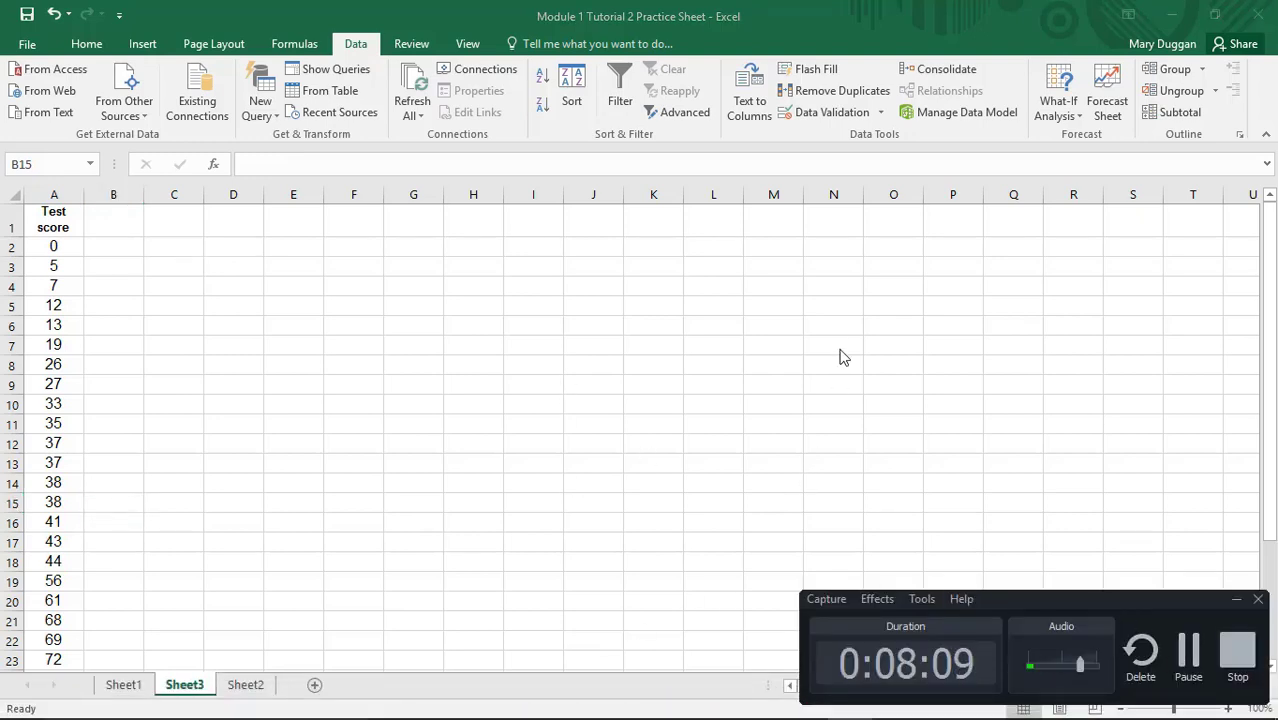
pyautogui.click(1186, 654)
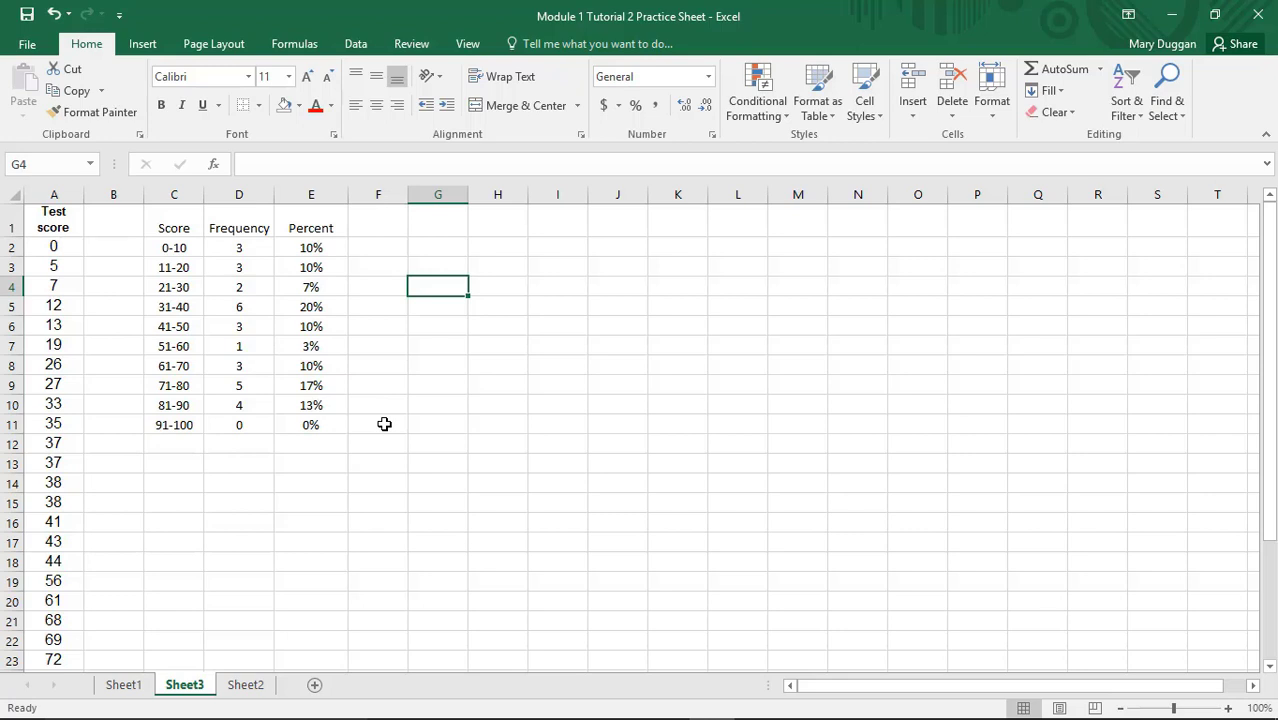
pyautogui.click(176, 228)
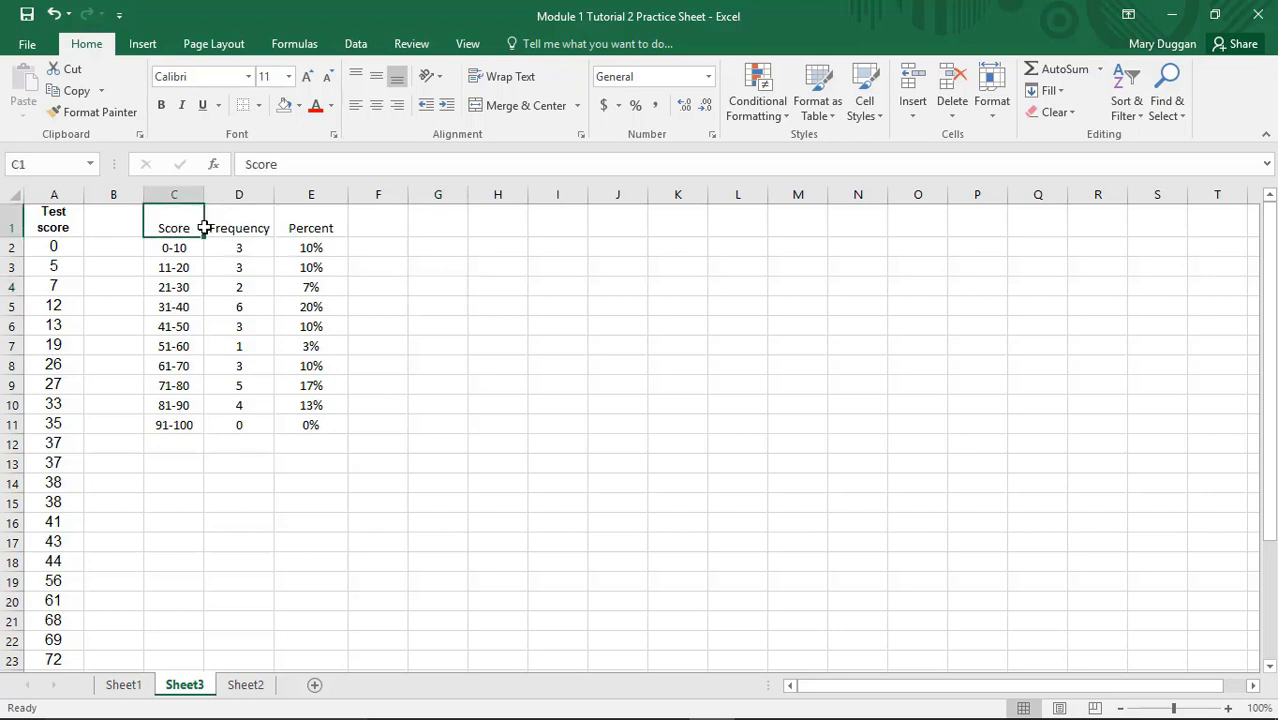
pyautogui.moveTo(200, 228); pyautogui.dragTo(315, 430)
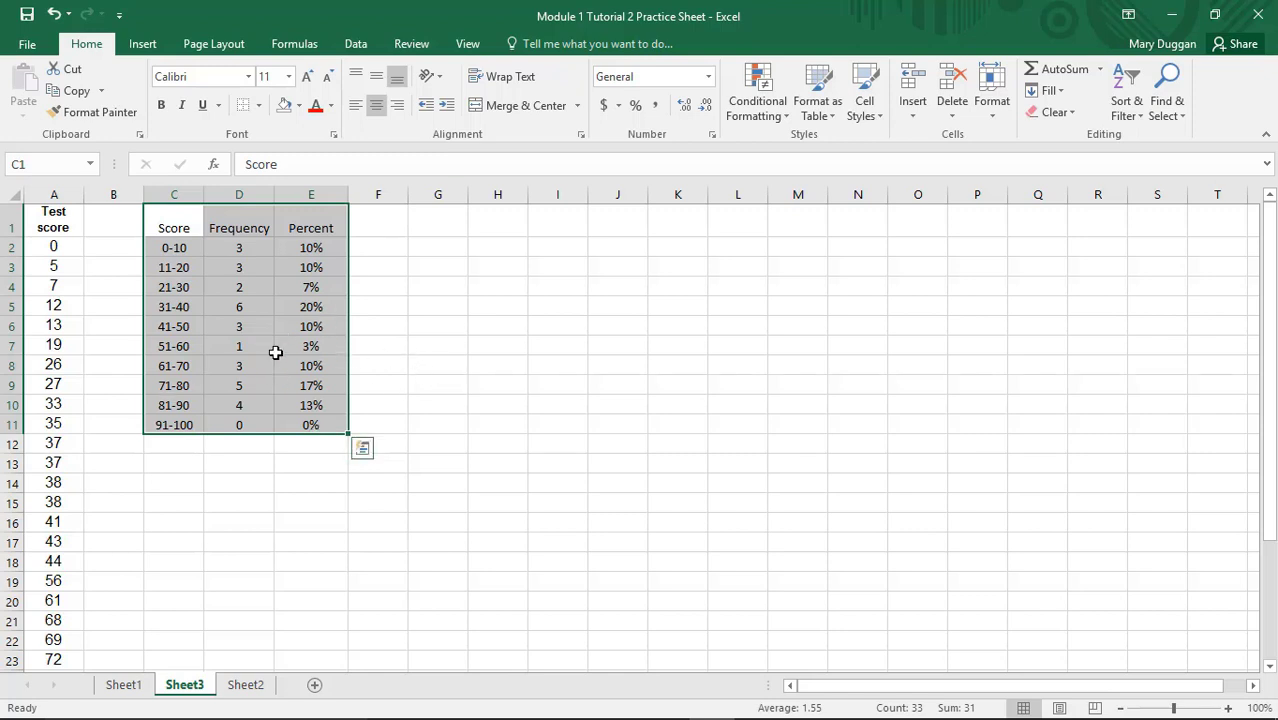
pyautogui.click(578, 346)
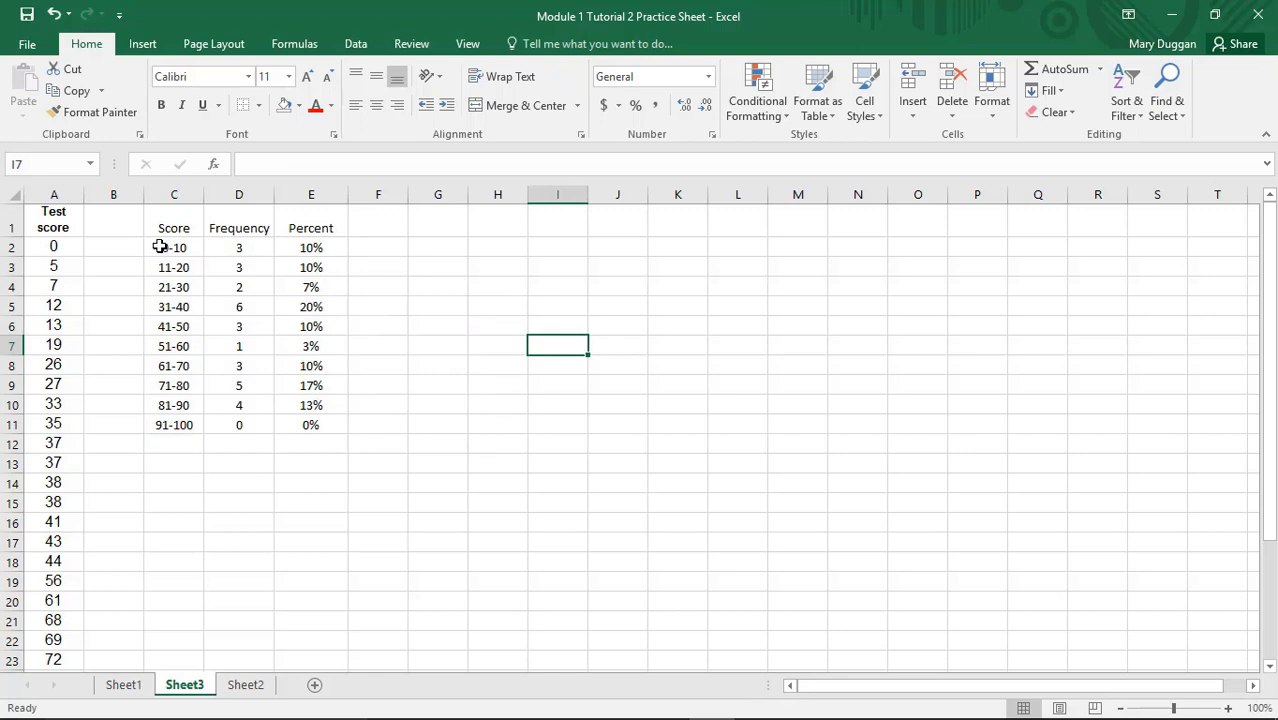
# Insert a 2-D clustered column chart from the test score ranges and frequencies in C2:D11.
pyautogui.moveTo(160, 247); pyautogui.dragTo(263, 421)
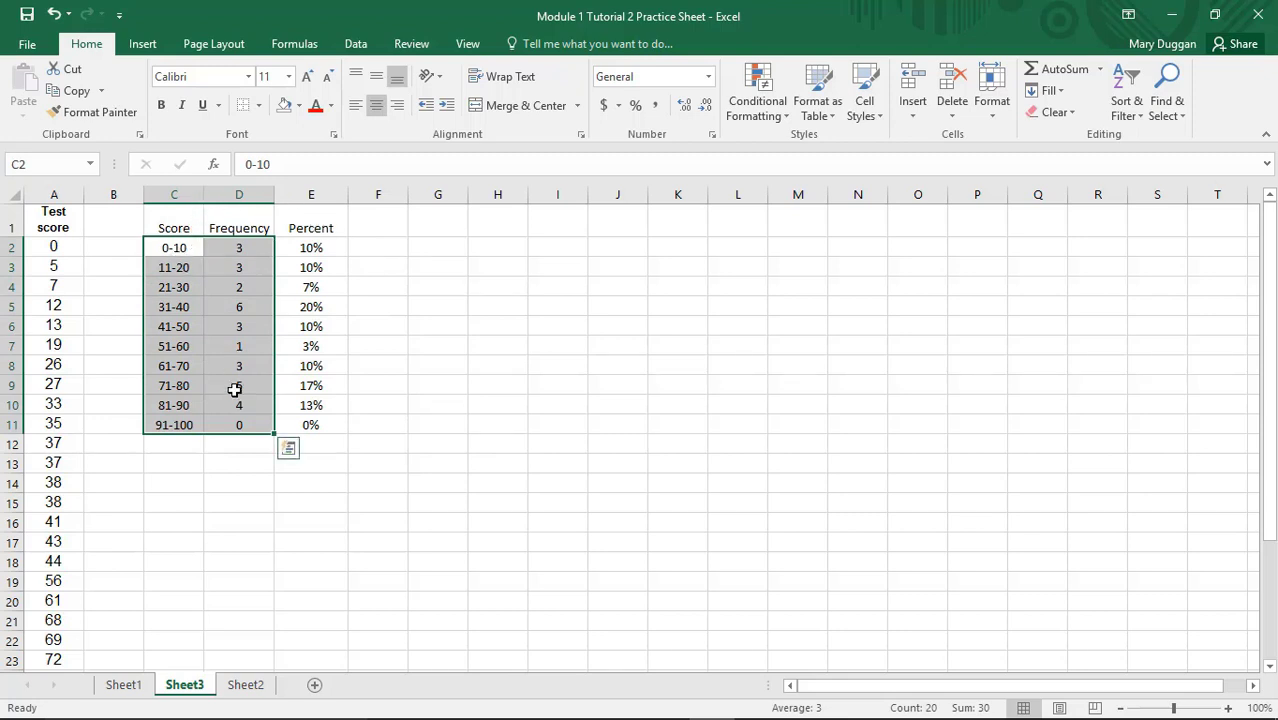
pyautogui.click(143, 44)
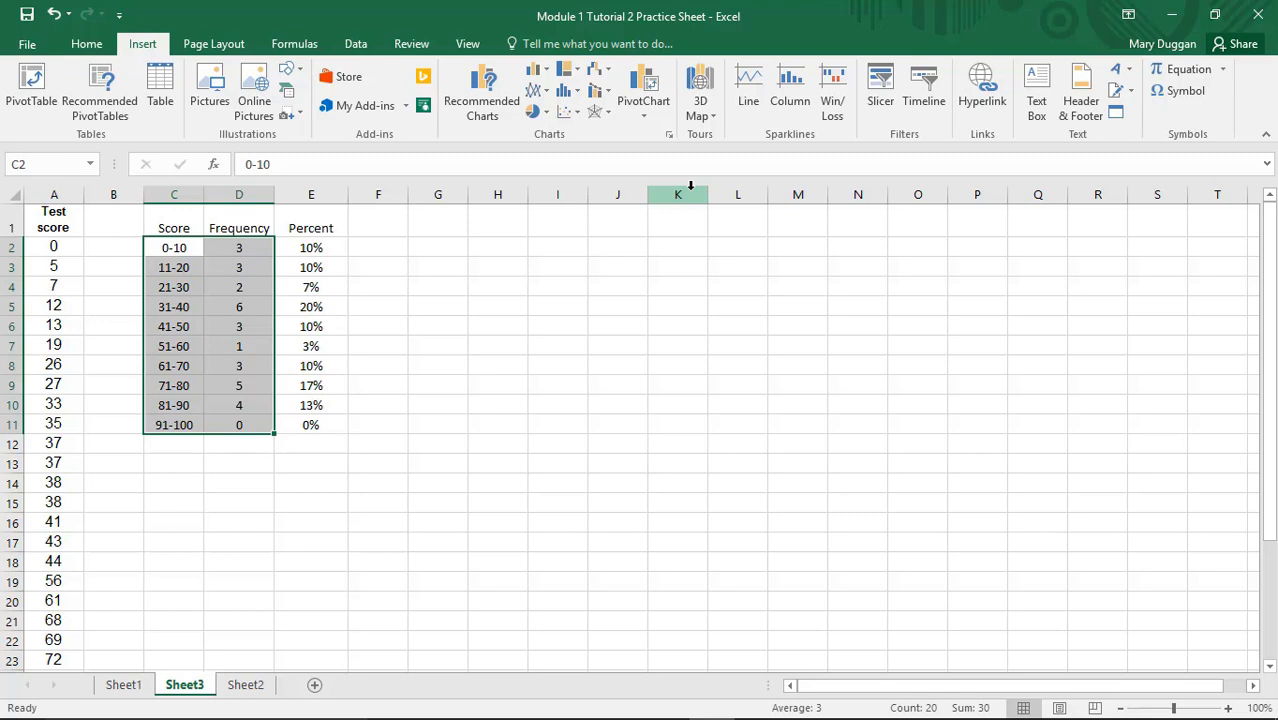
pyautogui.click(549, 77)
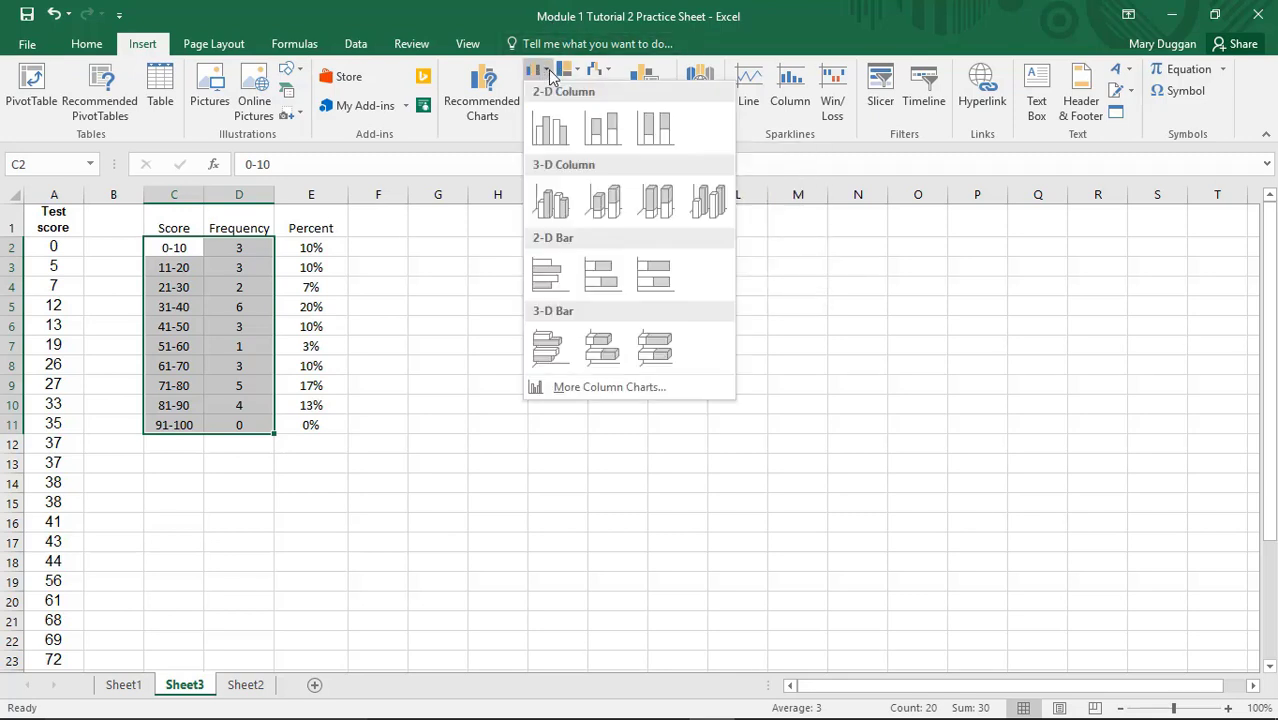
pyautogui.click(550, 135)
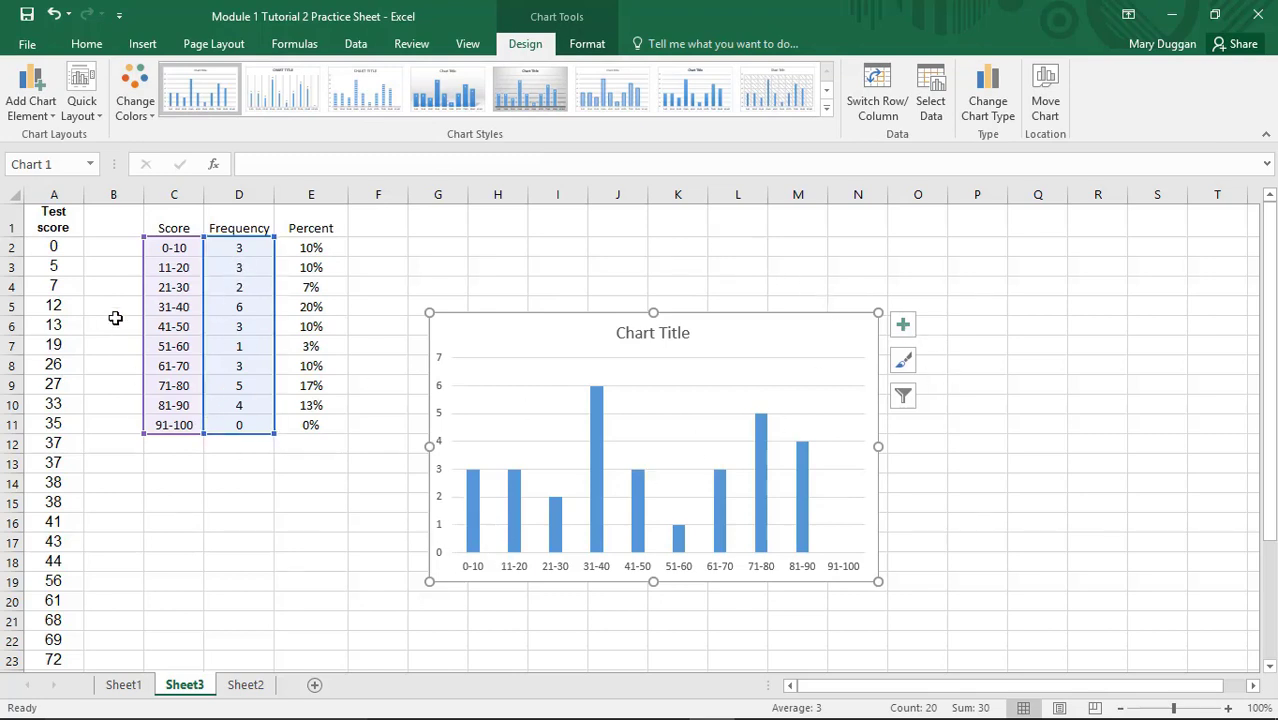
# Open the formatting settings for the chart's data series, look through its fill and effects settings, and show the series options.
pyautogui.click(705, 402)
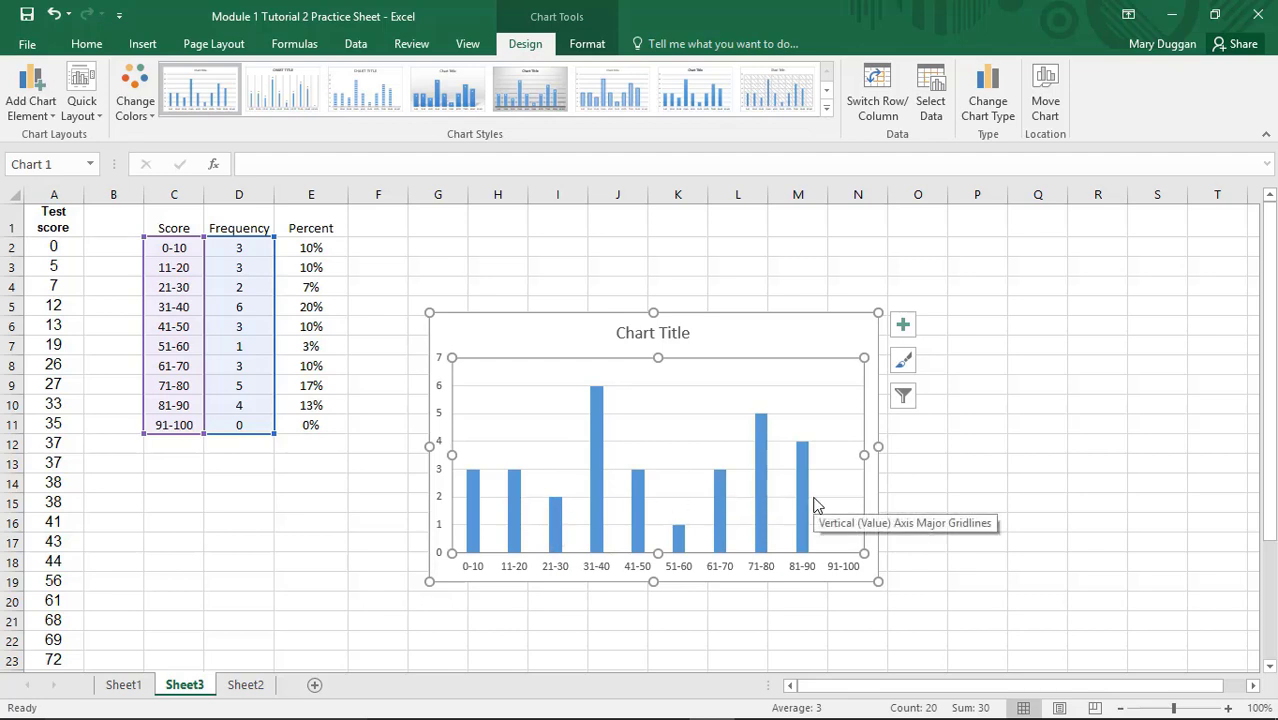
pyautogui.moveTo(811, 502)
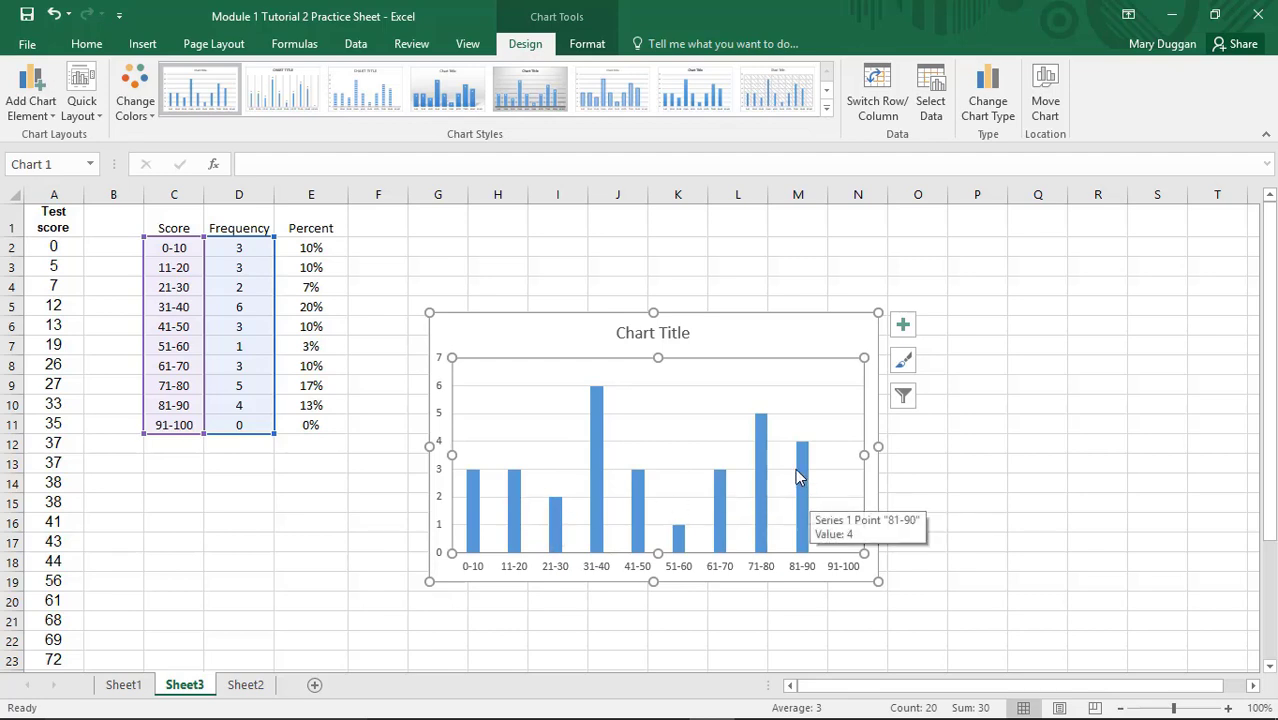
pyautogui.click(805, 467)
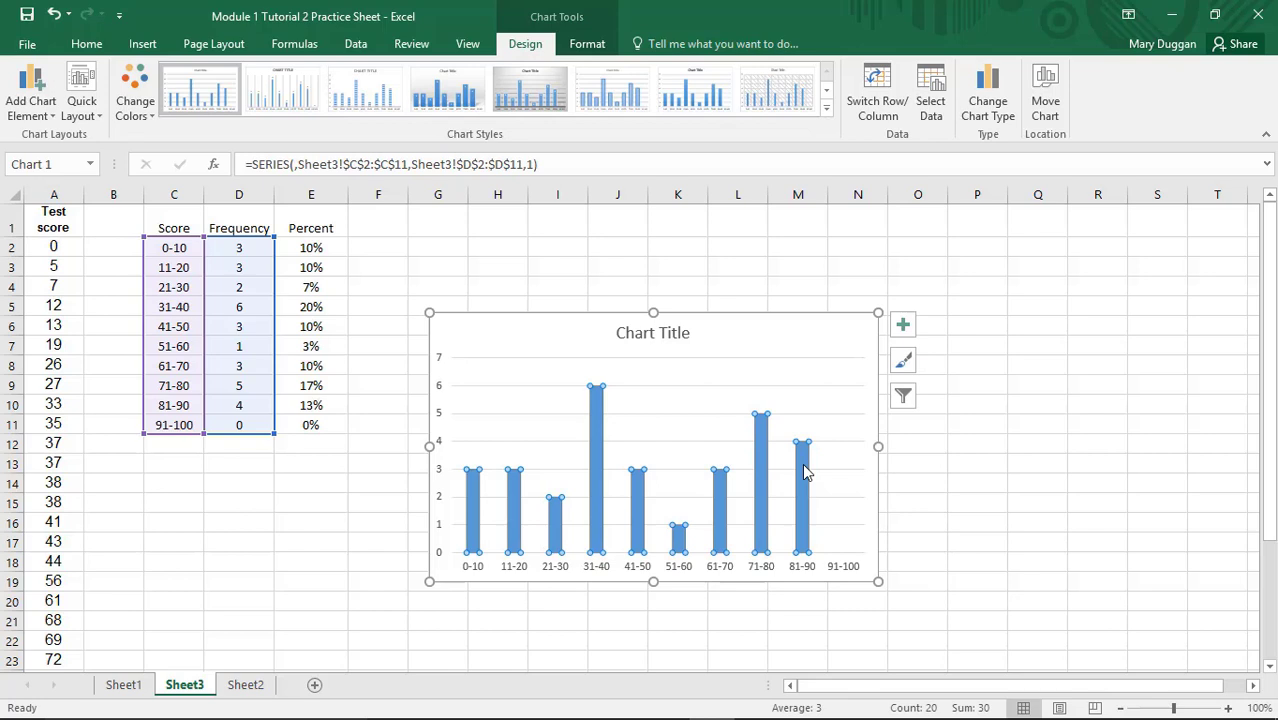
pyautogui.rightClick(806, 472)
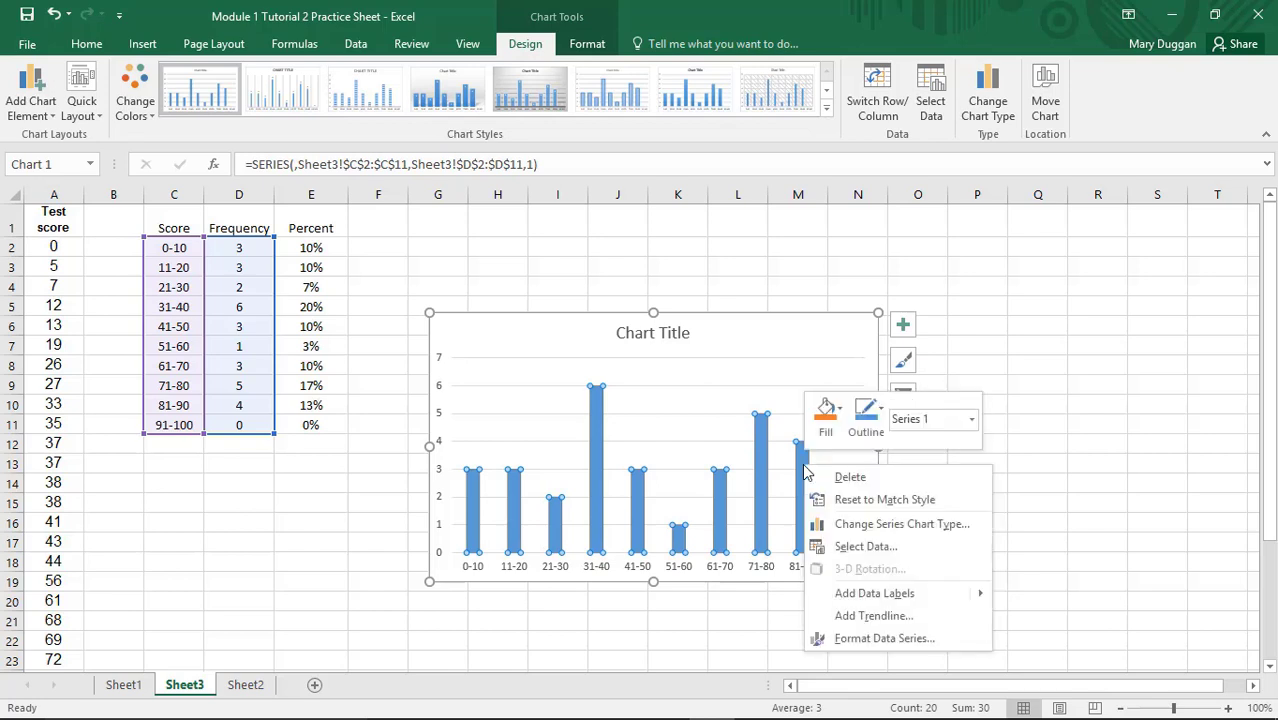
pyautogui.click(853, 646)
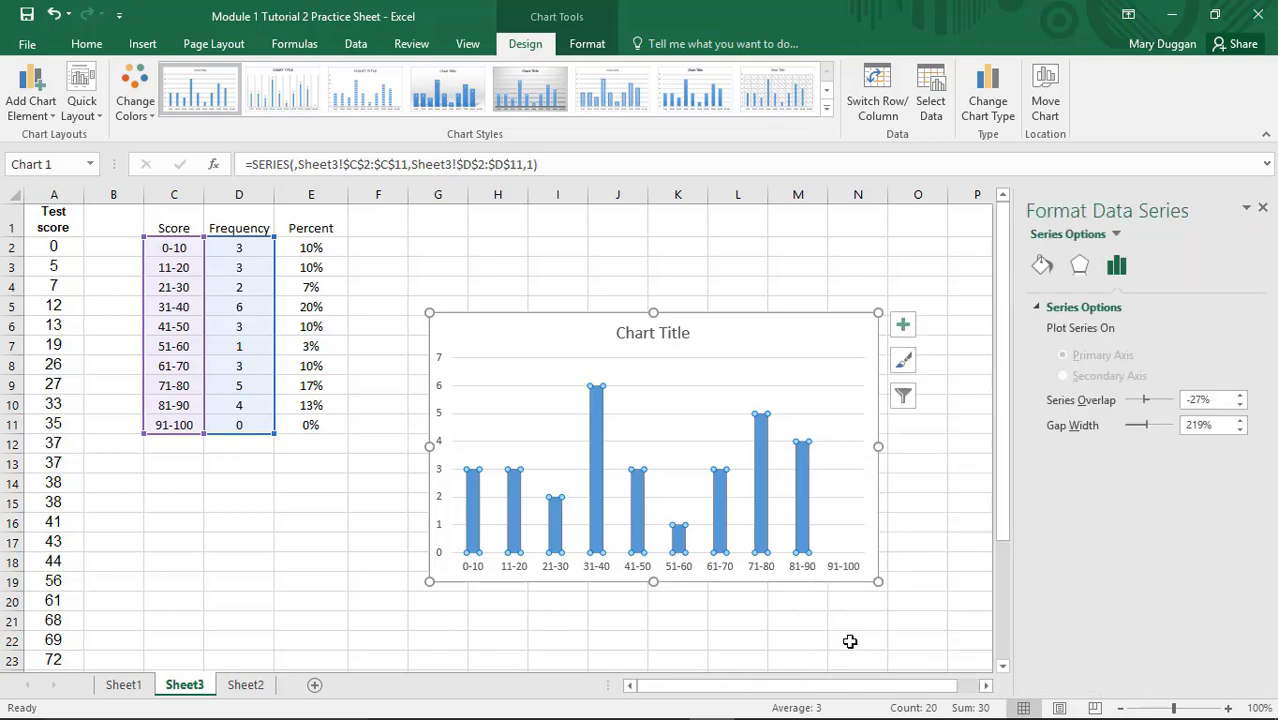
pyautogui.click(1041, 265)
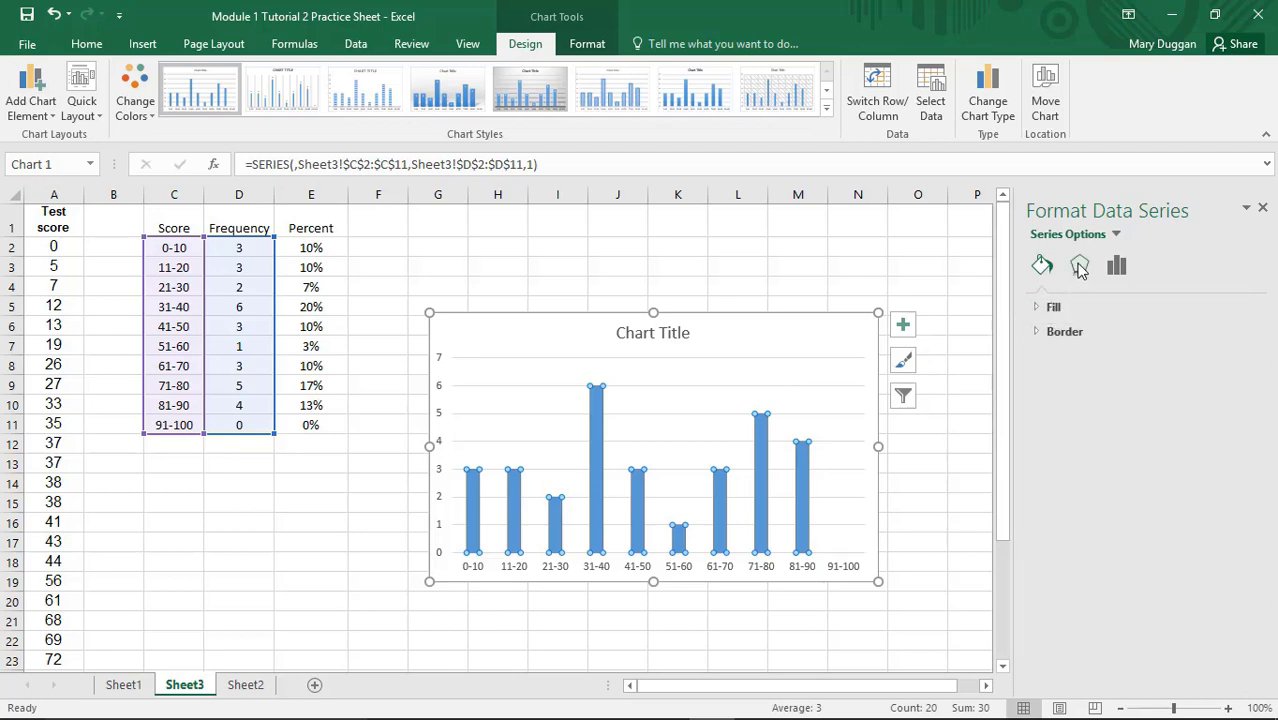
pyautogui.click(1080, 268)
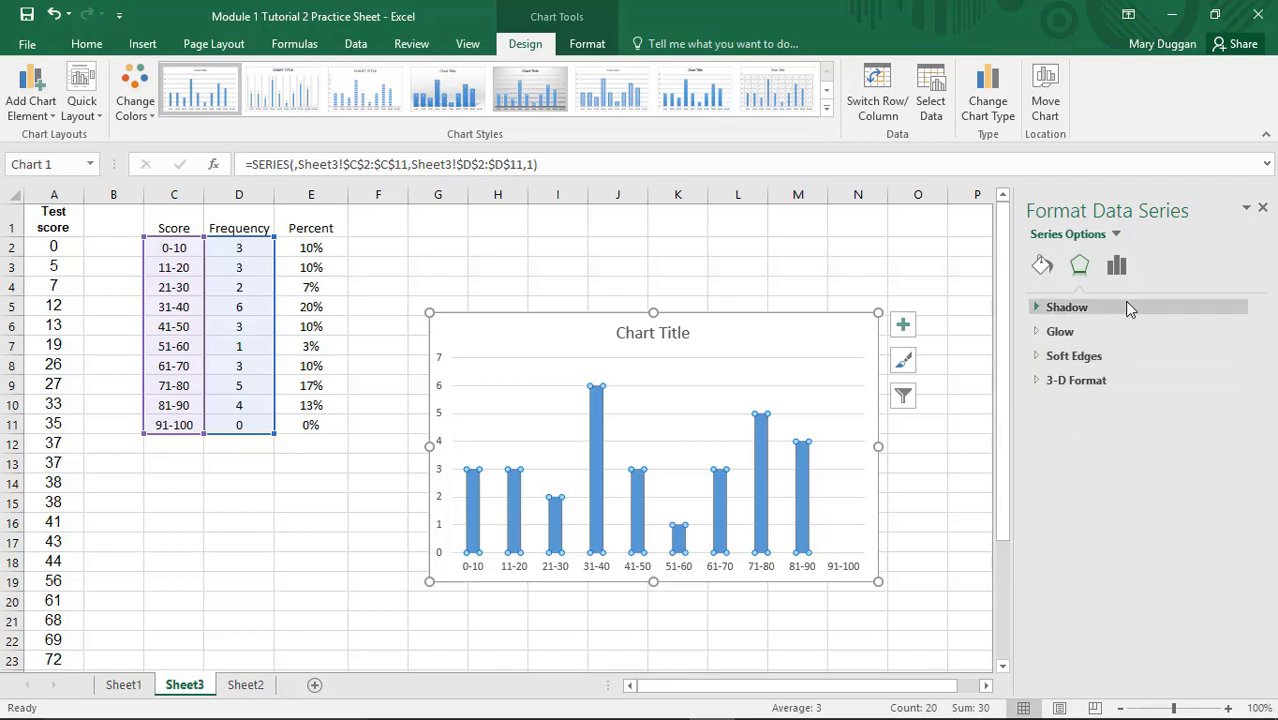
pyautogui.click(1118, 267)
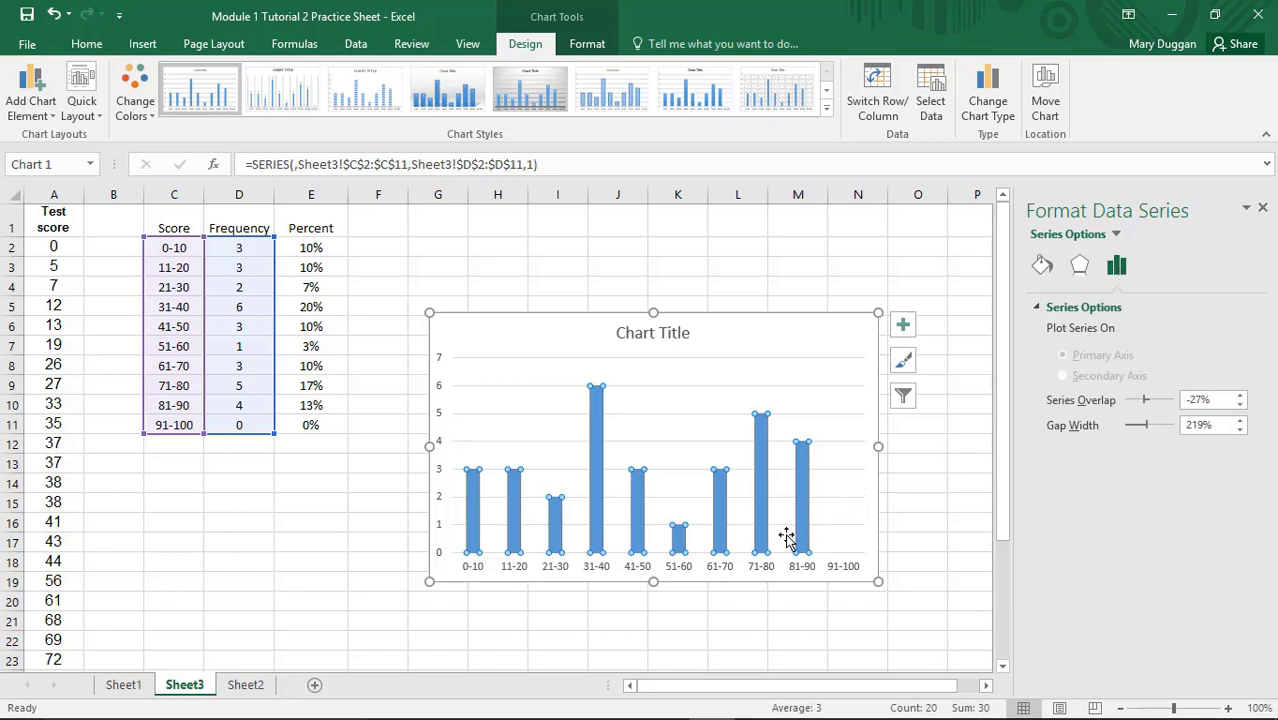
# Set the gap width of the chart's columns to 0% to form a histogram.
pyautogui.click(1203, 425)
pyautogui.press('BackSpace')
pyautogui.press('BackSpace')
pyautogui.press('BackSpace')
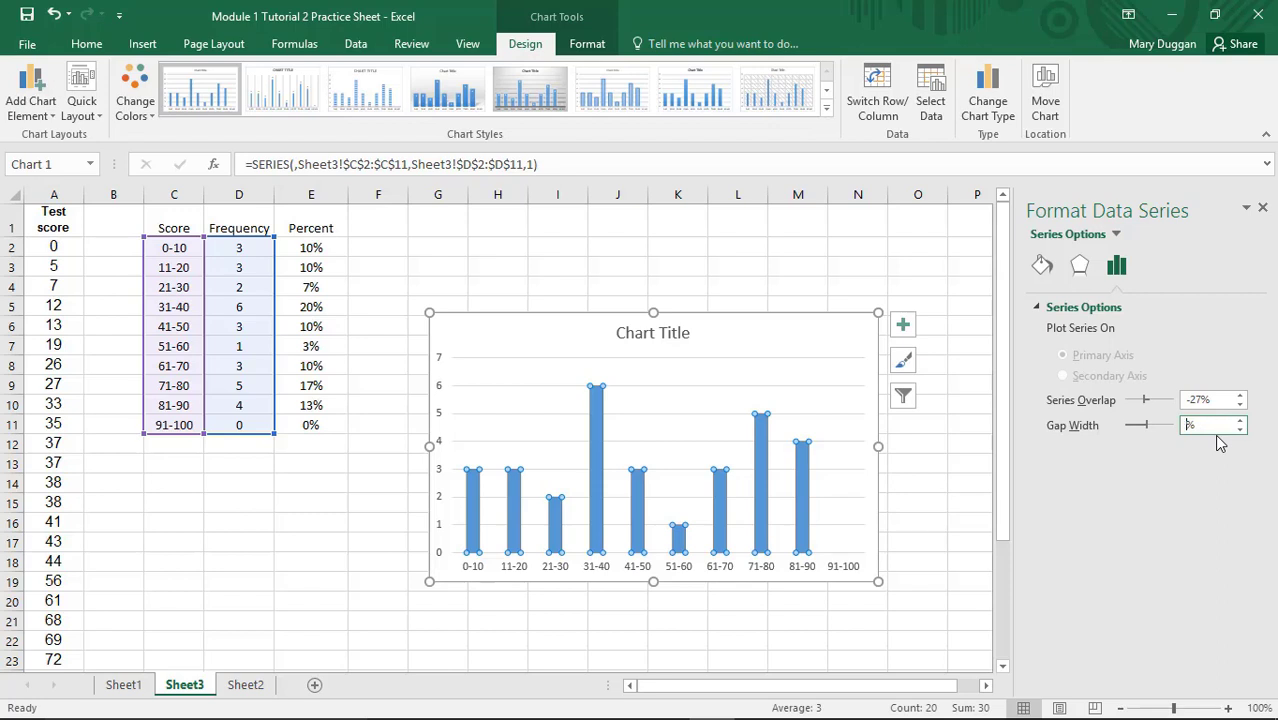
pyautogui.write('0')
pyautogui.press('Return')
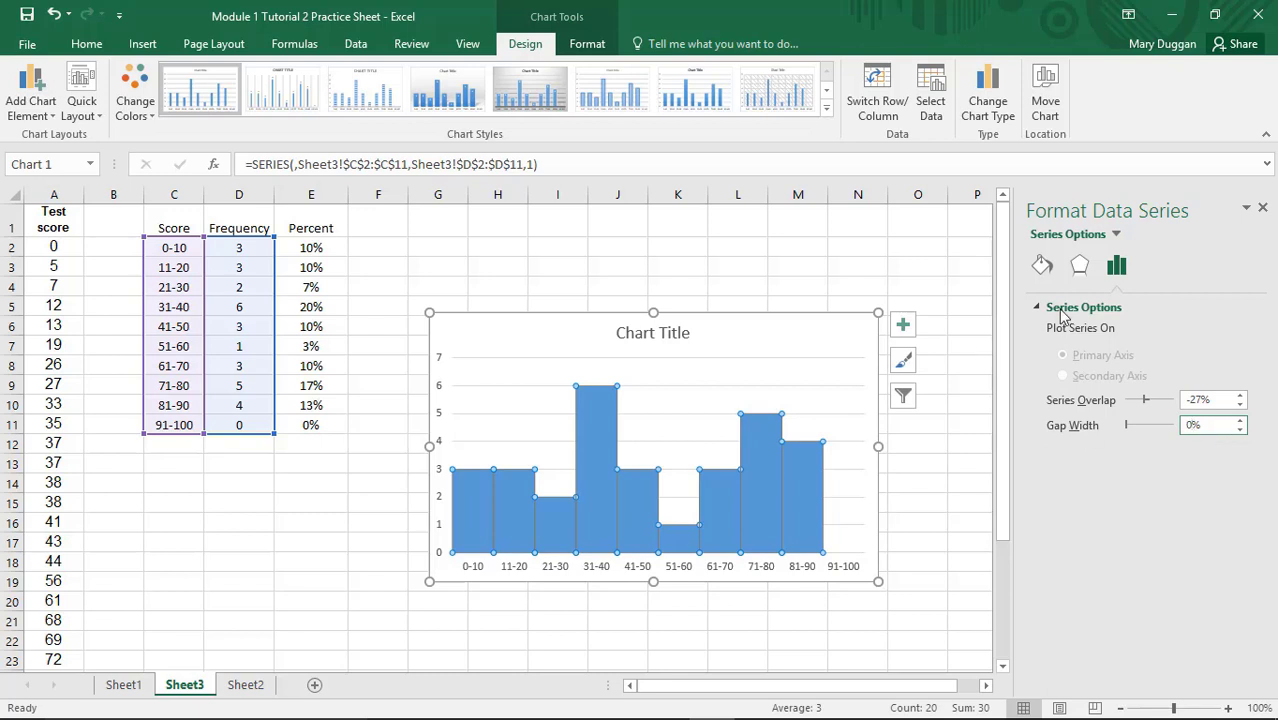
# Replace the placeholder chart title with "Test Scores".
pyautogui.click(652, 340)
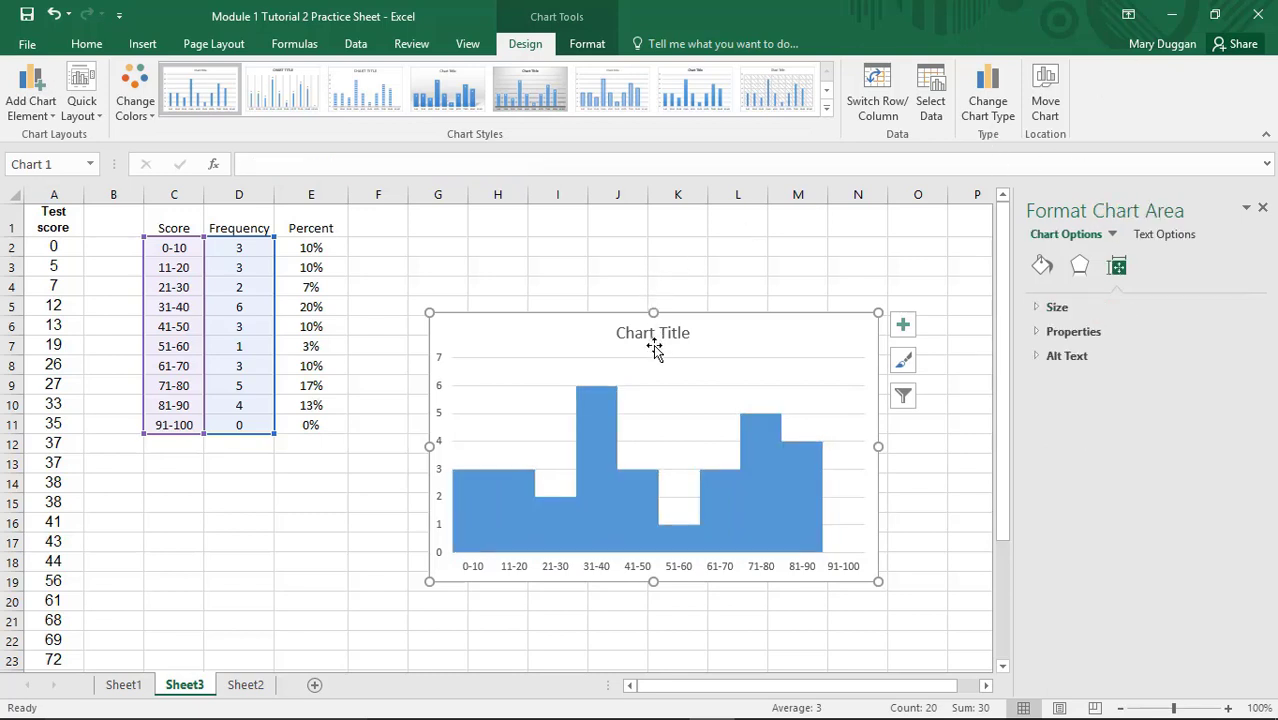
pyautogui.click(652, 337)
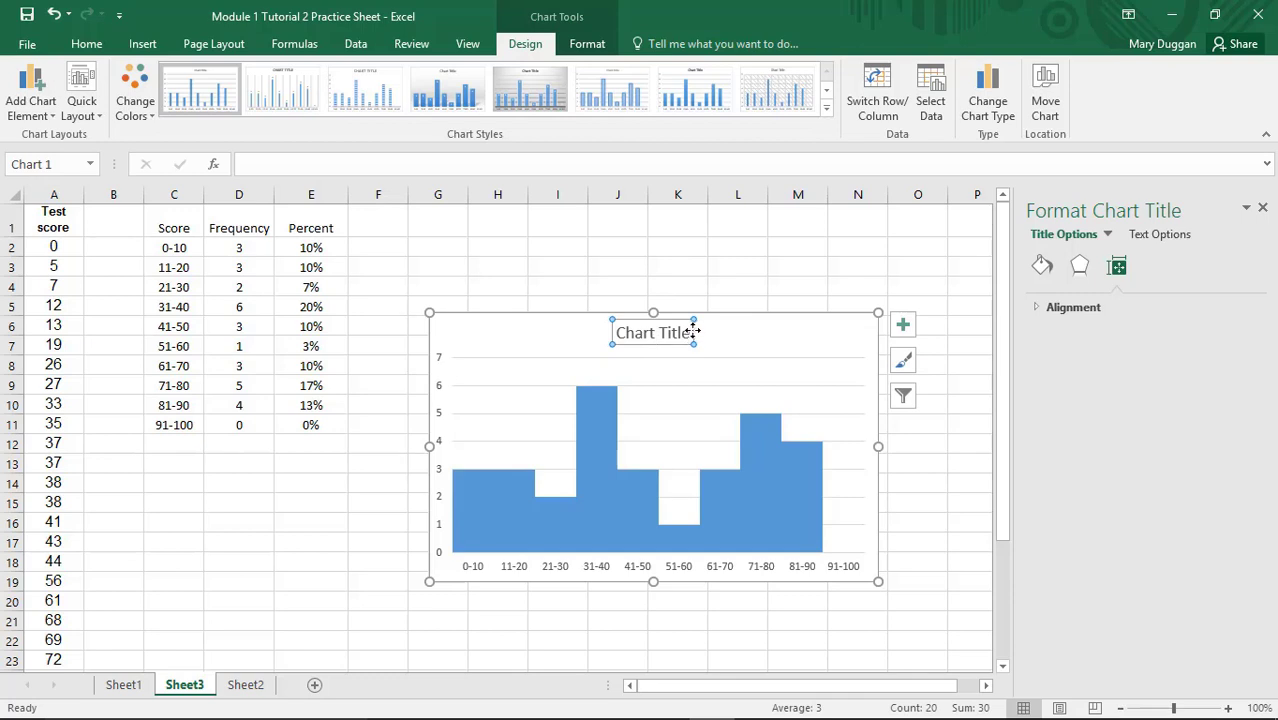
pyautogui.moveTo(688, 336); pyautogui.dragTo(619, 334)
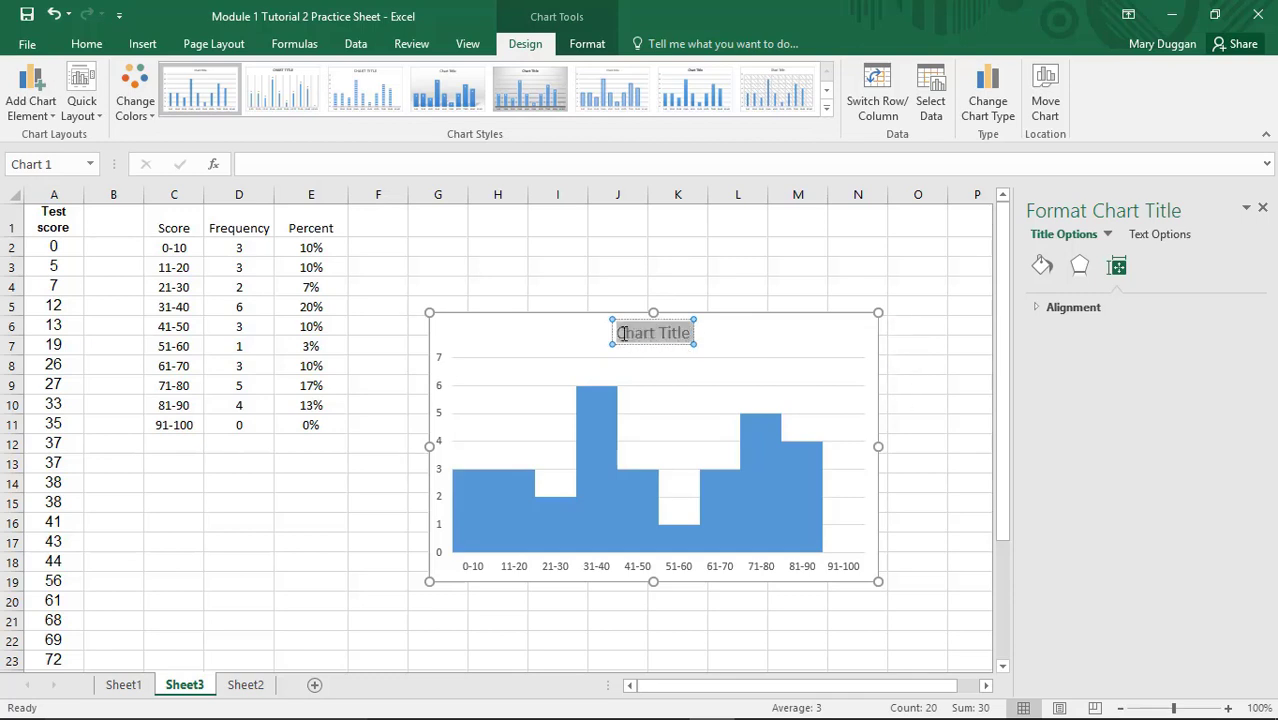
pyautogui.press('Delete')
pyautogui.write('Test Sco')
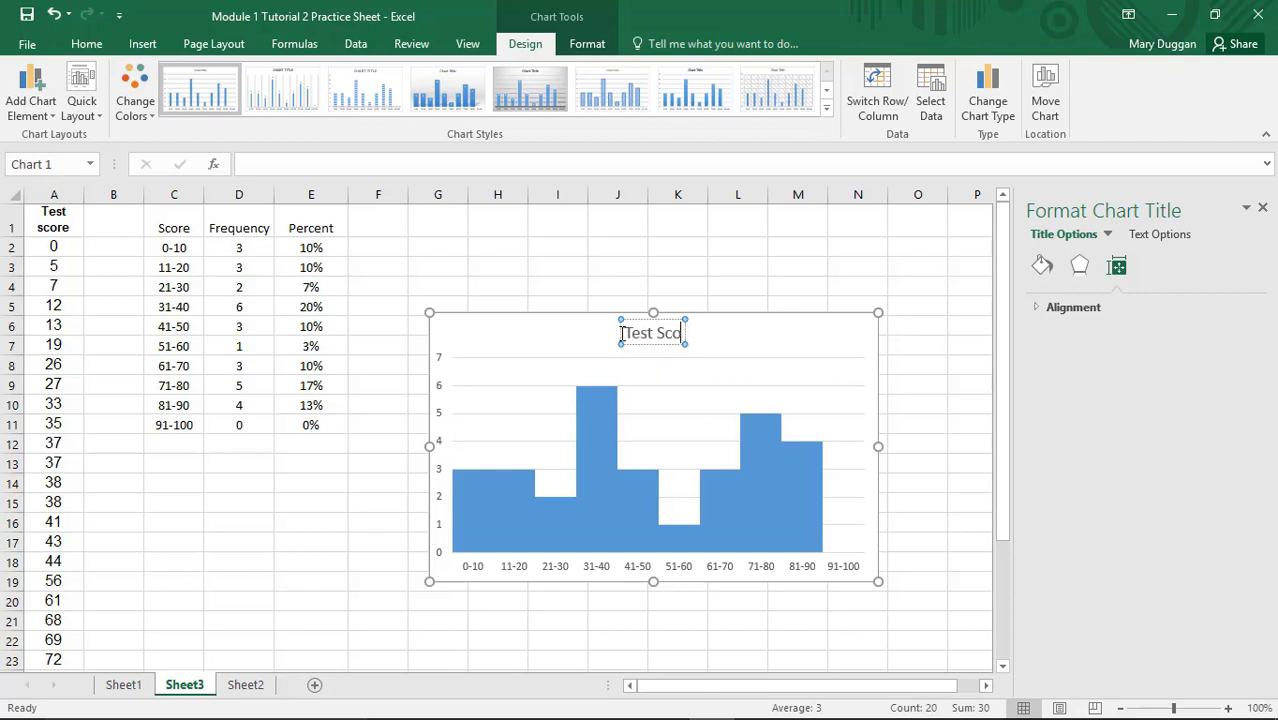
pyautogui.write('res')
pyautogui.click(765, 358)
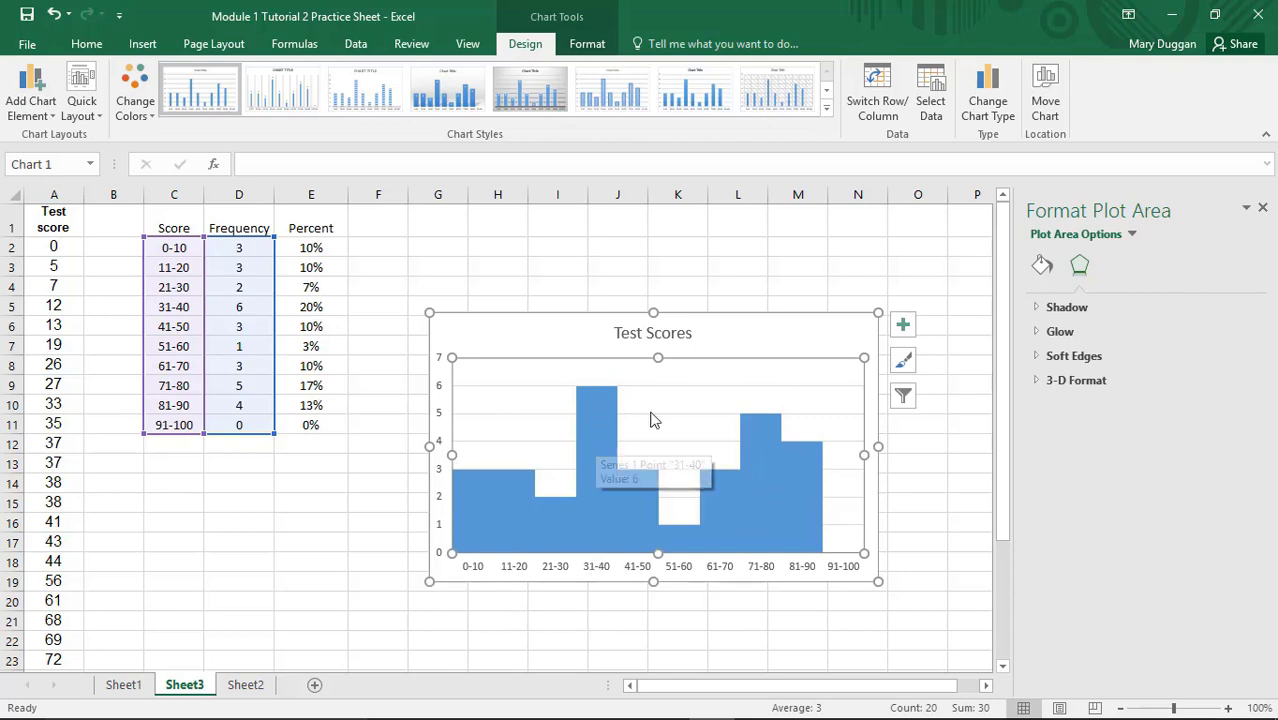
# Copy the Test Scores histogram into the Word document below the gender table and resize it wider and shorter, about 6.7 by 2.5 inches.
pyautogui.moveTo(753, 432)
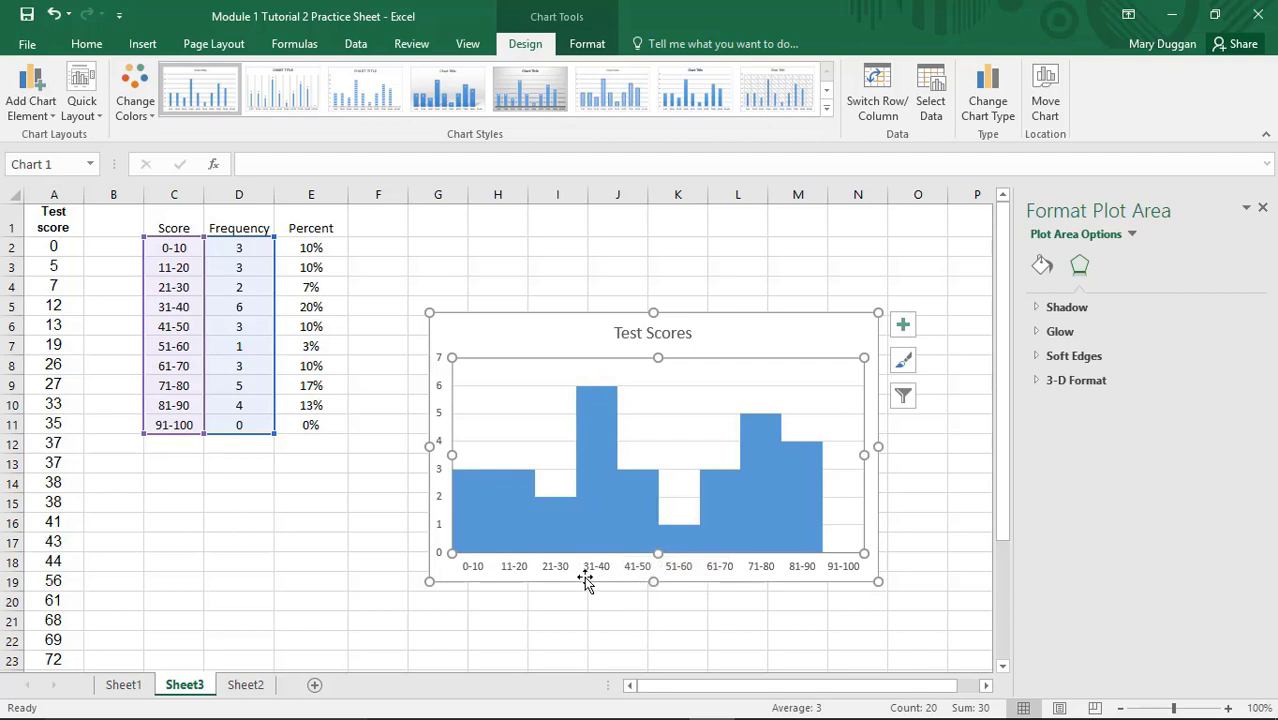
pyautogui.moveTo(607, 428)
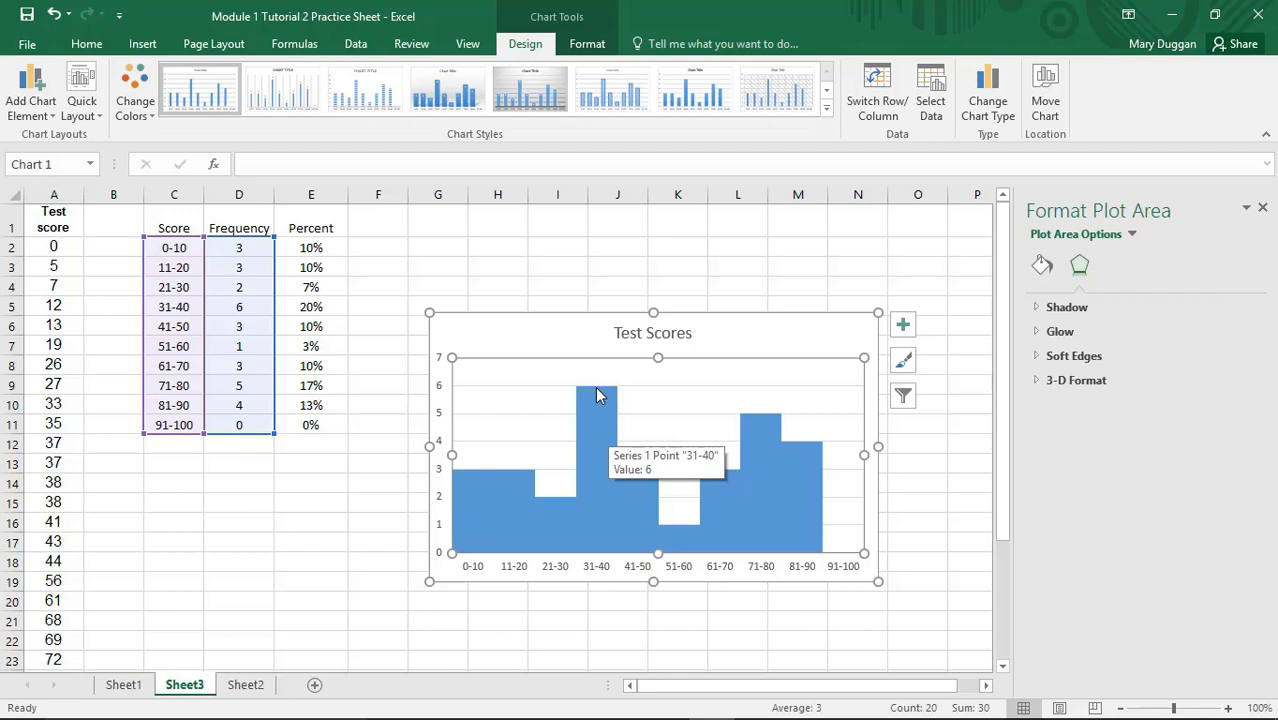
pyautogui.click(507, 318)
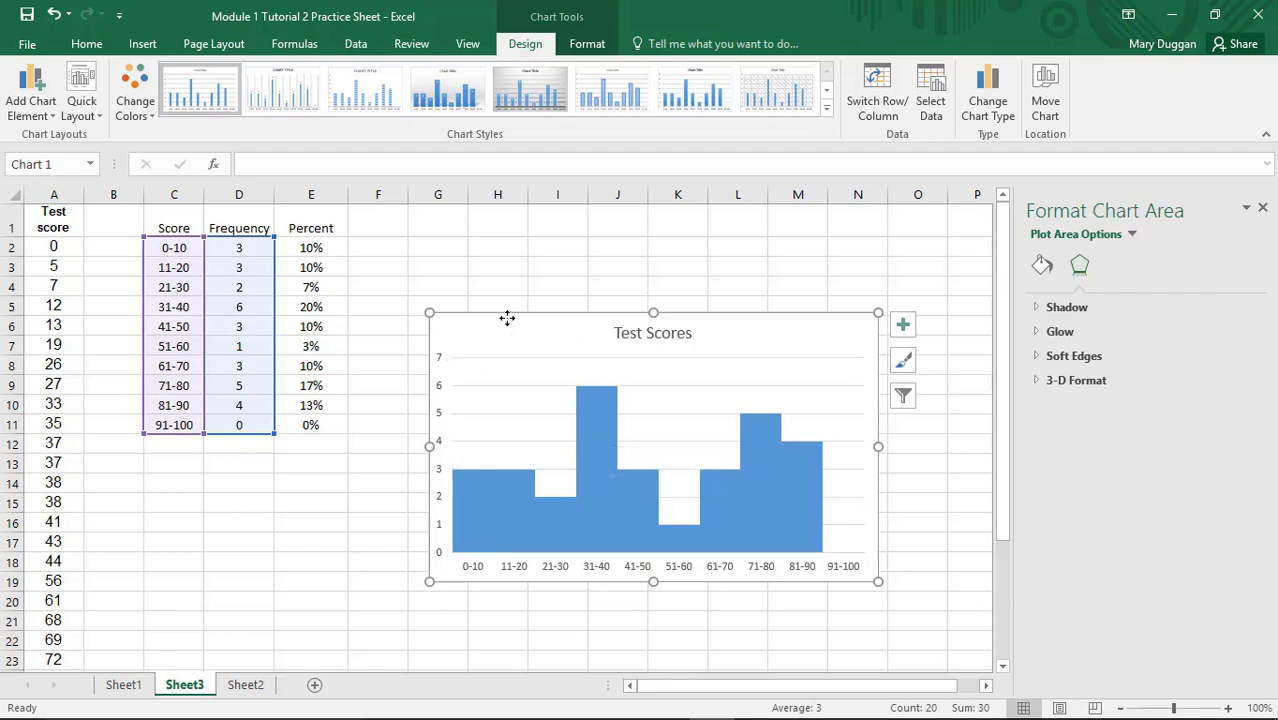
pyautogui.rightClick(507, 318)
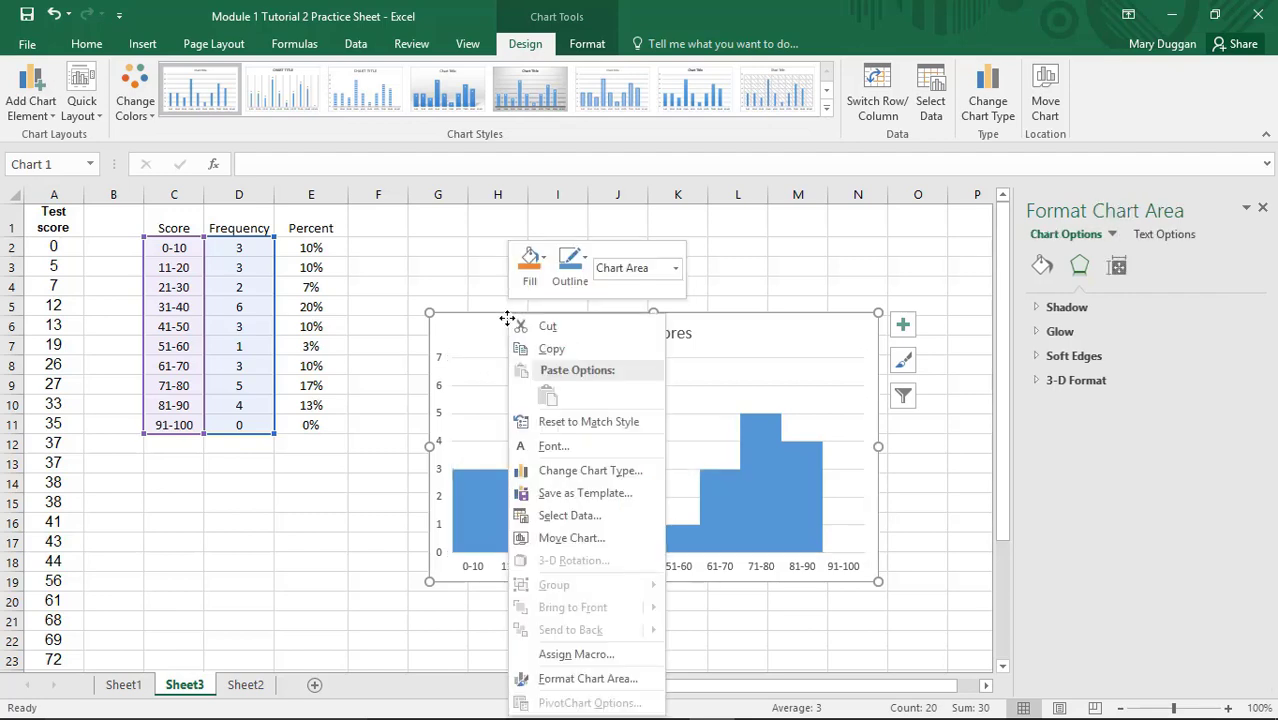
pyautogui.click(563, 349)
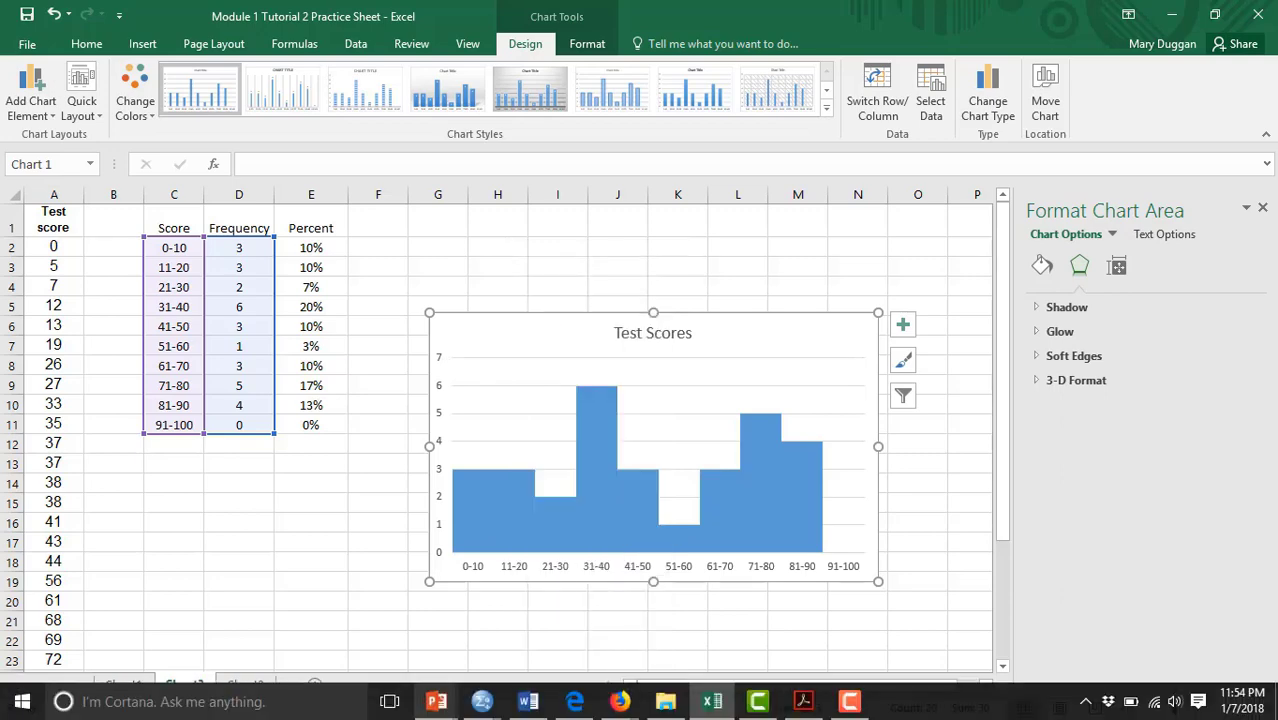
pyautogui.click(547, 704)
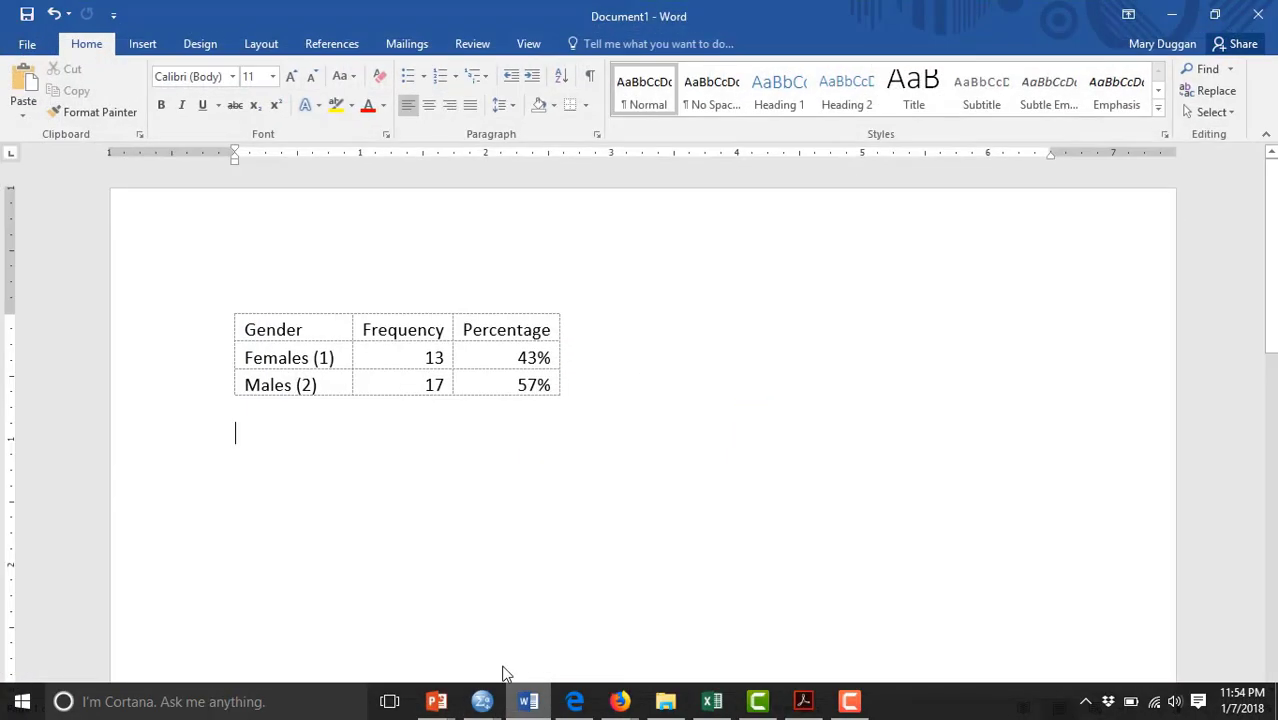
pyautogui.hotkey('ctrl', 'v')
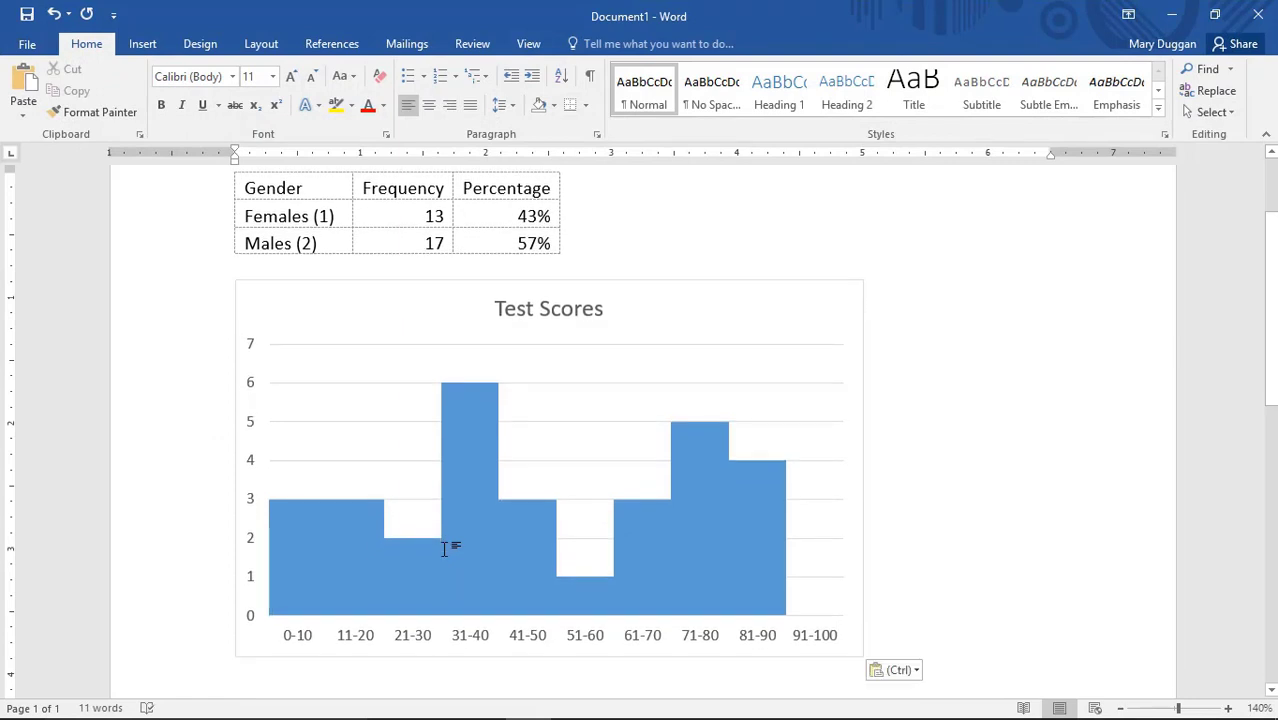
pyautogui.click(565, 507)
pyautogui.moveTo(864, 655)
pyautogui.mouseDown()
pyautogui.moveTo(670, 580)
pyautogui.moveTo(531, 577)
pyautogui.moveTo(396, 537)
pyautogui.moveTo(565, 576)
pyautogui.moveTo(1079, 591)
pyautogui.mouseUp()
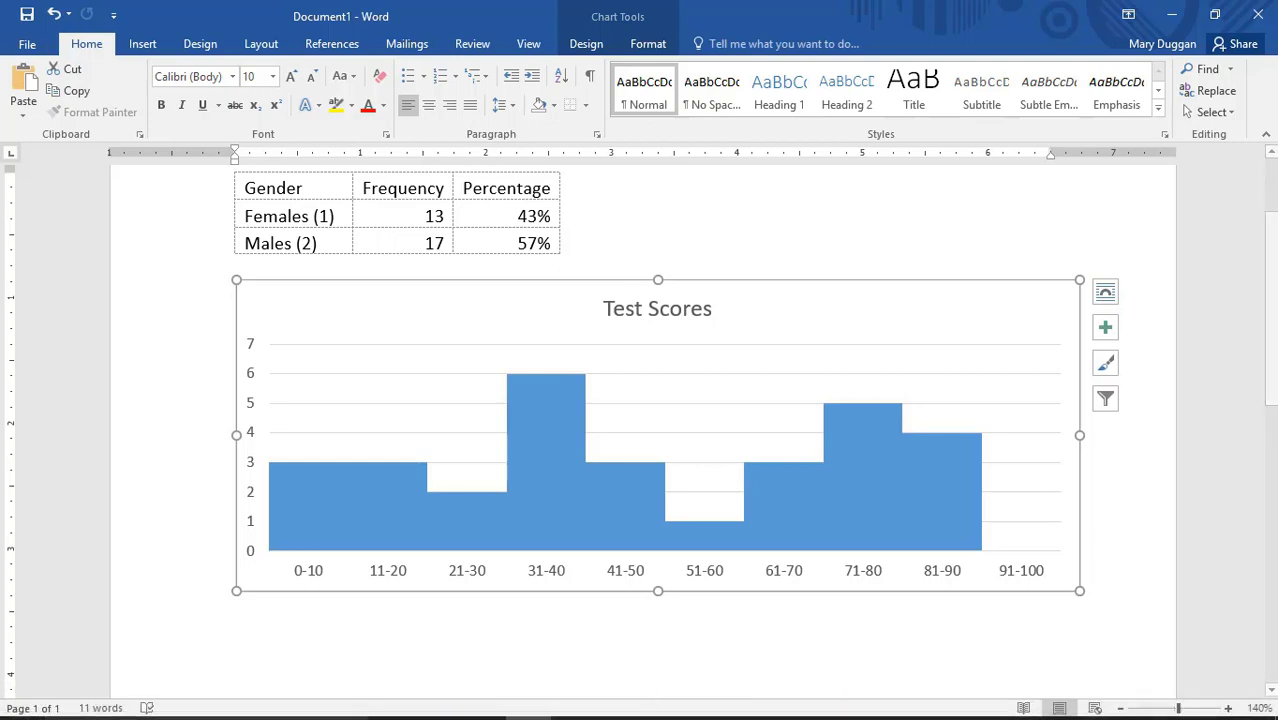
# Switch to the Excel Tables Graphs APA presentation in PowerPoint, start the slide show from "Demo in Excel", and advance through its bullet points.
pyautogui.moveTo(436, 701)
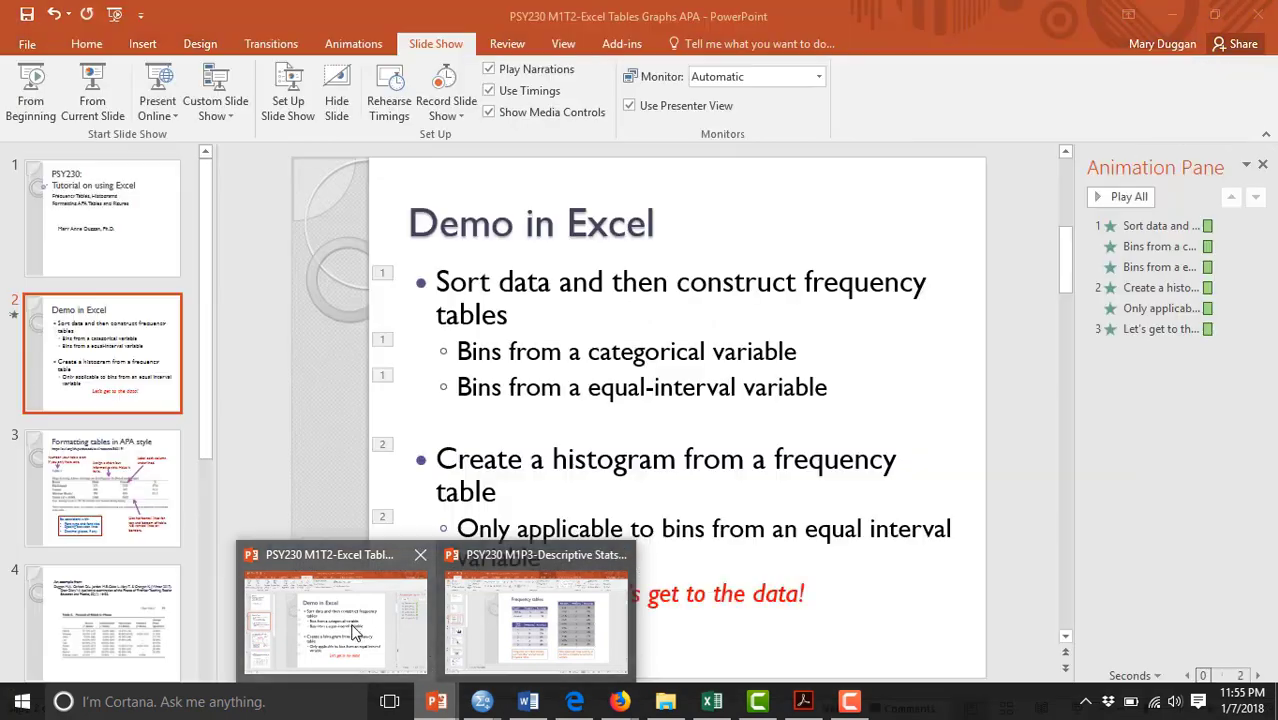
pyautogui.click(352, 630)
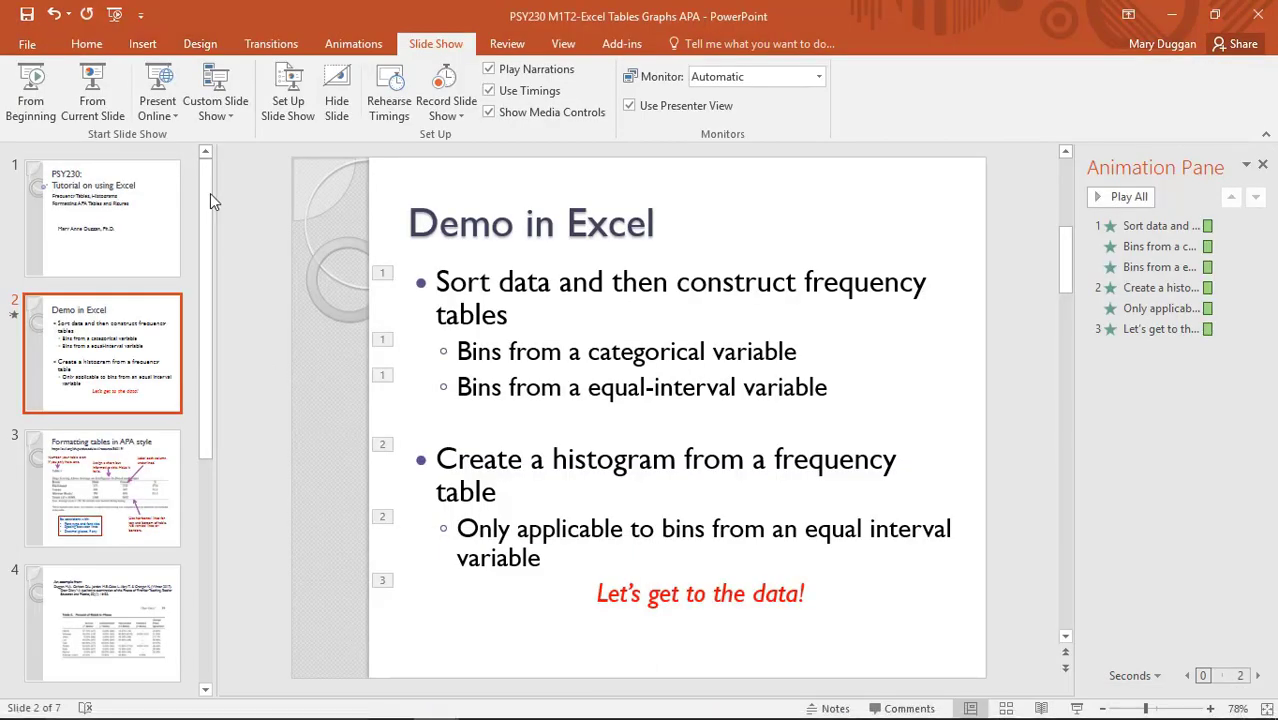
pyautogui.click(88, 98)
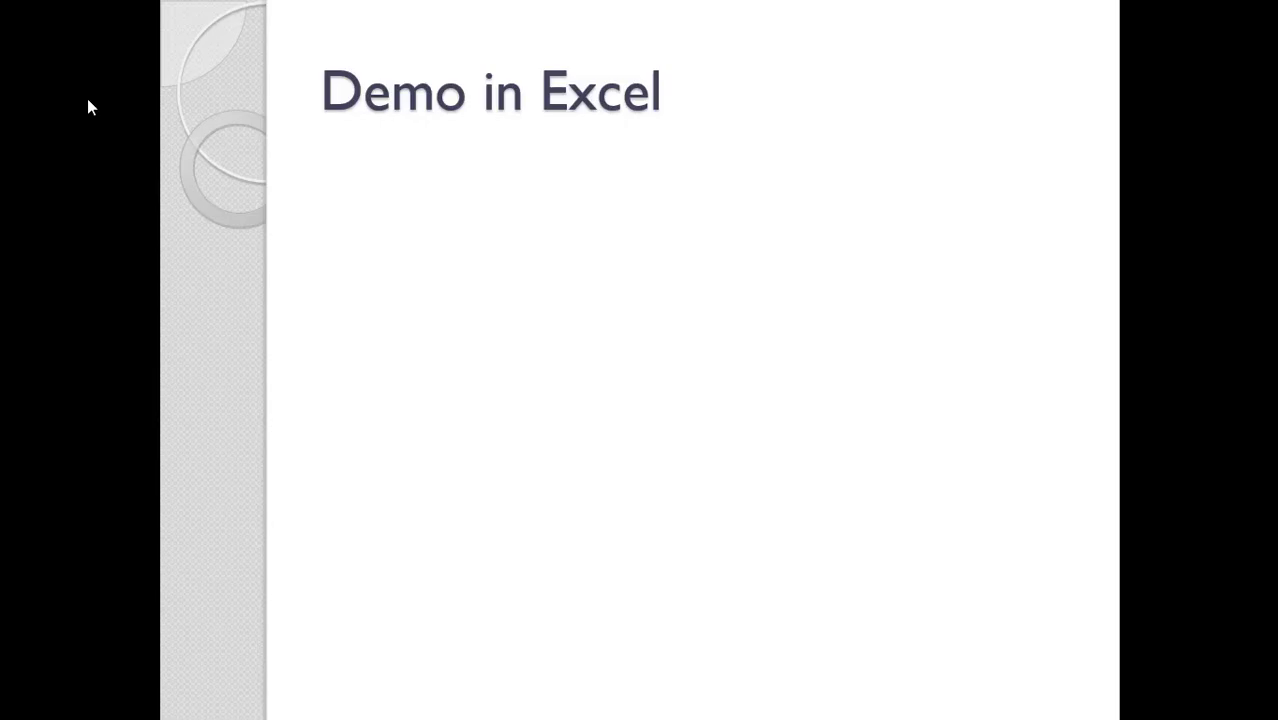
pyautogui.press('Right')
pyautogui.press('Right')
pyautogui.press('Right')
pyautogui.press('Right')
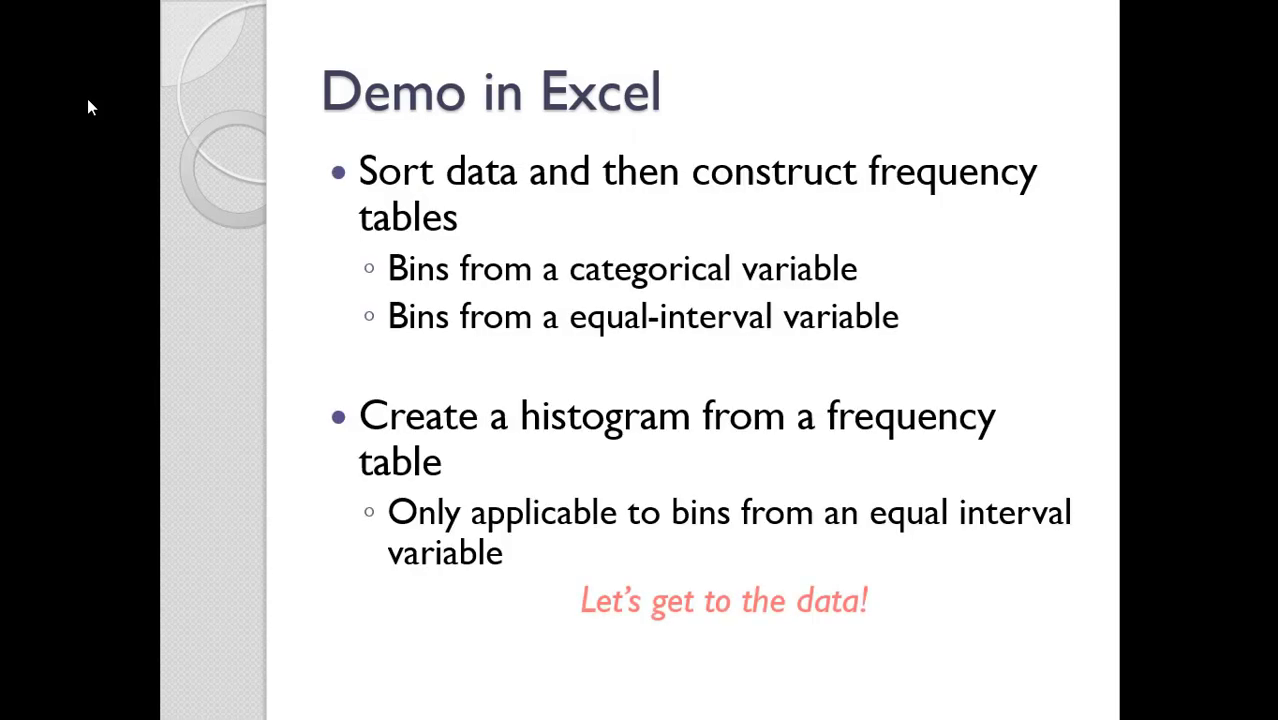